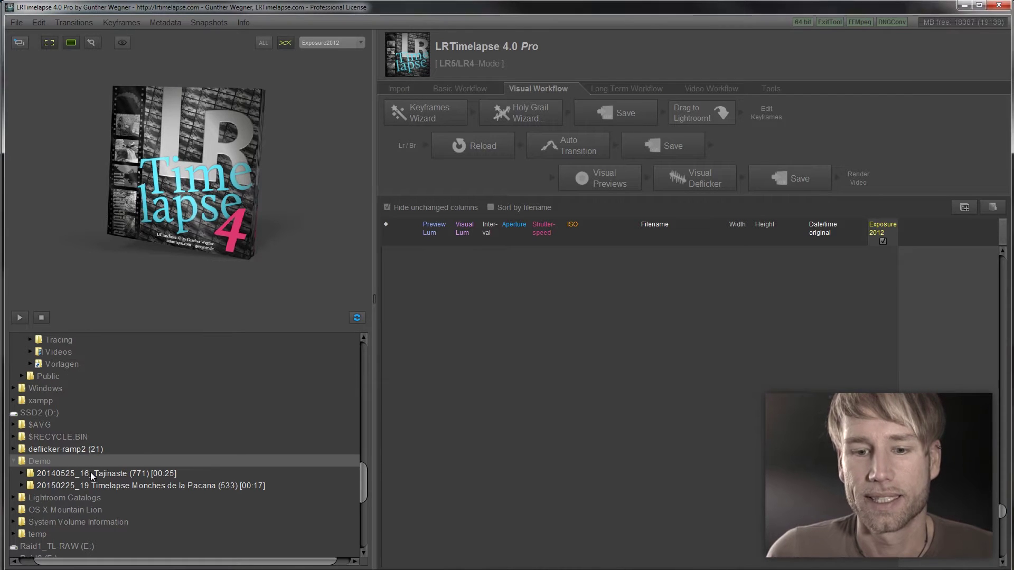
Step: Load the 20140525_16_Tajinaste sequence from the Demo folder and play its preview
{"action": "key", "text": "Down"}
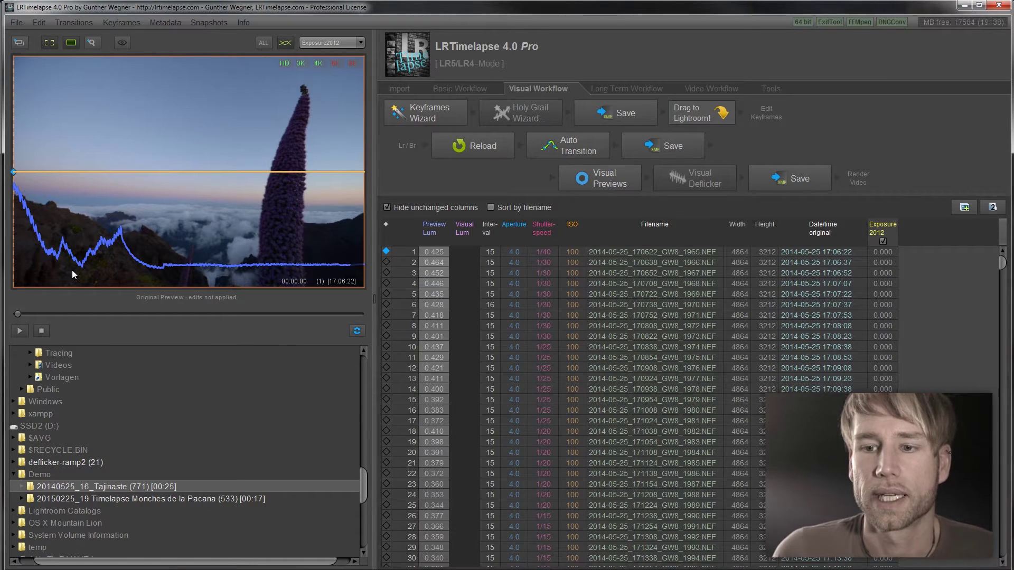
{"action": "left_click", "coordinate": [21, 330]}
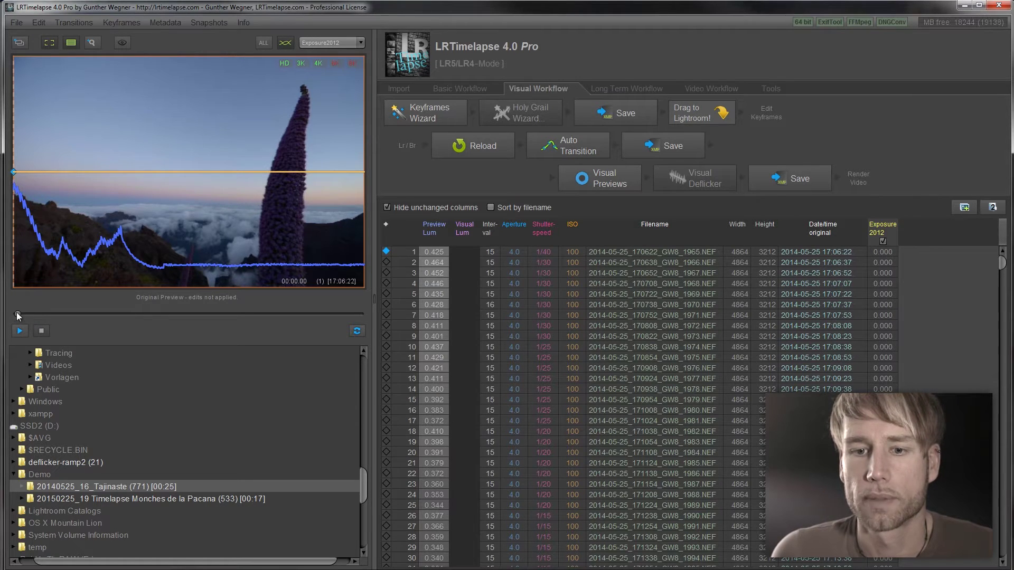
Step: Scrub the preview from dusk into the night images, check the image list, and inspect the luminance curve zoomed in
{"action": "left_click_drag", "start_coordinate": [18, 313], "coordinate": [162, 311]}
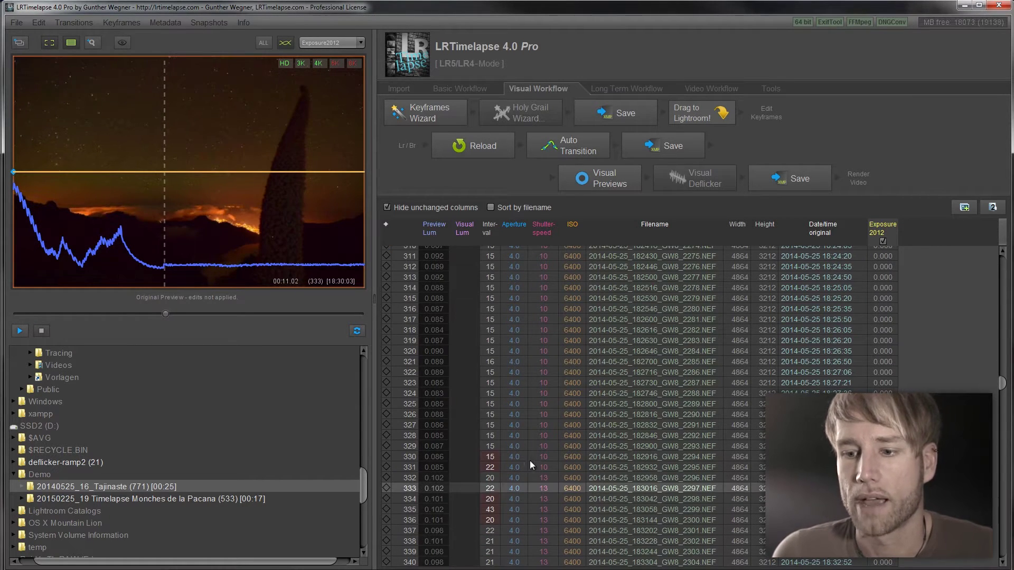
{"action": "scroll", "coordinate": [518, 465], "scroll_direction": "down", "scroll_amount": 4}
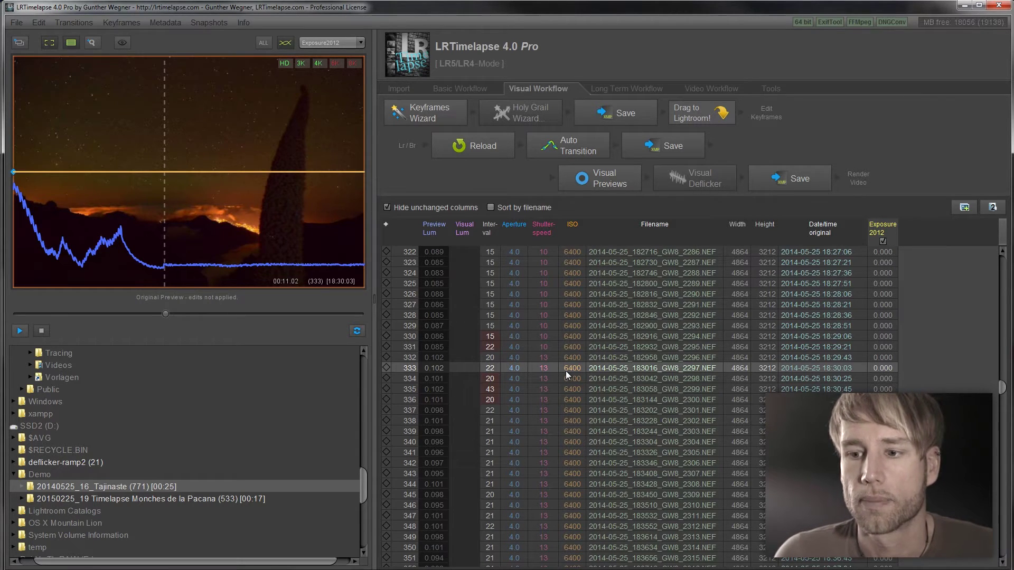
{"action": "left_click_drag", "start_coordinate": [170, 313], "coordinate": [32, 322]}
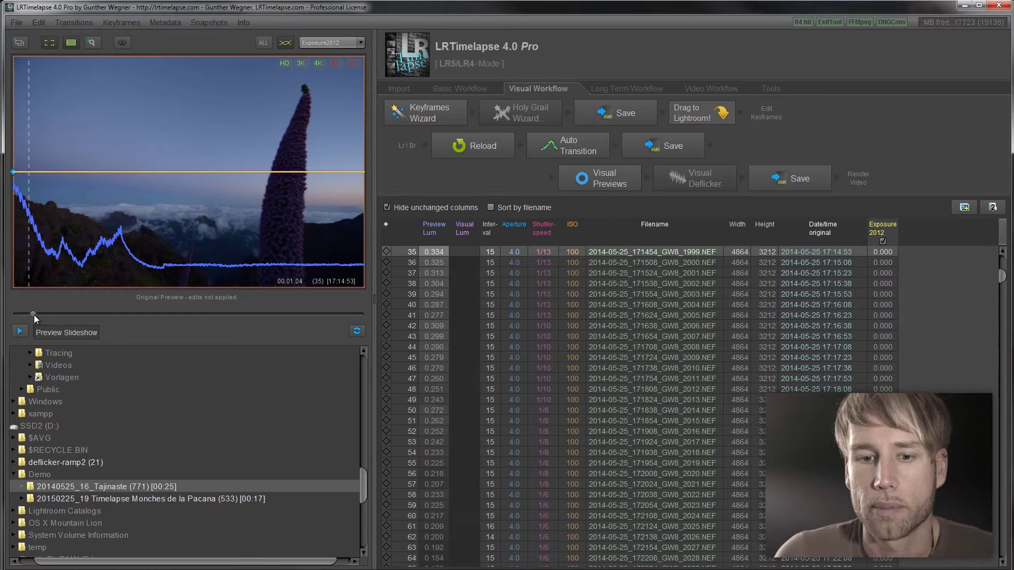
{"action": "left_click_drag", "start_coordinate": [34, 315], "coordinate": [139, 316]}
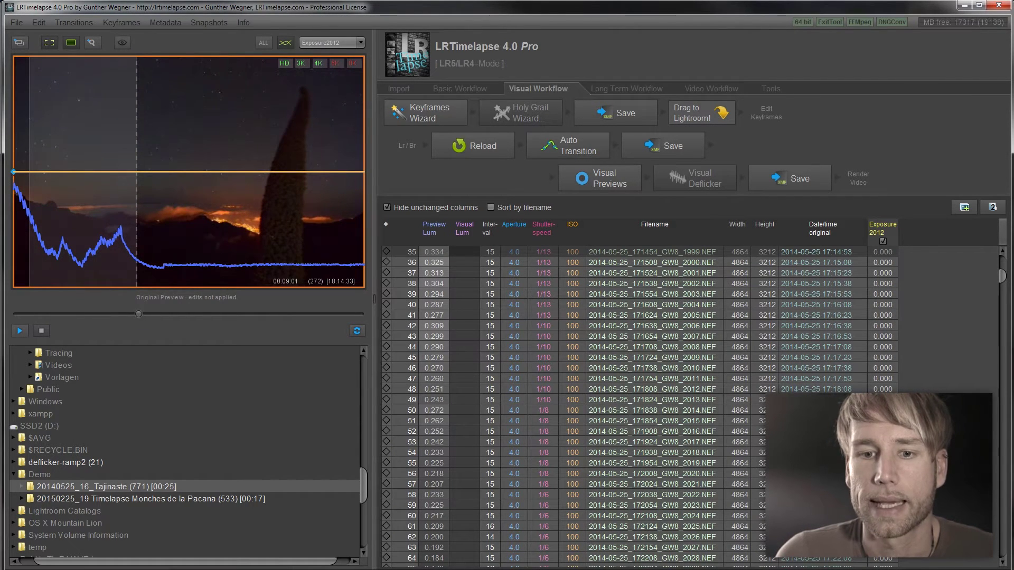
{"action": "left_click", "coordinate": [93, 45]}
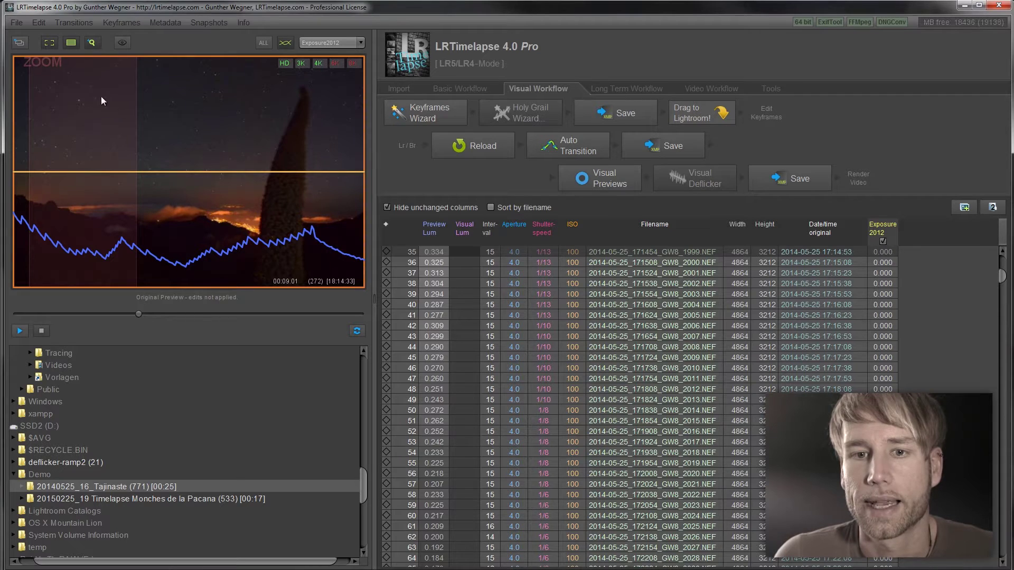
{"action": "left_click", "coordinate": [91, 43]}
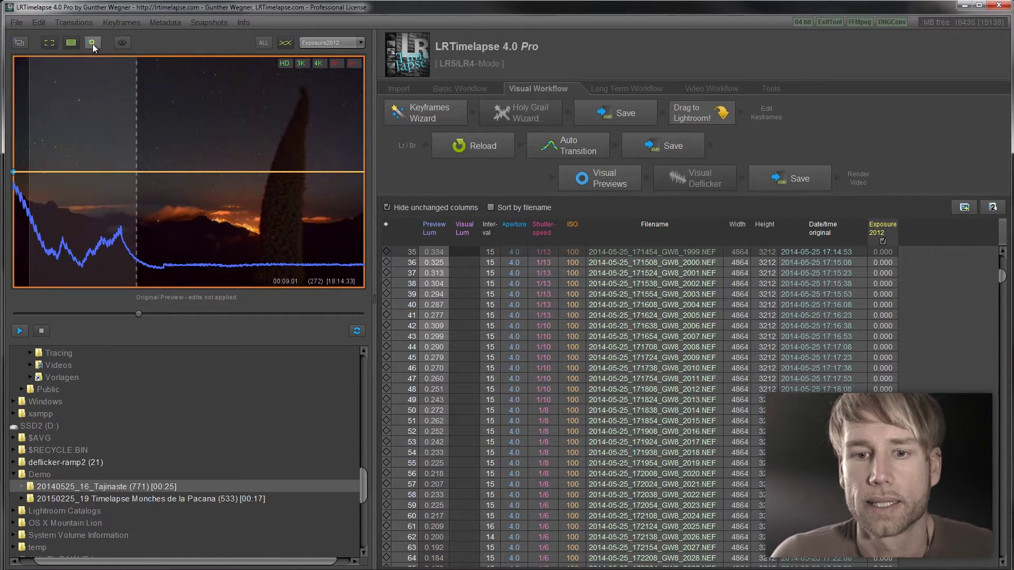
Step: Run the Keyframes Wizard with 15 keyframes on the Tajinaste sequence
{"action": "left_click", "coordinate": [423, 113]}
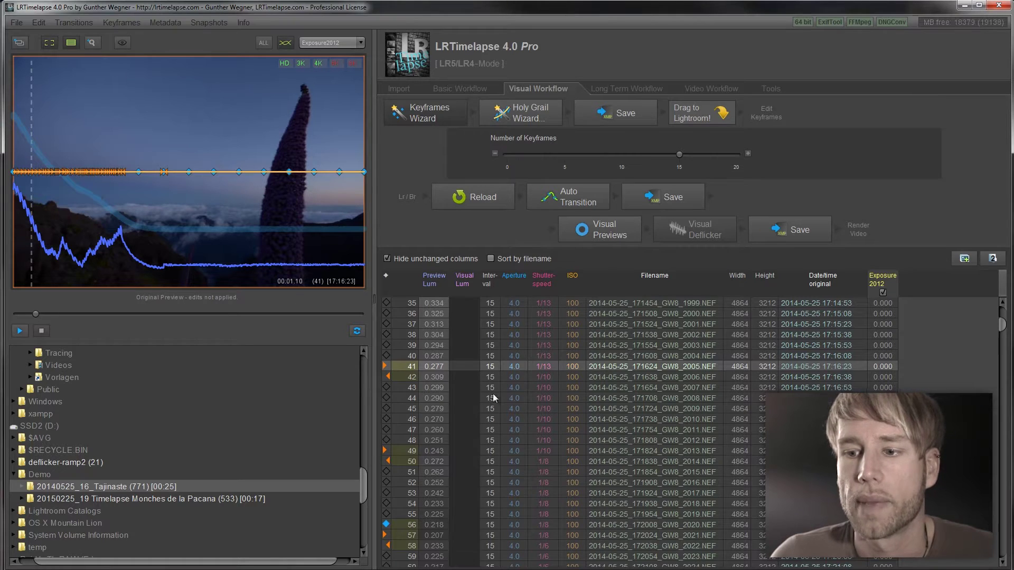
Step: Examine the marked shutter speed and ISO changes in the image list, then scrub the preview to review brightness along the sequence
{"action": "scroll", "coordinate": [494, 399], "scroll_direction": "up", "scroll_amount": 8}
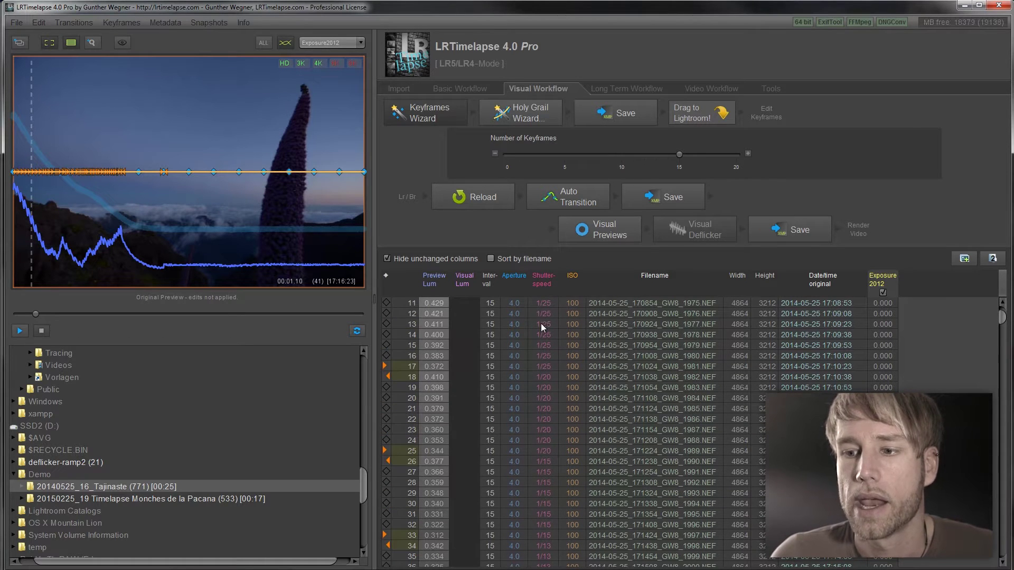
{"action": "scroll", "coordinate": [540, 470], "scroll_direction": "up", "scroll_amount": 4}
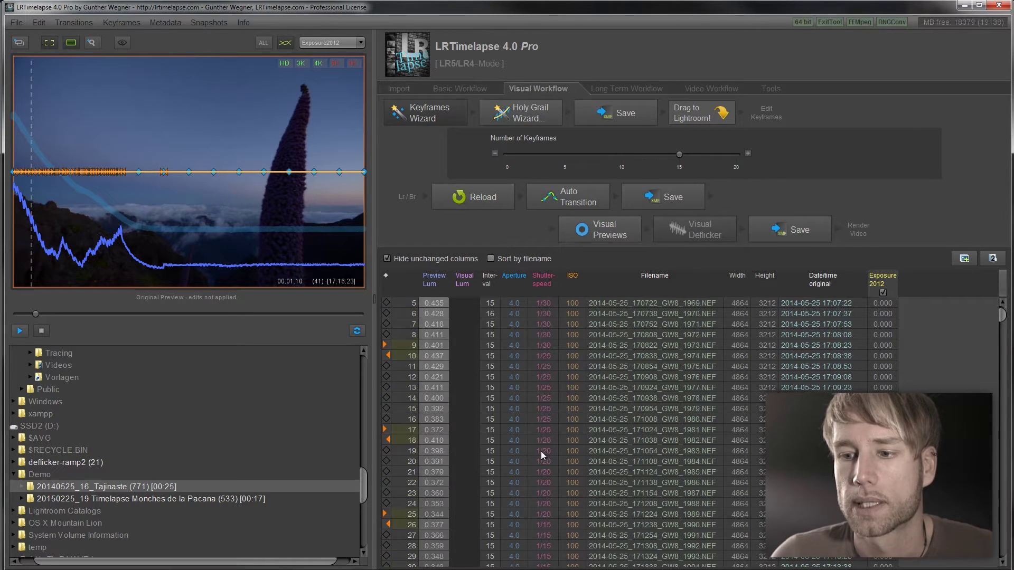
{"action": "scroll", "coordinate": [540, 369], "scroll_direction": "down", "scroll_amount": 20}
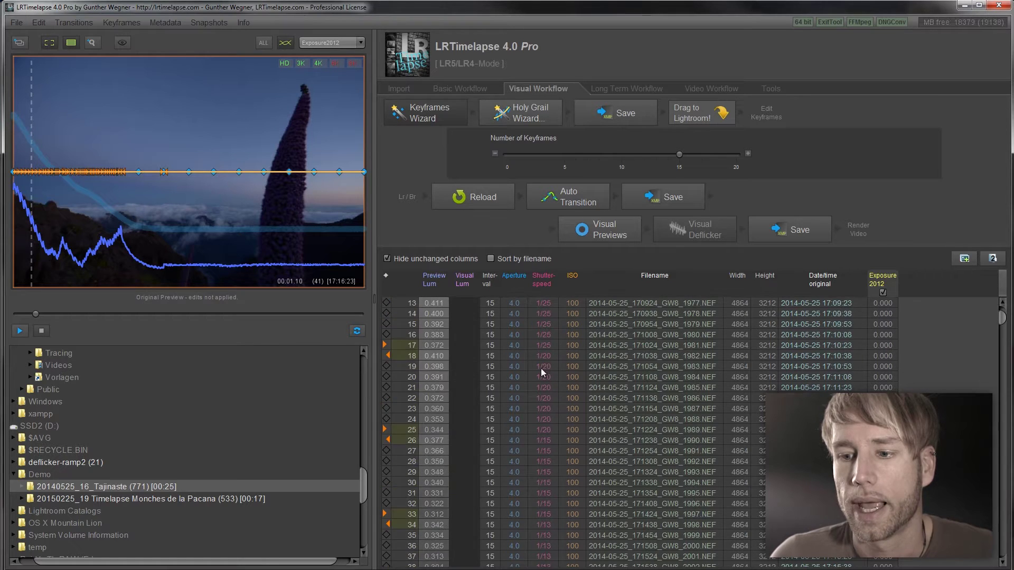
{"action": "scroll", "coordinate": [540, 390], "scroll_direction": "down", "scroll_amount": 20}
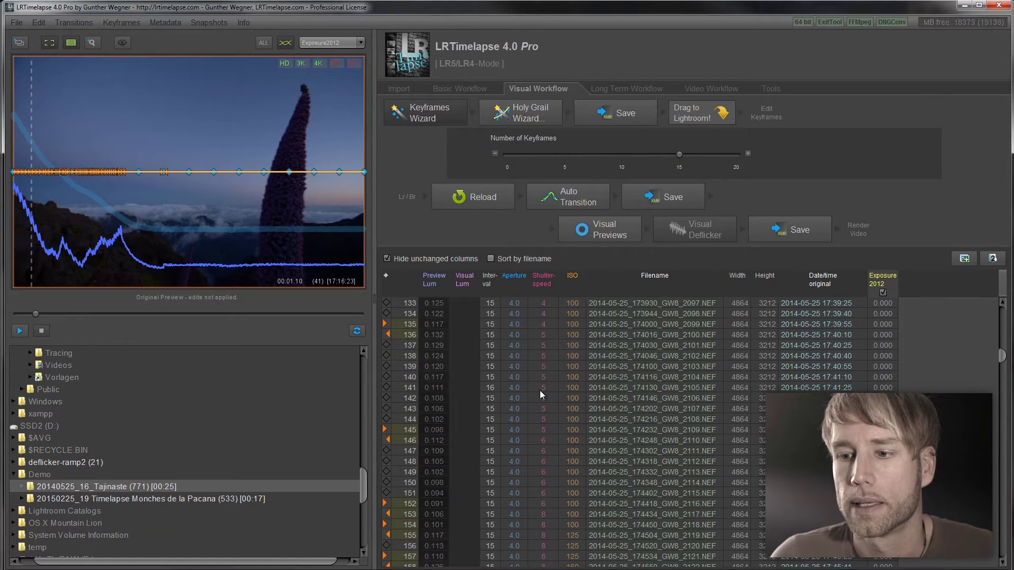
{"action": "scroll", "coordinate": [543, 357], "scroll_direction": "up", "scroll_amount": 4}
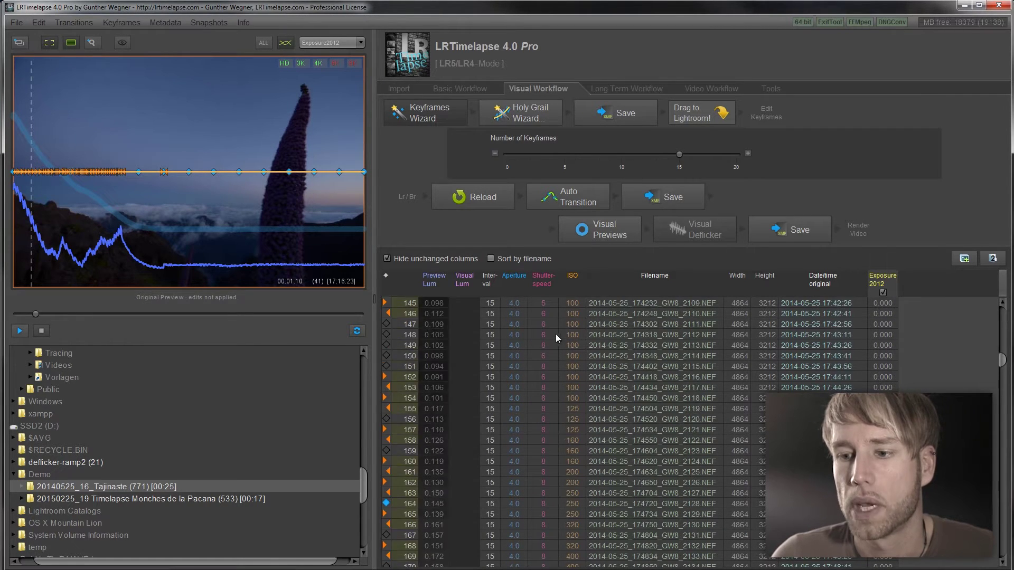
{"action": "scroll", "coordinate": [570, 468], "scroll_direction": "down", "scroll_amount": 4}
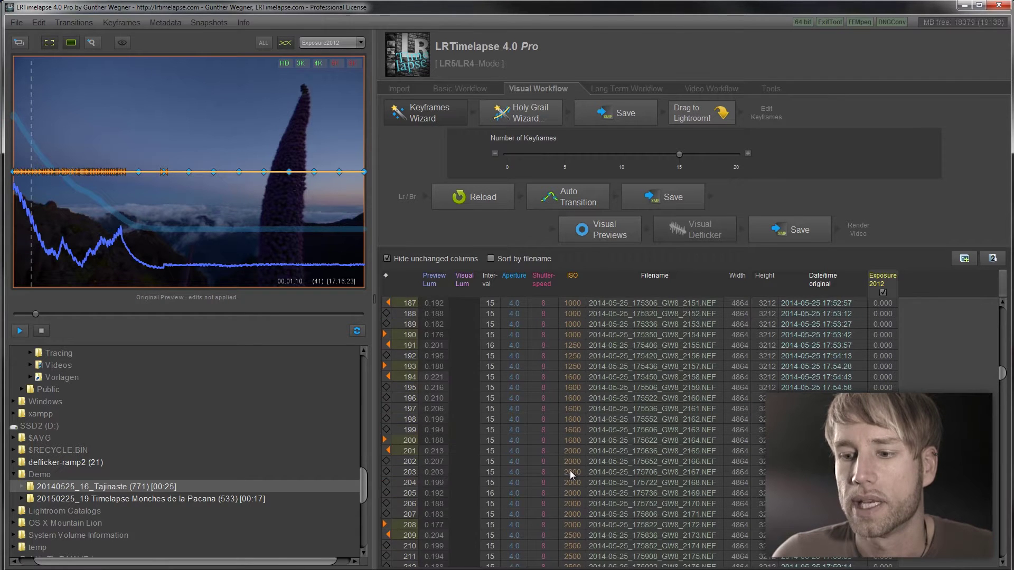
{"action": "scroll", "coordinate": [353, 407], "scroll_direction": "up", "scroll_amount": 3}
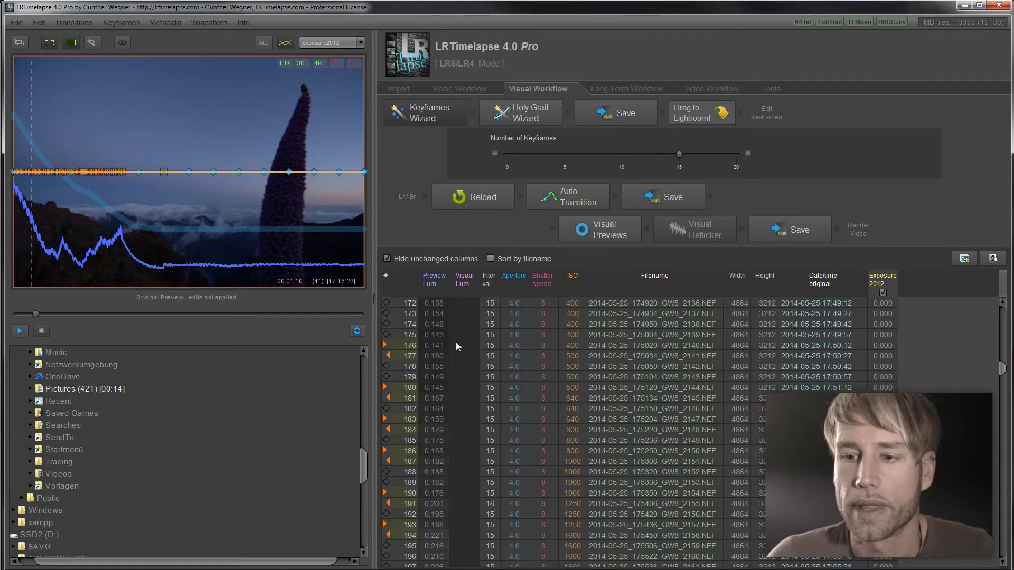
{"action": "left_click", "coordinate": [563, 354]}
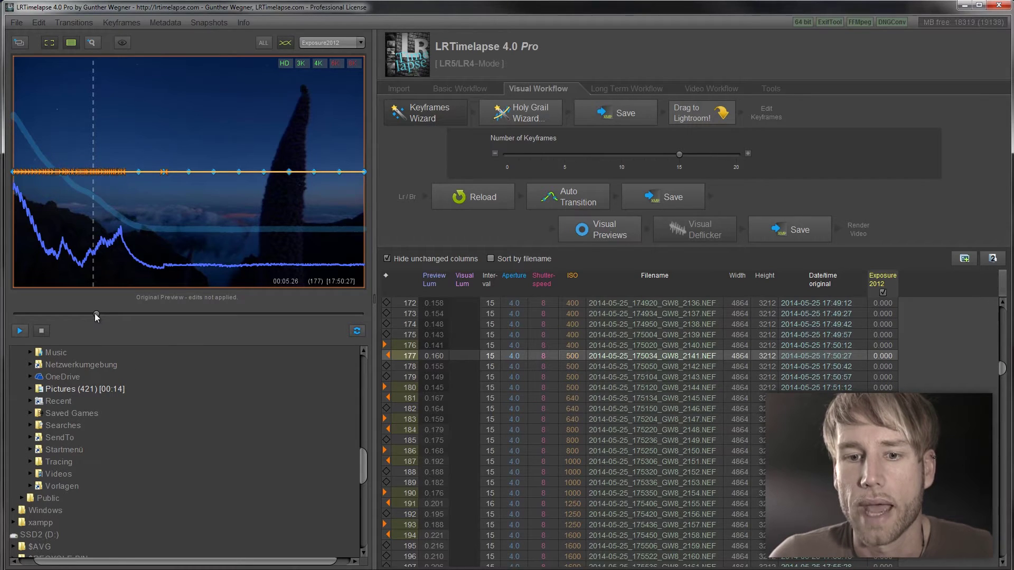
{"action": "left_click_drag", "start_coordinate": [94, 314], "coordinate": [62, 322]}
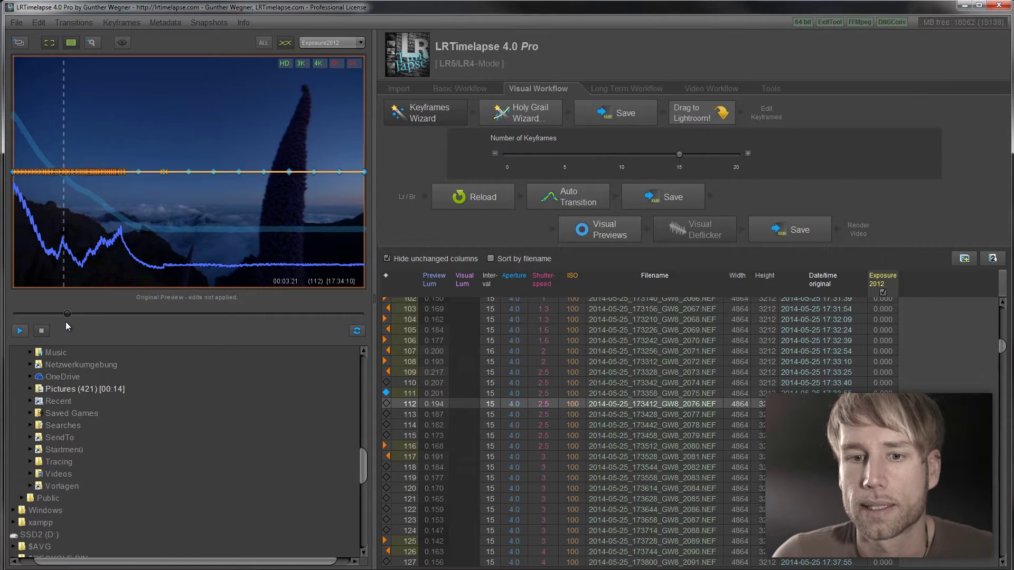
{"action": "left_click_drag", "start_coordinate": [66, 321], "coordinate": [88, 323]}
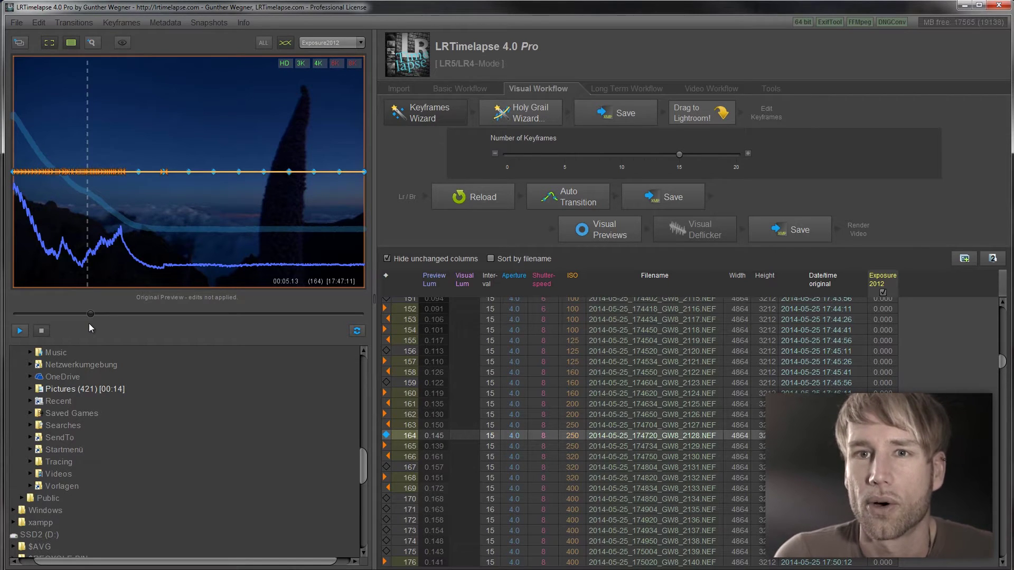
{"action": "left_click_drag", "start_coordinate": [89, 323], "coordinate": [286, 343]}
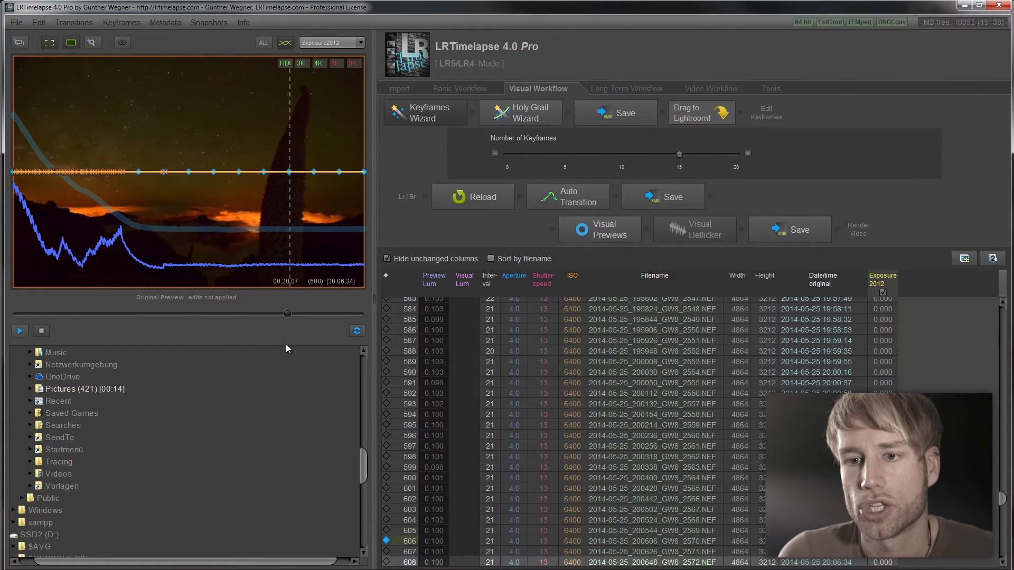
Step: Remove the keyframes at images 606 and 716 from the night part of the sequence
{"action": "scroll", "coordinate": [443, 386], "scroll_direction": "down", "scroll_amount": 3}
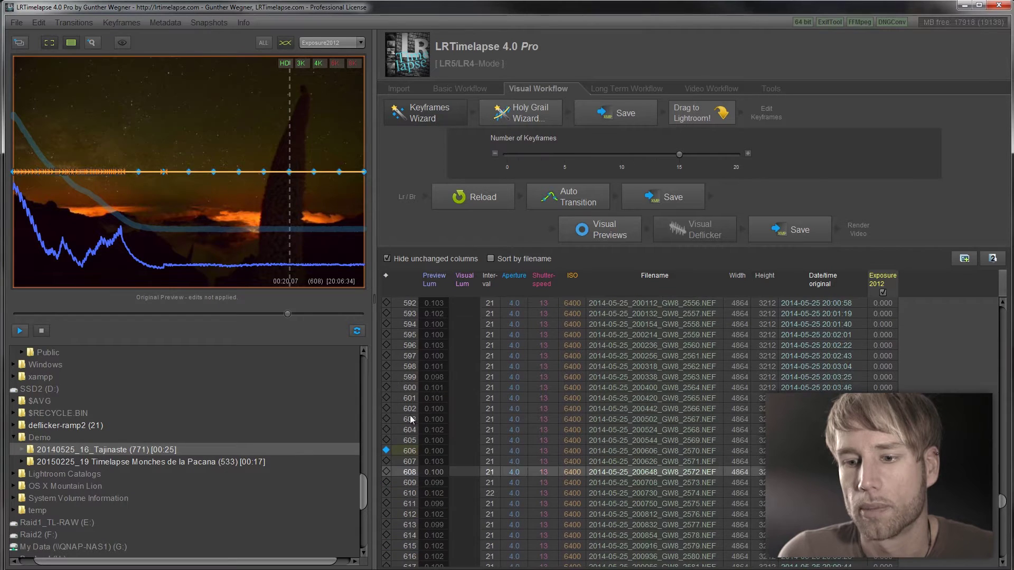
{"action": "left_click", "coordinate": [385, 450]}
{"action": "scroll", "coordinate": [450, 417], "scroll_direction": "down", "scroll_amount": 20}
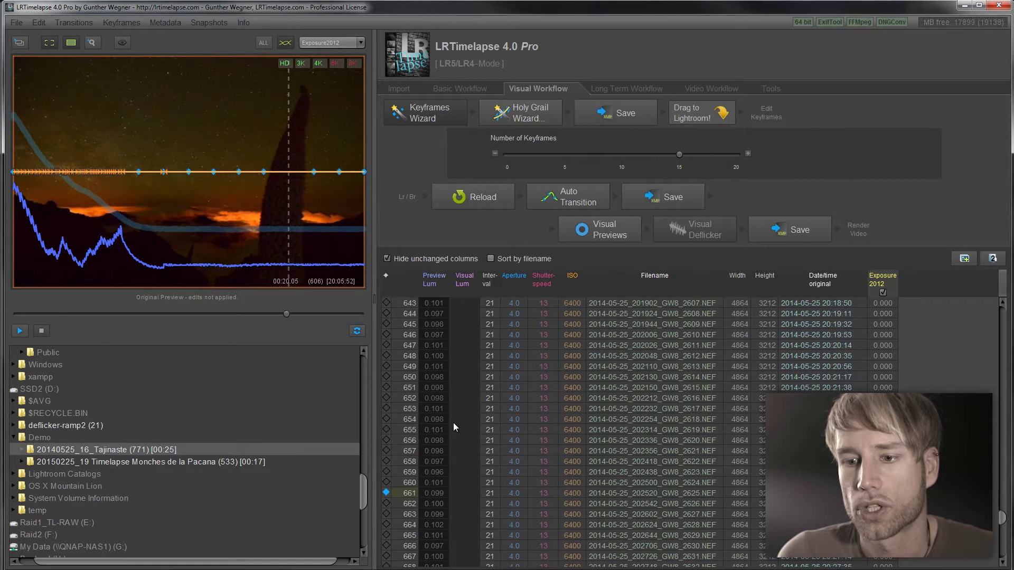
{"action": "scroll", "coordinate": [451, 429], "scroll_direction": "down", "scroll_amount": 16}
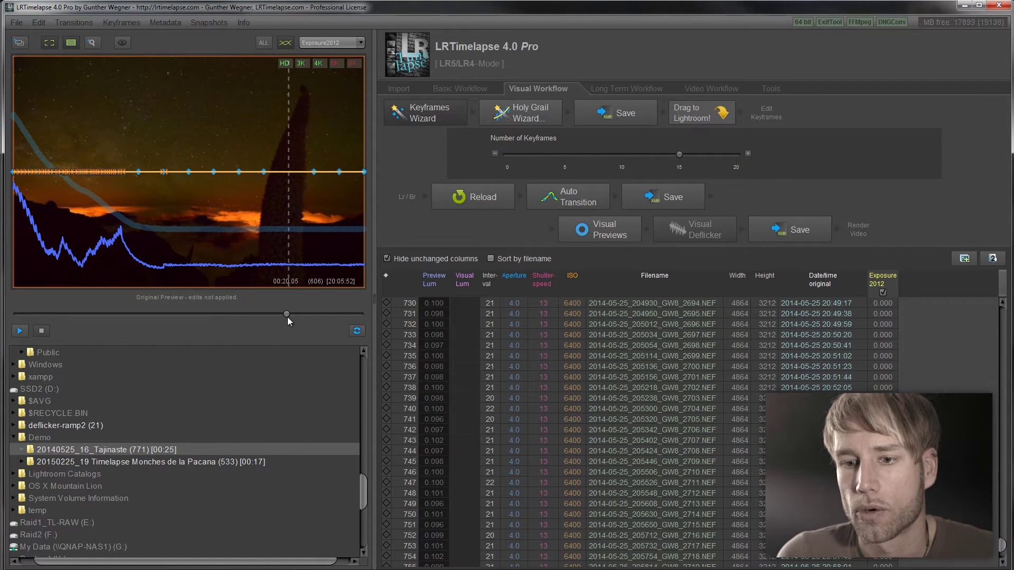
{"action": "left_click_drag", "start_coordinate": [287, 317], "coordinate": [339, 317]}
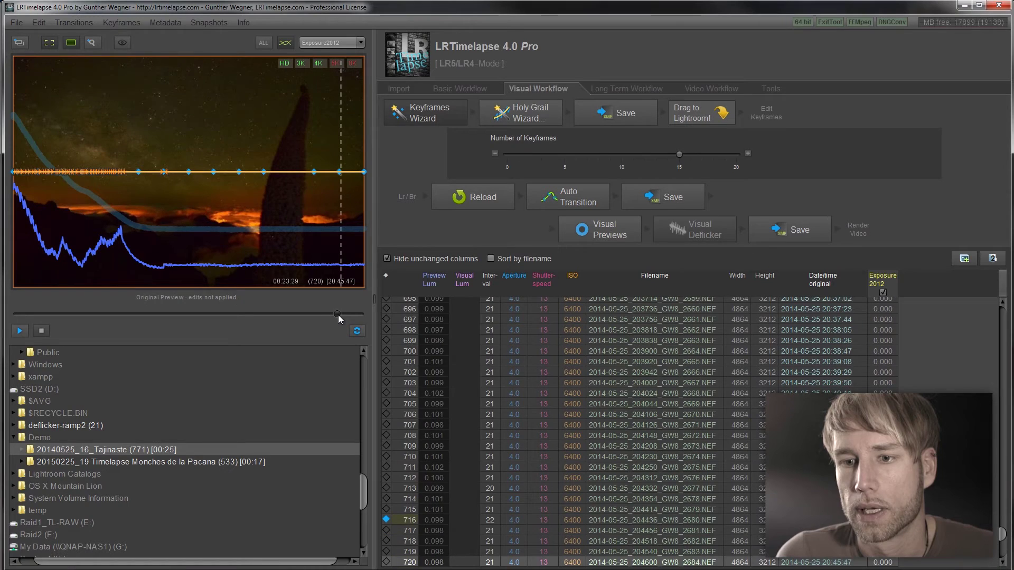
{"action": "left_click", "coordinate": [390, 520]}
{"action": "key", "text": "space"}
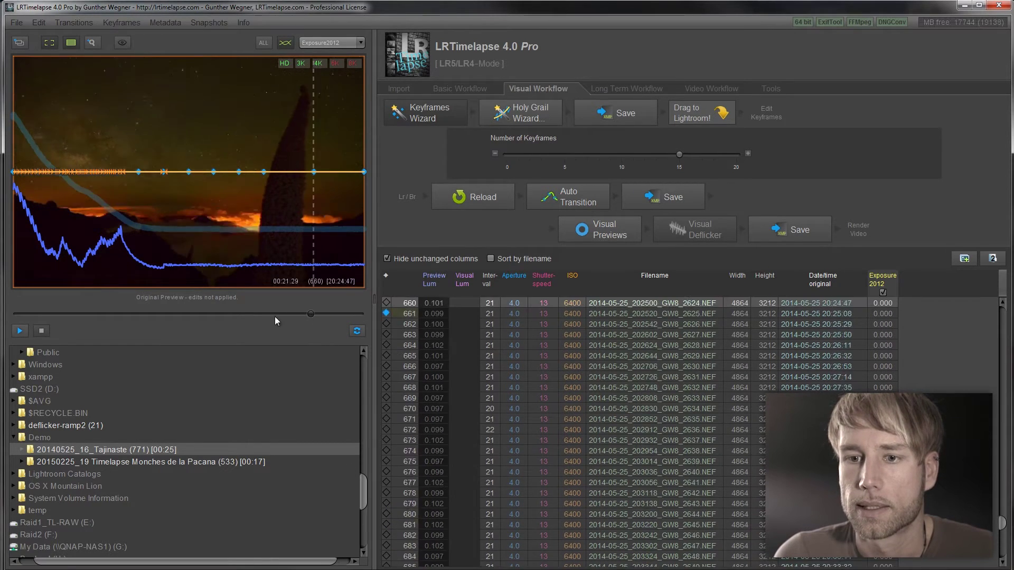
{"action": "left_click", "coordinate": [203, 316]}
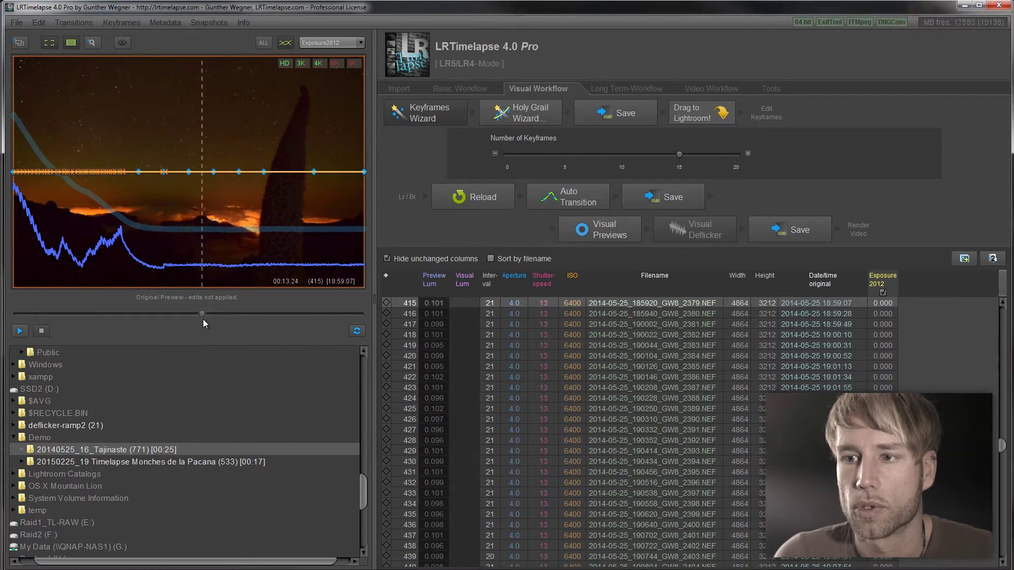
Step: Run the Holy Grail Wizard, fine-tune the leveling curve with Offset and Rotate, and save the sequence's metadata
{"action": "left_click", "coordinate": [520, 109]}
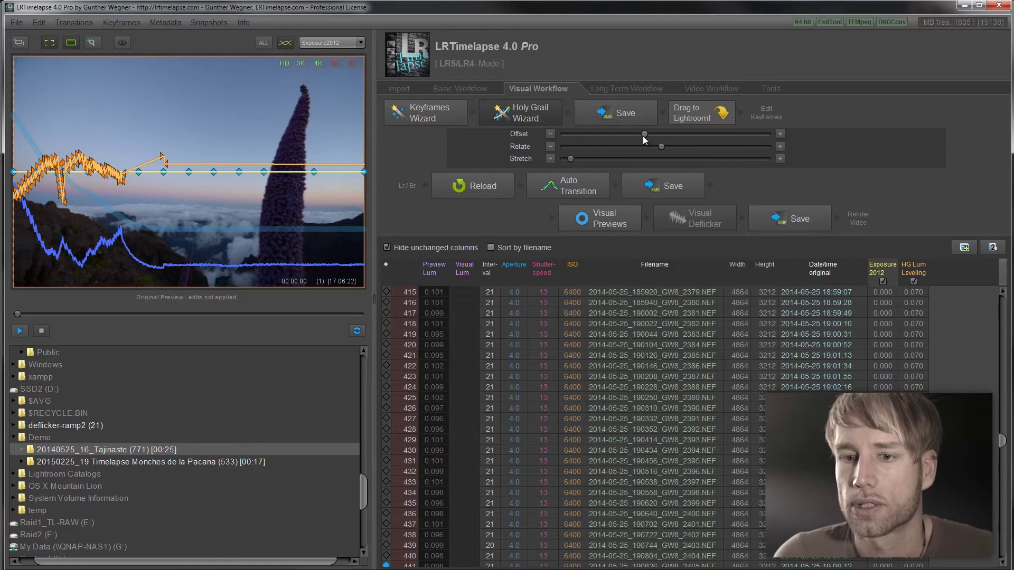
{"action": "left_click_drag", "start_coordinate": [643, 135], "coordinate": [645, 136]}
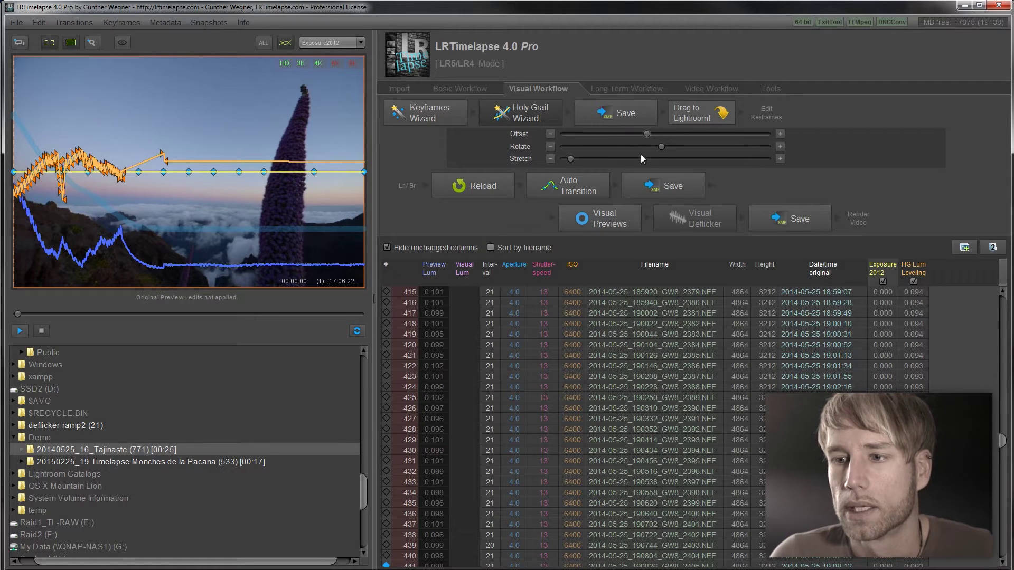
{"action": "left_click_drag", "start_coordinate": [655, 147], "coordinate": [661, 149]}
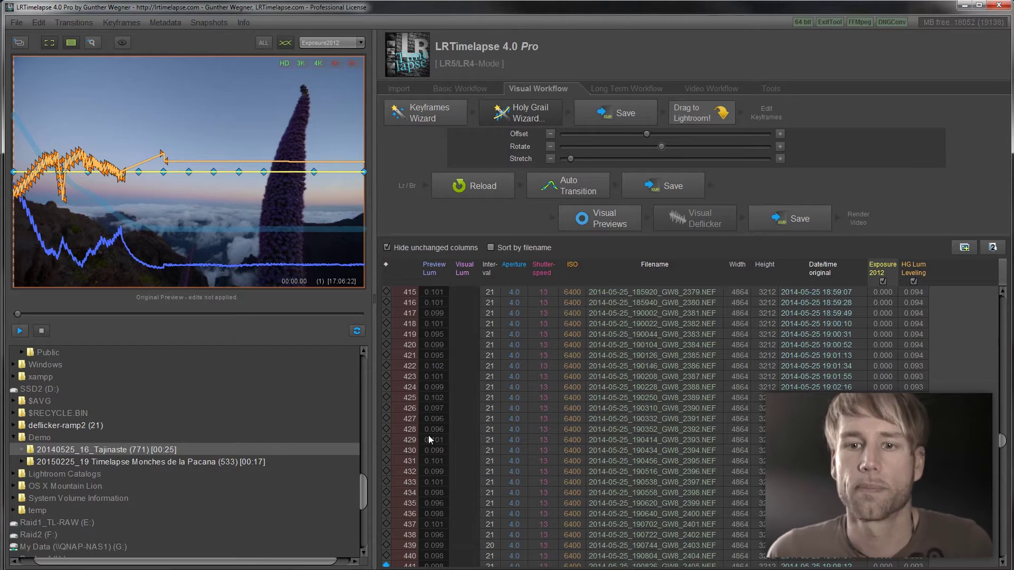
{"action": "left_click", "coordinate": [627, 113]}
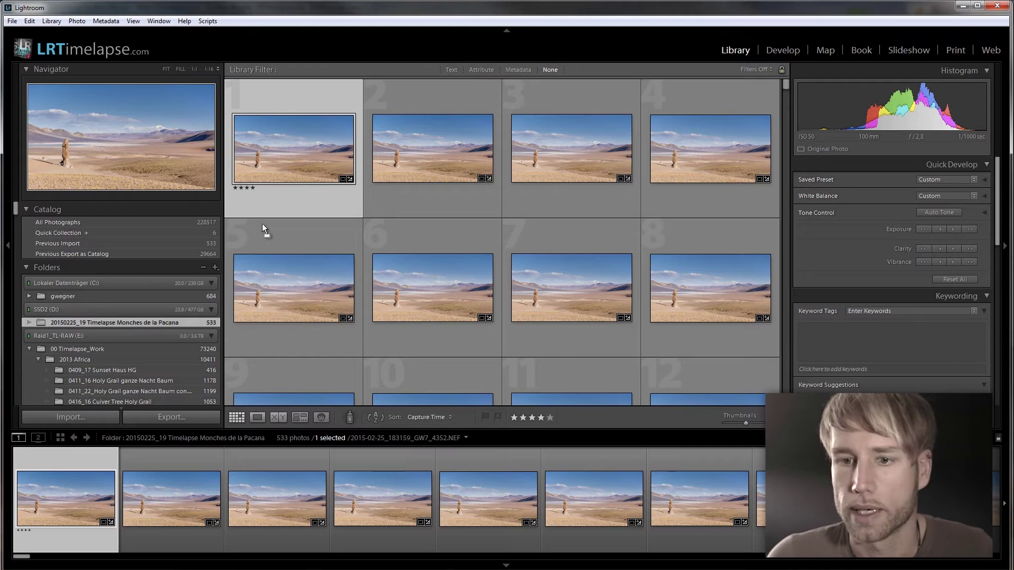
Step: Switch to Lightroom and import all photos of the 20140525_16_Tajinaste folder, adding them at their current location
{"action": "key", "text": "ctrl+shift+i"}
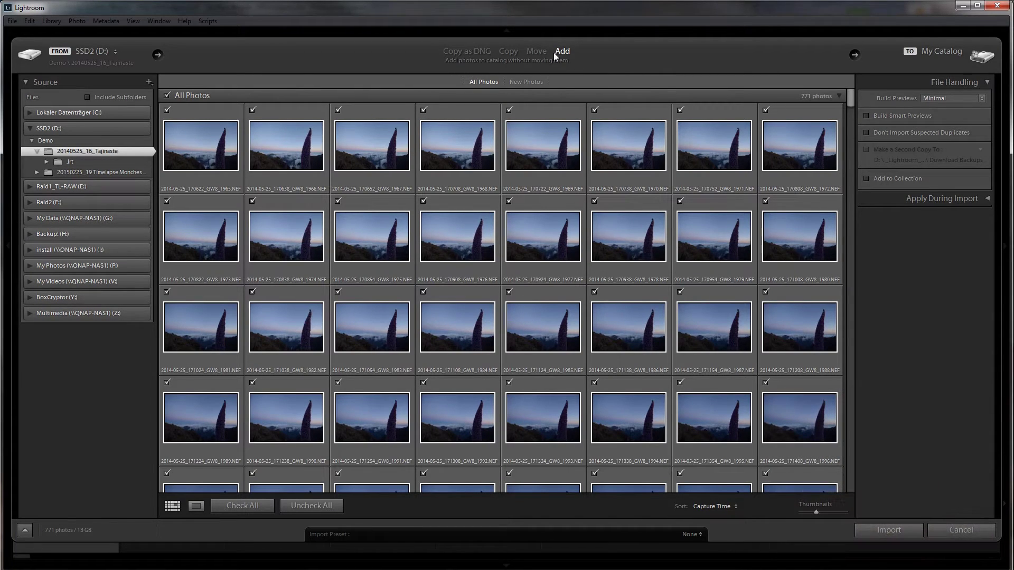
{"action": "left_click", "coordinate": [881, 531]}
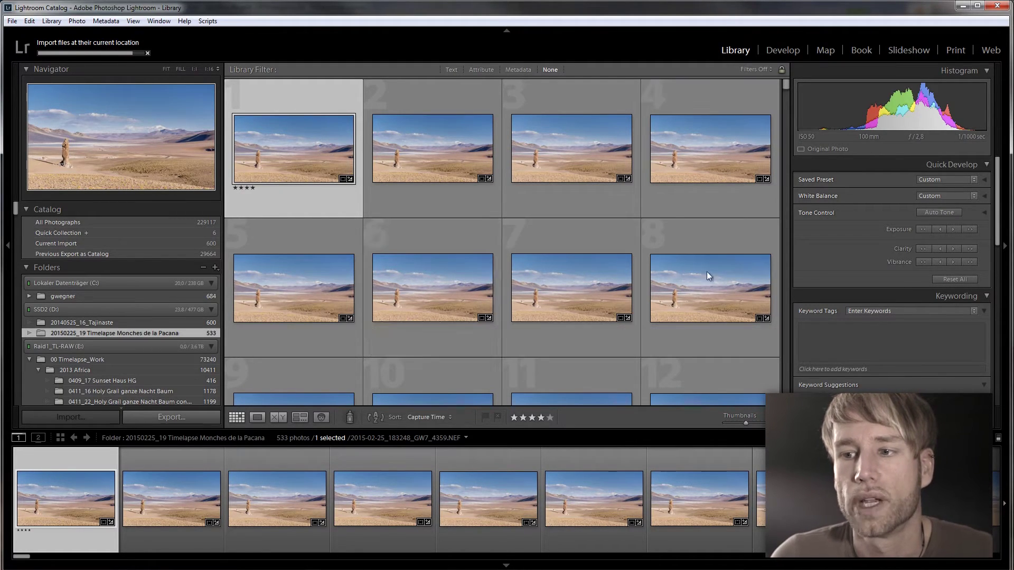
Step: Show the imported 20140525_16_Tajinaste folder and filter it with the 01 LRT4 Keyframes preset
{"action": "left_click", "coordinate": [95, 323]}
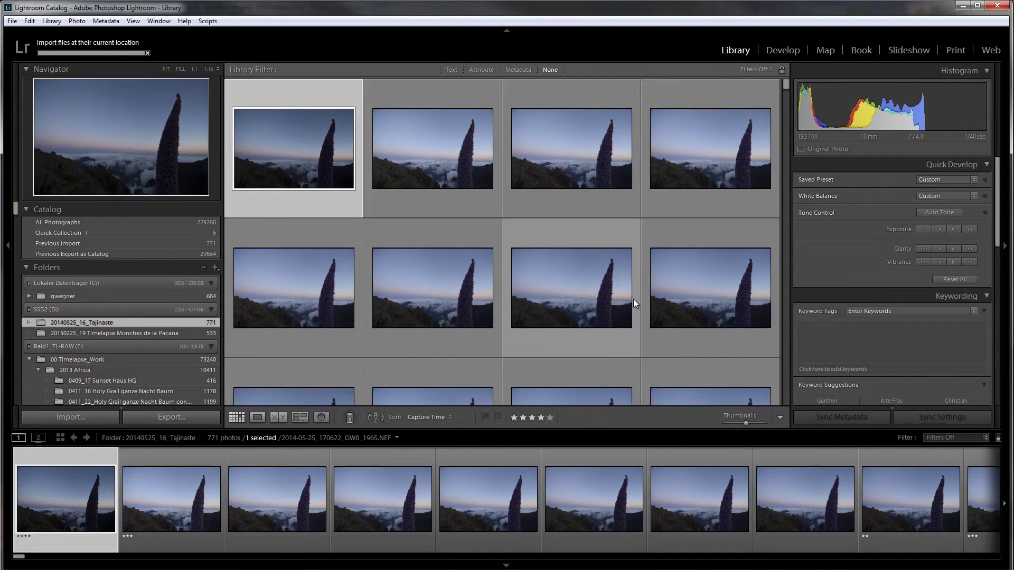
{"action": "left_click", "coordinate": [942, 439]}
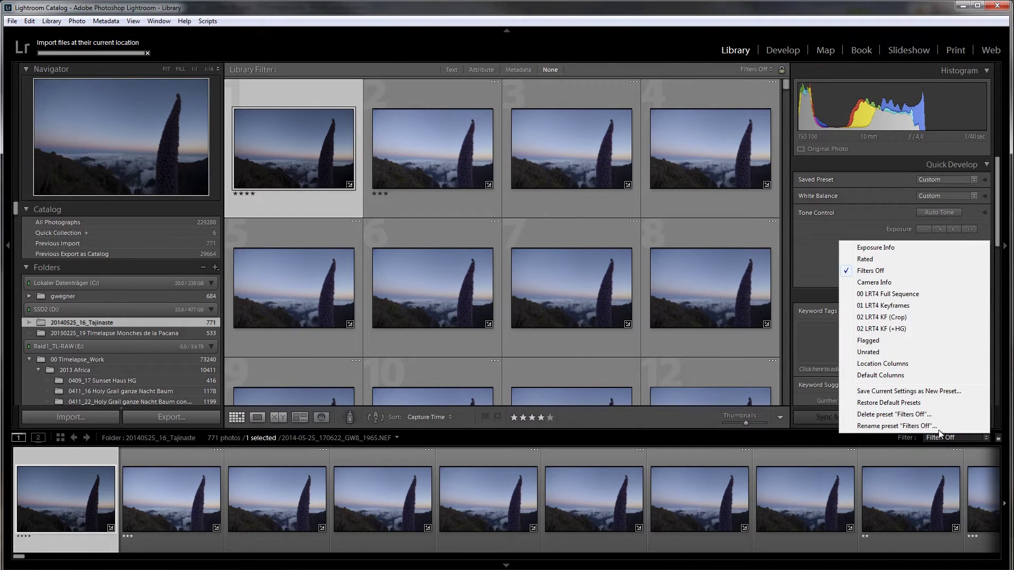
{"action": "left_click", "coordinate": [881, 306]}
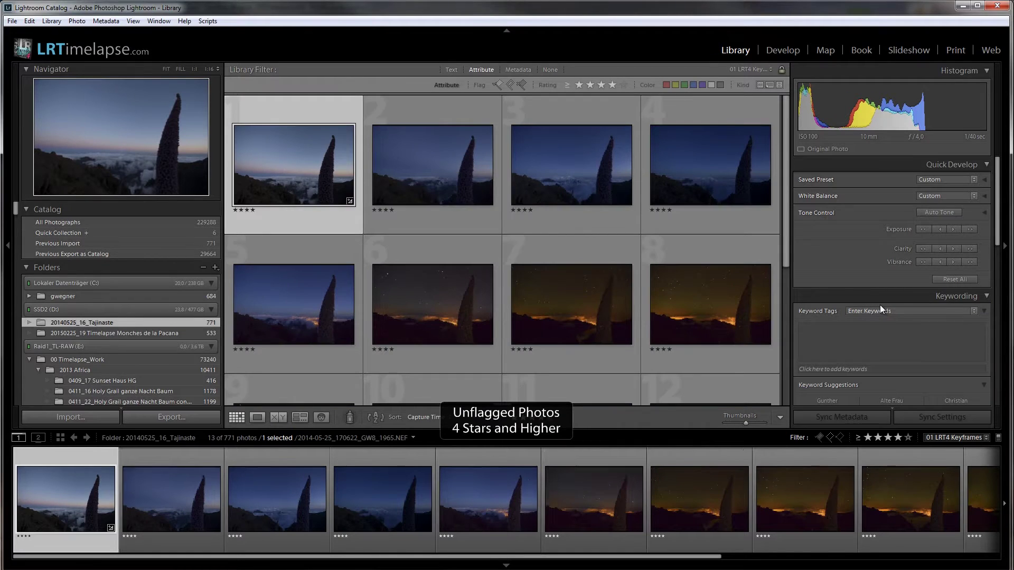
Step: Develop the first keyframe with Exposure +1.65, Highlights -73, Shadows +40, Whites +14, Blacks -27, Clarity +27 and Vibrance +17
{"action": "double_click", "coordinate": [274, 160]}
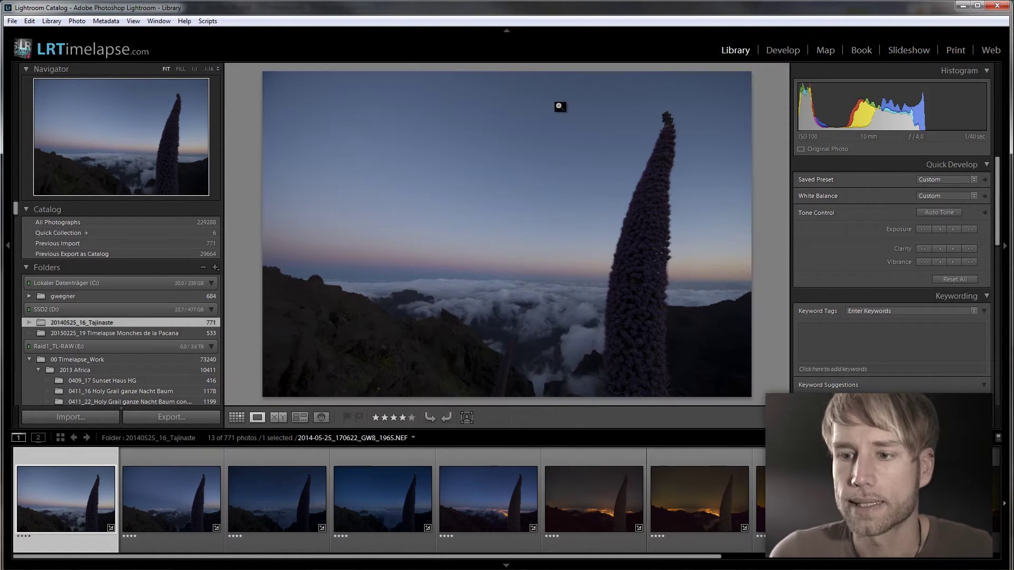
{"action": "left_click", "coordinate": [775, 53]}
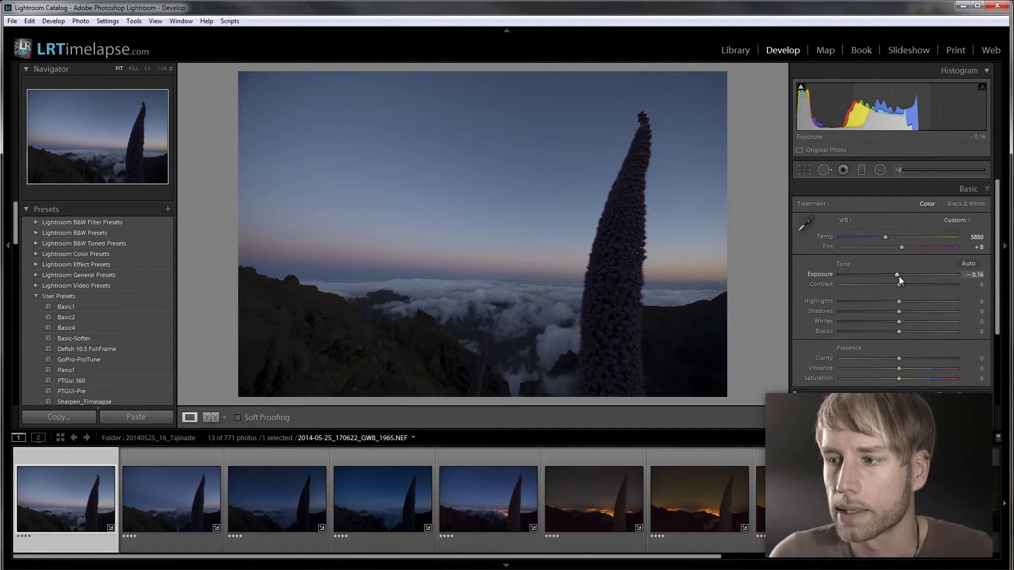
{"action": "left_click_drag", "start_coordinate": [899, 277], "coordinate": [907, 321]}
{"action": "left_click_drag", "start_coordinate": [899, 332], "coordinate": [908, 369]}
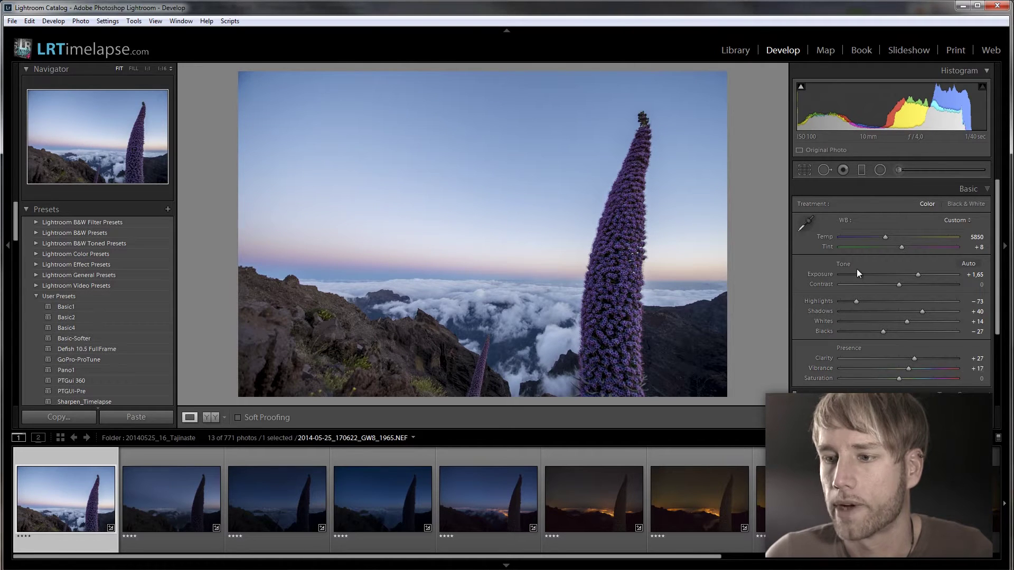
Step: Add a graduated filter over the first keyframe's sky, centred at the horizon, and set its Exposure to -0.75
{"action": "key", "text": "m"}
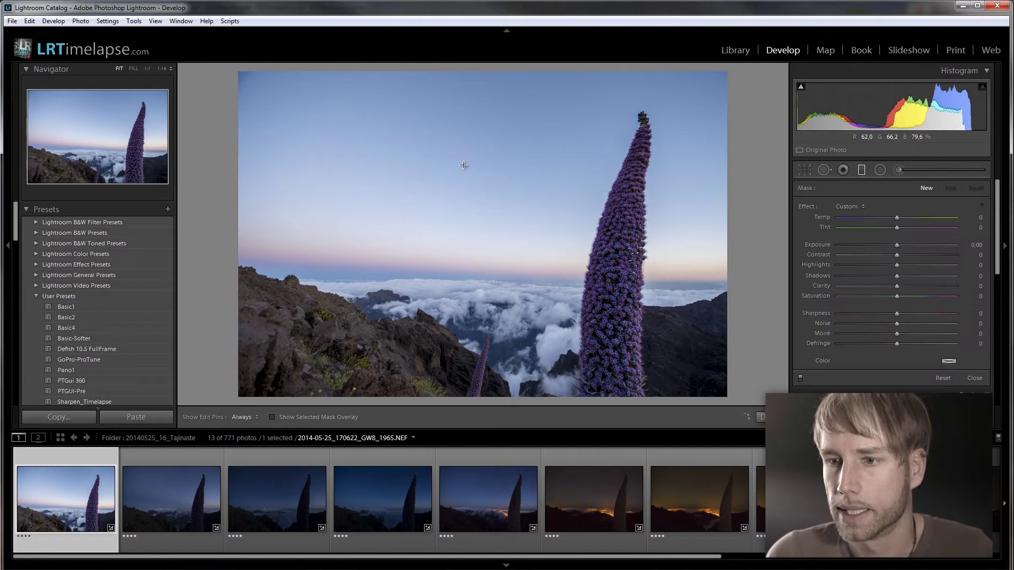
{"action": "left_click", "coordinate": [483, 186]}
{"action": "left_click_drag", "start_coordinate": [483, 185], "coordinate": [480, 264]}
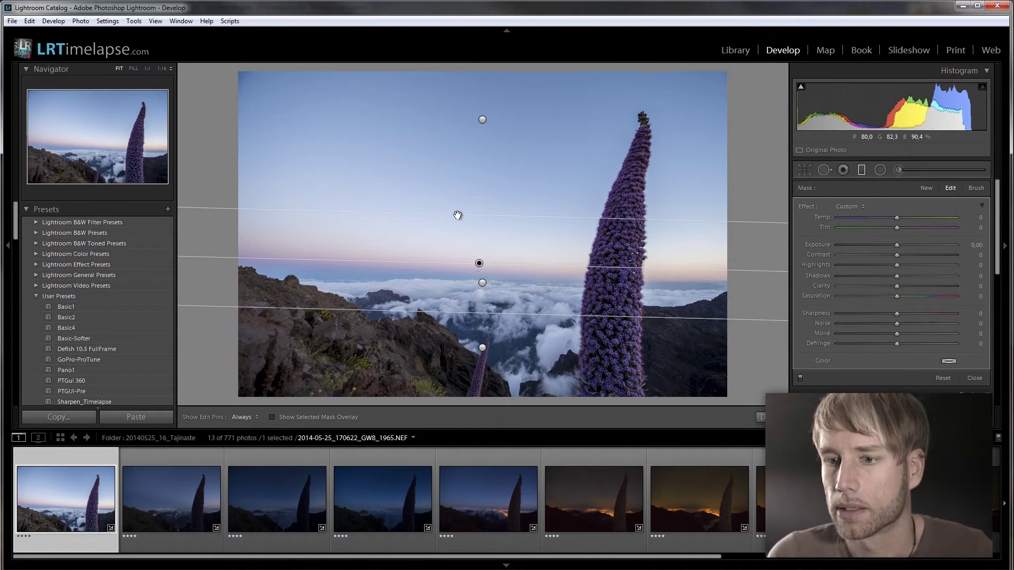
{"action": "left_click_drag", "start_coordinate": [896, 246], "coordinate": [886, 246]}
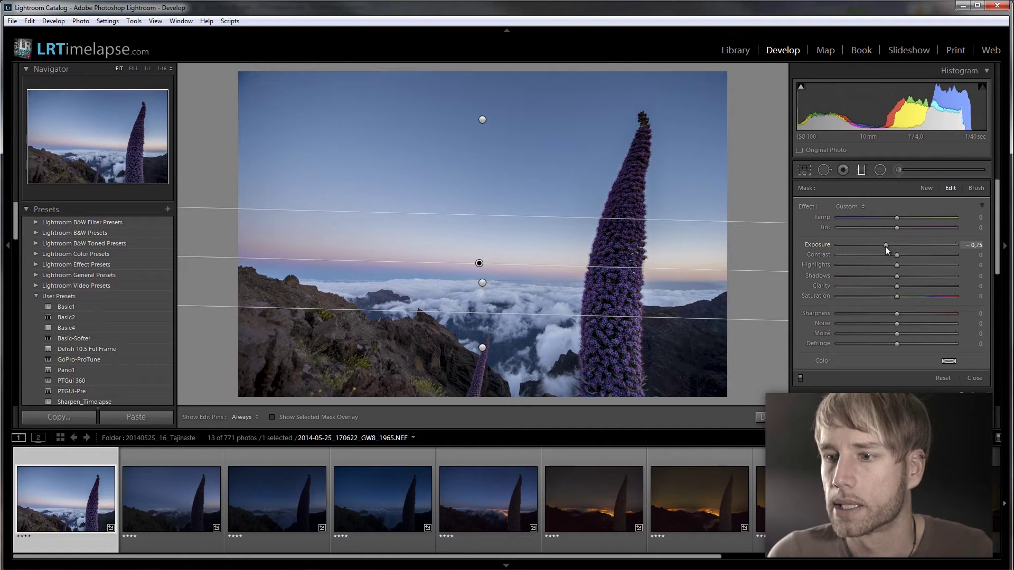
Step: Erase the graduated filter's mask from the tall flower with an Auto Mask brush, reducing its size from 12 to 8, and close the filter
{"action": "left_click", "coordinate": [977, 188]}
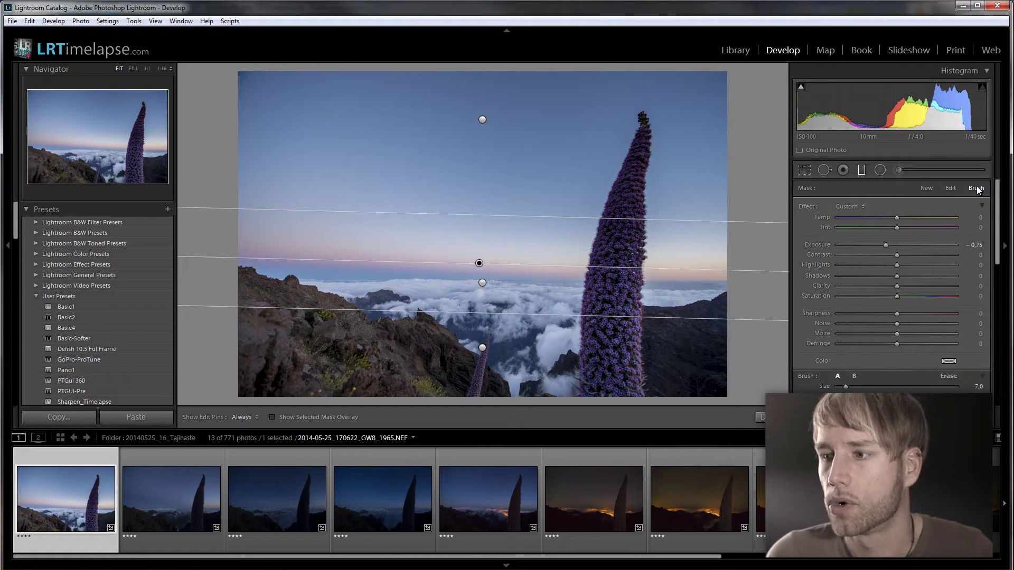
{"action": "scroll", "coordinate": [648, 223], "scroll_direction": "up", "scroll_amount": 4}
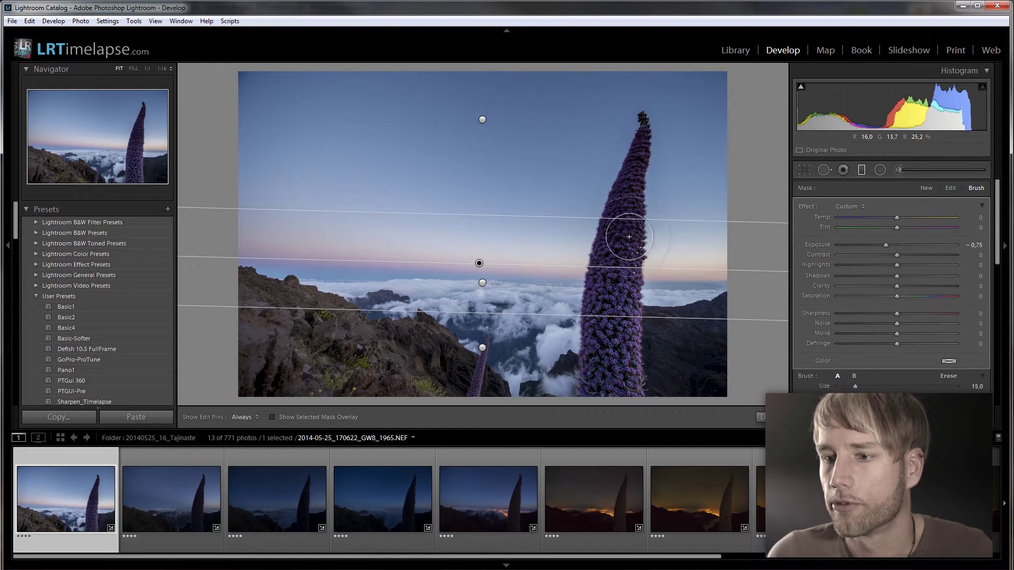
{"action": "scroll", "coordinate": [832, 317], "scroll_direction": "down", "scroll_amount": 2}
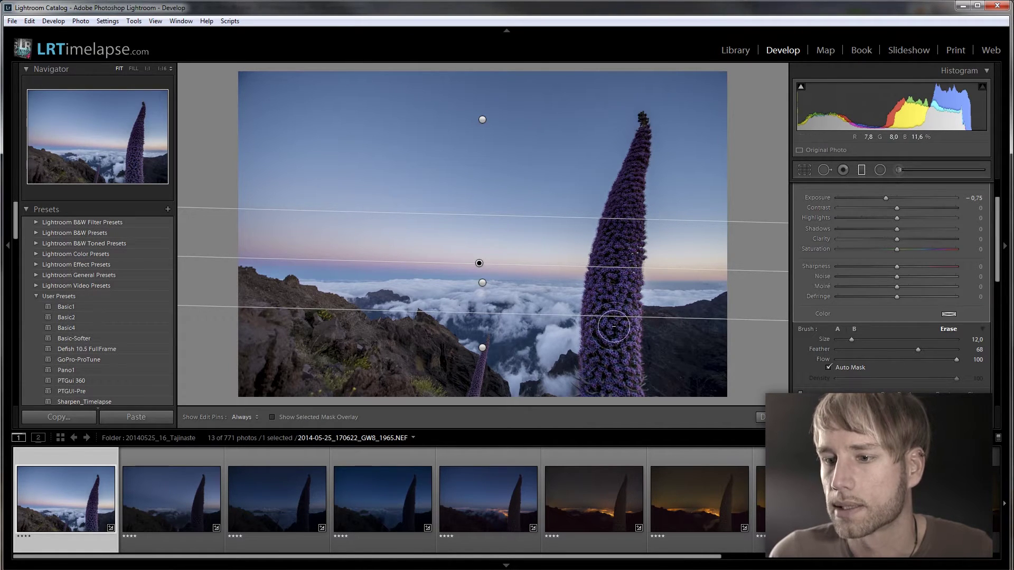
{"action": "key", "text": "h"}
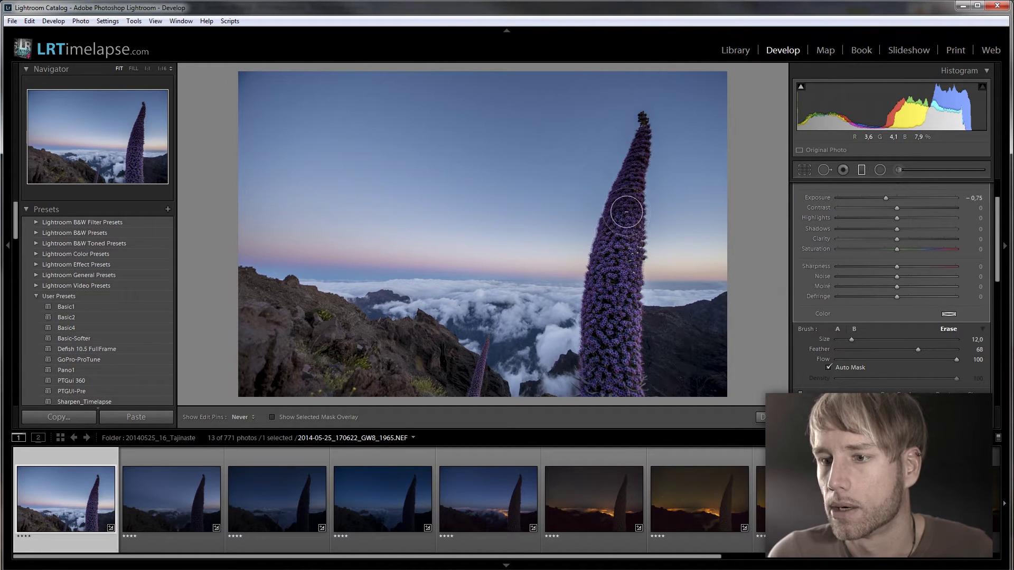
{"action": "key", "text": "bracketleft"}
{"action": "key", "text": "h"}
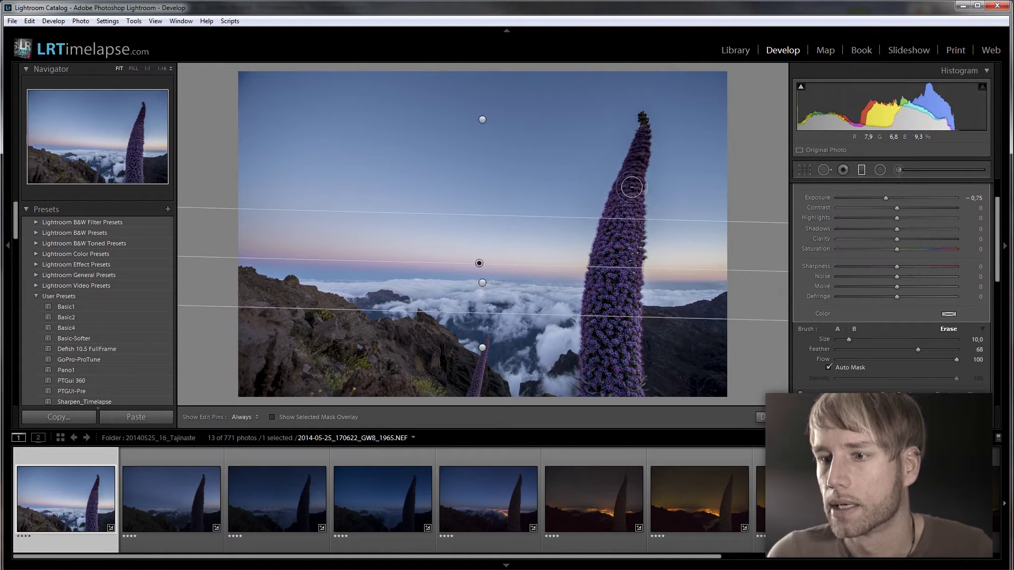
{"action": "key", "text": "h"}
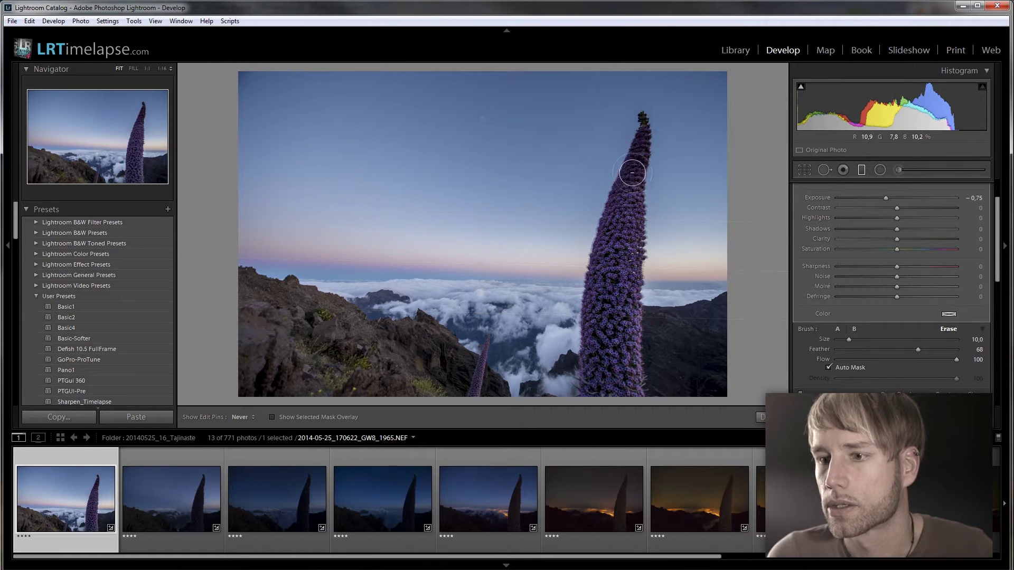
{"action": "key", "text": "h"}
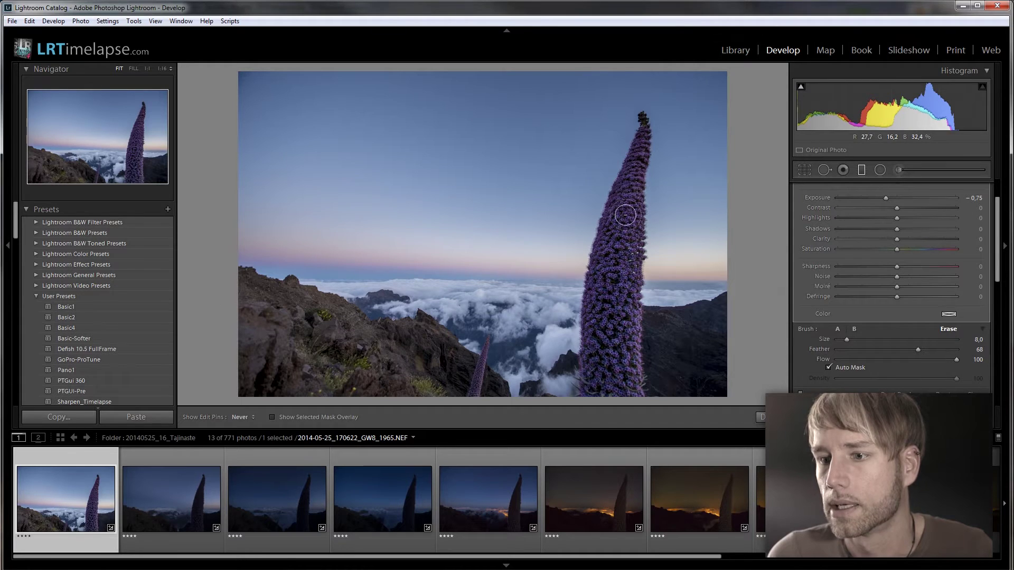
{"action": "key", "text": "h"}
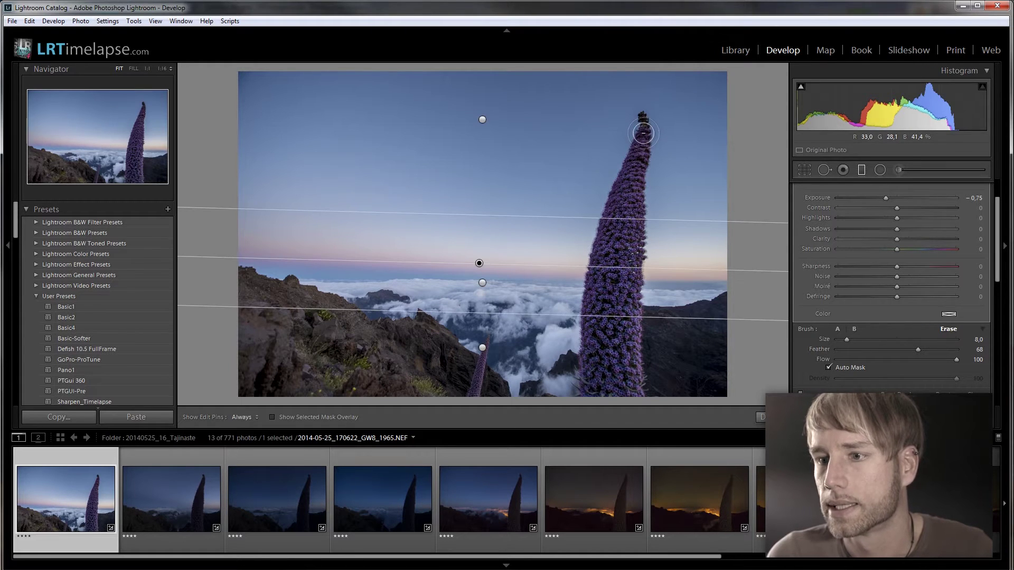
{"action": "key", "text": "h"}
{"action": "key", "text": "k"}
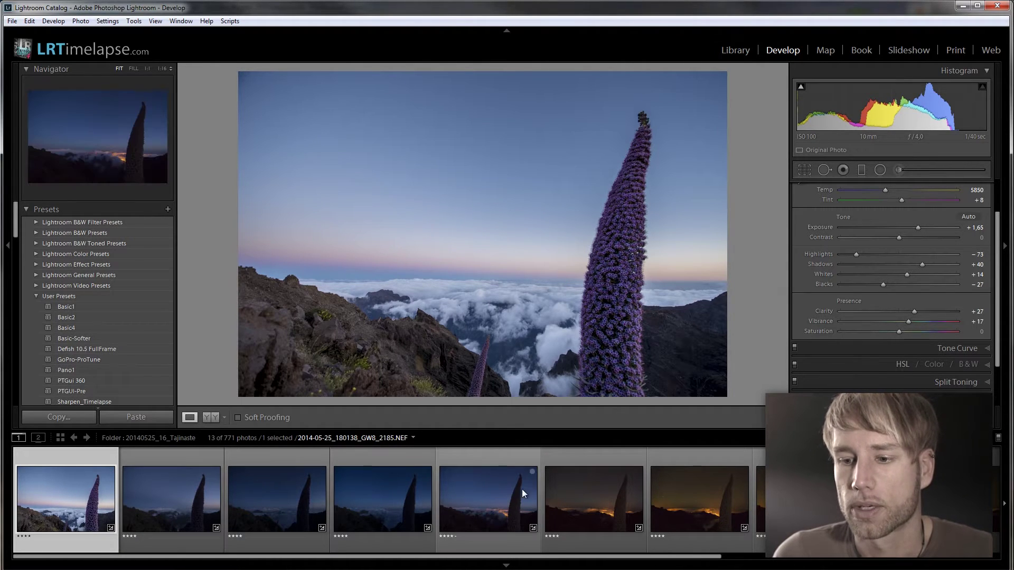
Step: Select the first five keyframes and synchronize the first one's settings to them with the LRTimelapse Sync Keyframes script
{"action": "left_click", "coordinate": [495, 489], "text": "shift"}
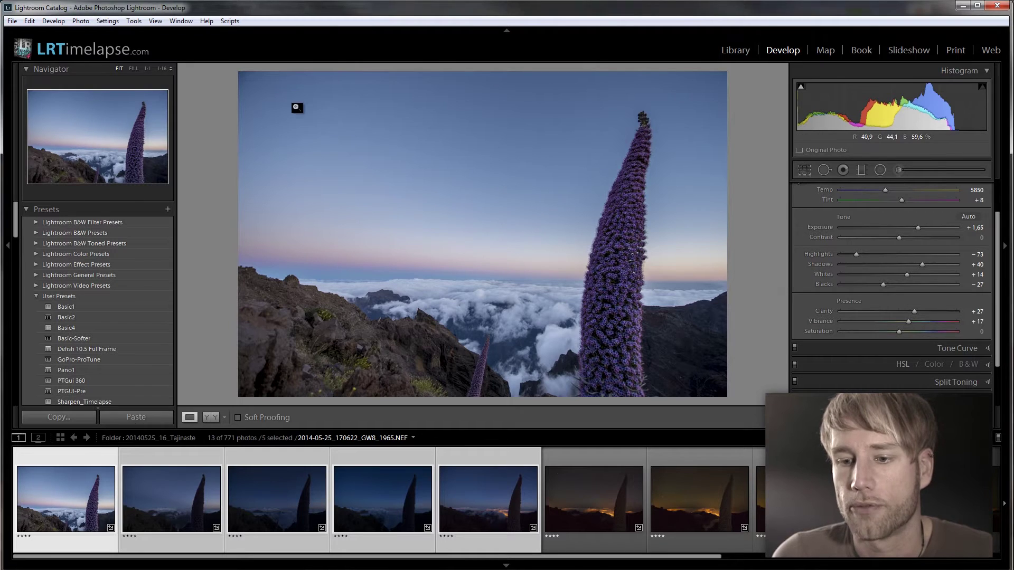
{"action": "left_click", "coordinate": [224, 21]}
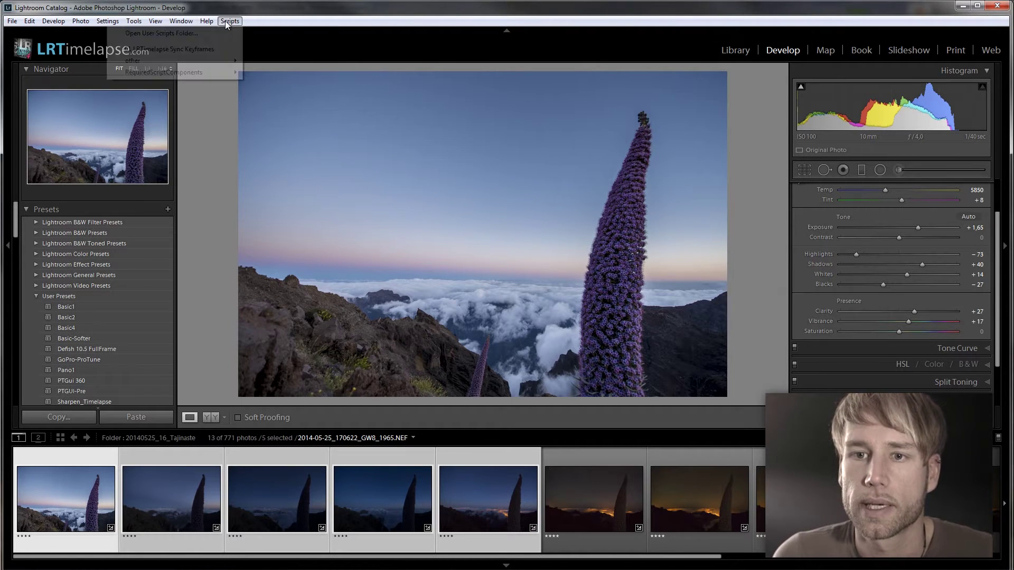
{"action": "left_click", "coordinate": [174, 49]}
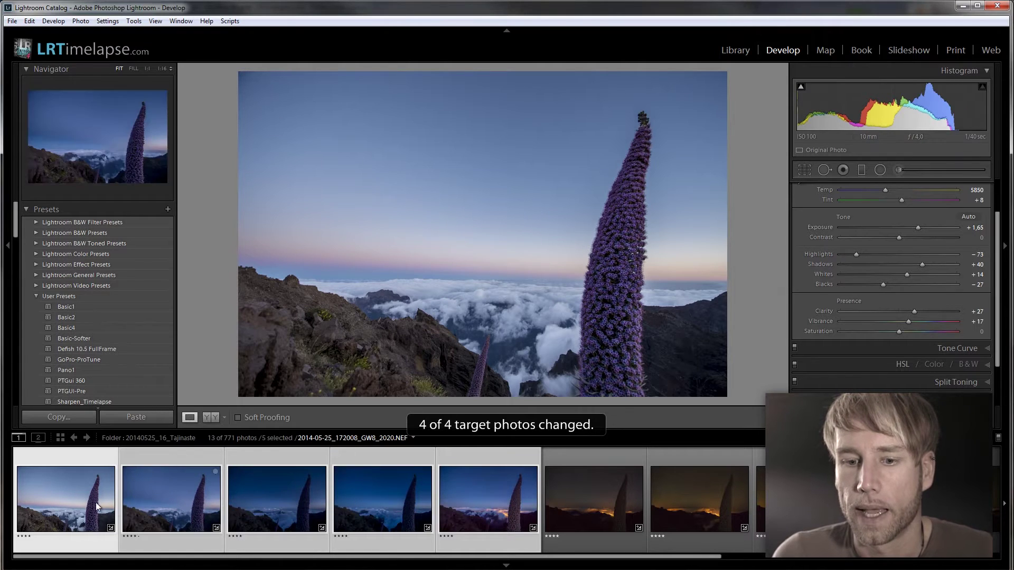
Step: Warm the first keyframe's white balance and set the second keyframe's Temp to 8951
{"action": "left_click", "coordinate": [168, 464]}
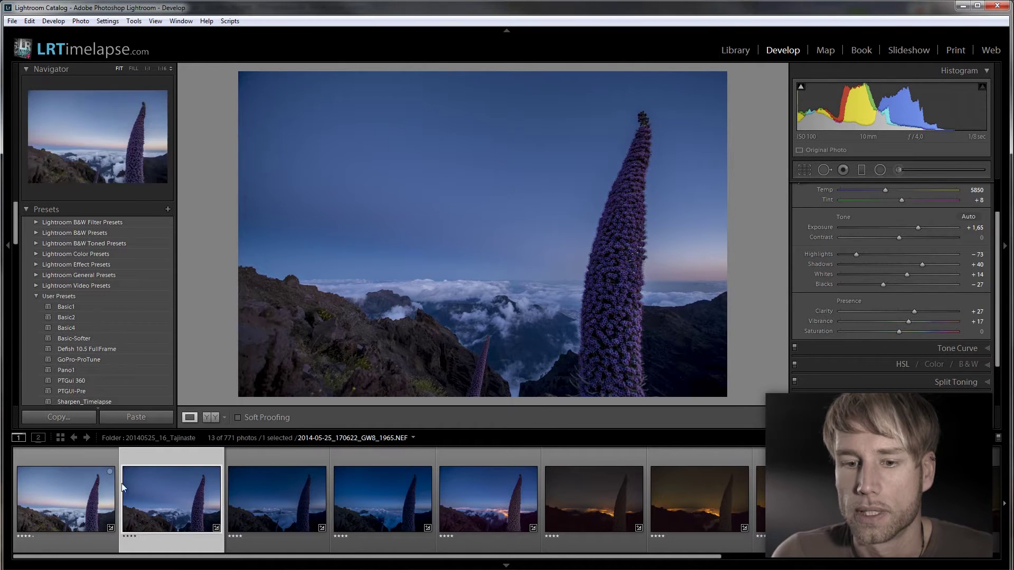
{"action": "left_click", "coordinate": [72, 477]}
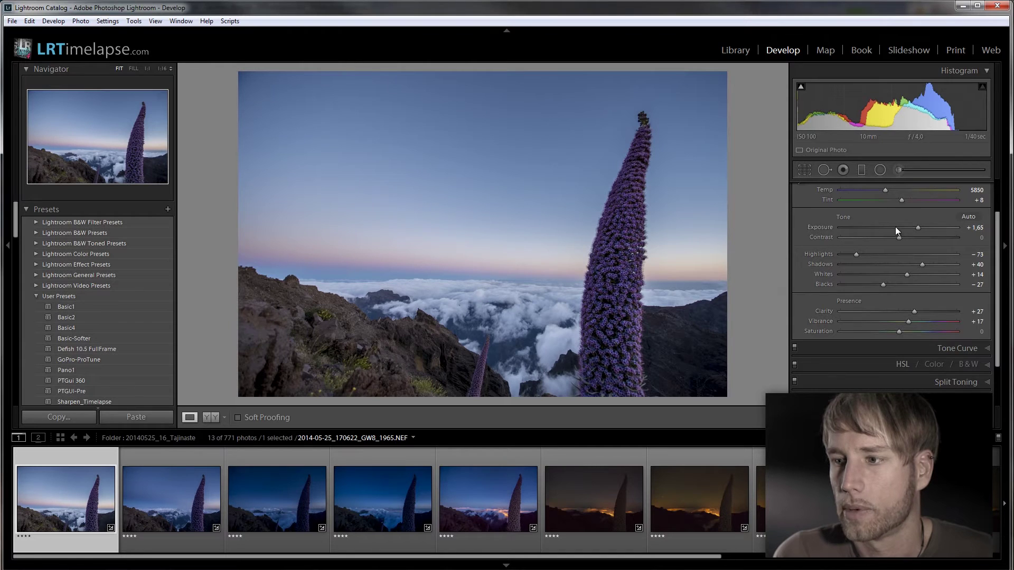
{"action": "left_click_drag", "start_coordinate": [885, 190], "coordinate": [915, 187]}
{"action": "key", "text": "Right"}
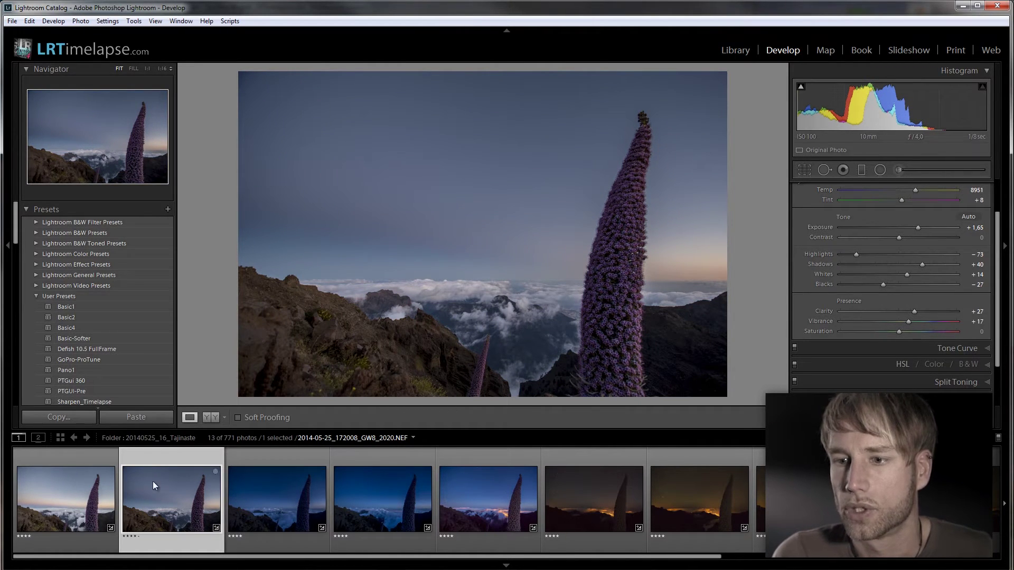
Step: Set the third keyframe's Temp to 7430 and its Exposure to +2.56
{"action": "key", "text": "Right"}
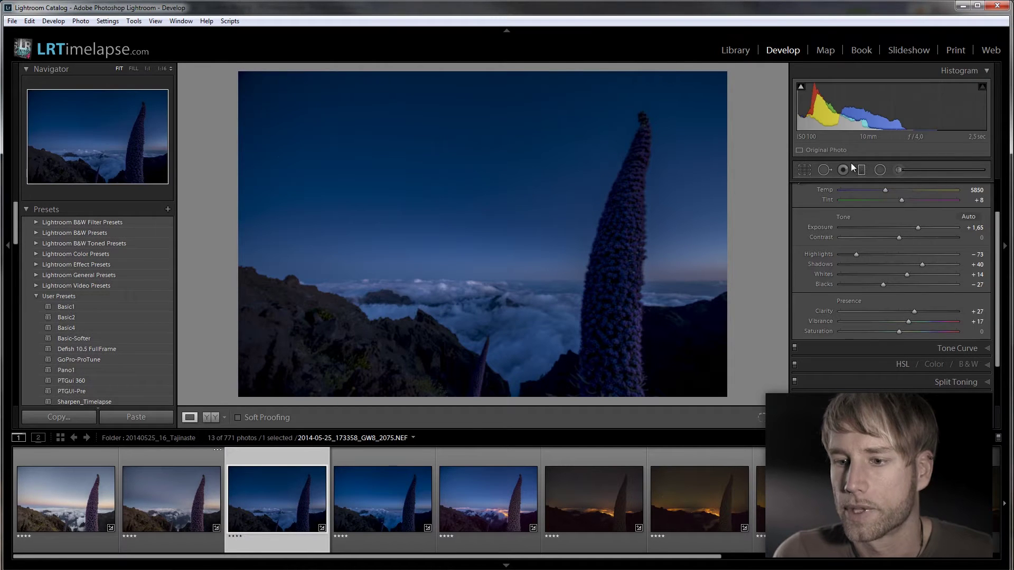
{"action": "mouse_move", "coordinate": [886, 190]}
{"action": "left_mouse_down"}
{"action": "mouse_move", "coordinate": [920, 189]}
{"action": "mouse_move", "coordinate": [904, 188]}
{"action": "left_mouse_up"}
{"action": "left_click_drag", "start_coordinate": [918, 227], "coordinate": [929, 228]}
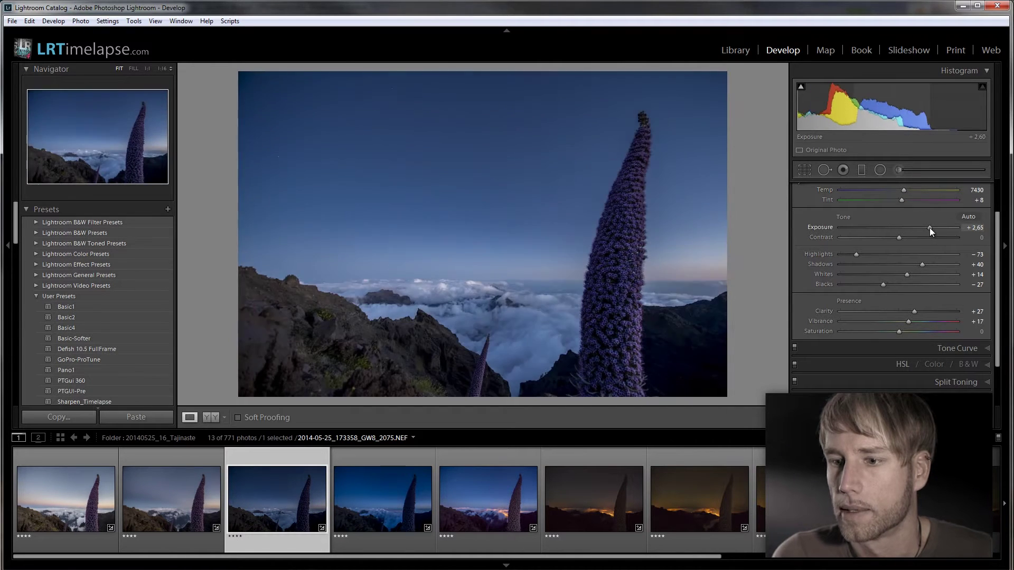
Step: Raise the second keyframe's Exposure to +1.92 and compare the first three keyframes with each other
{"action": "key", "text": "Left"}
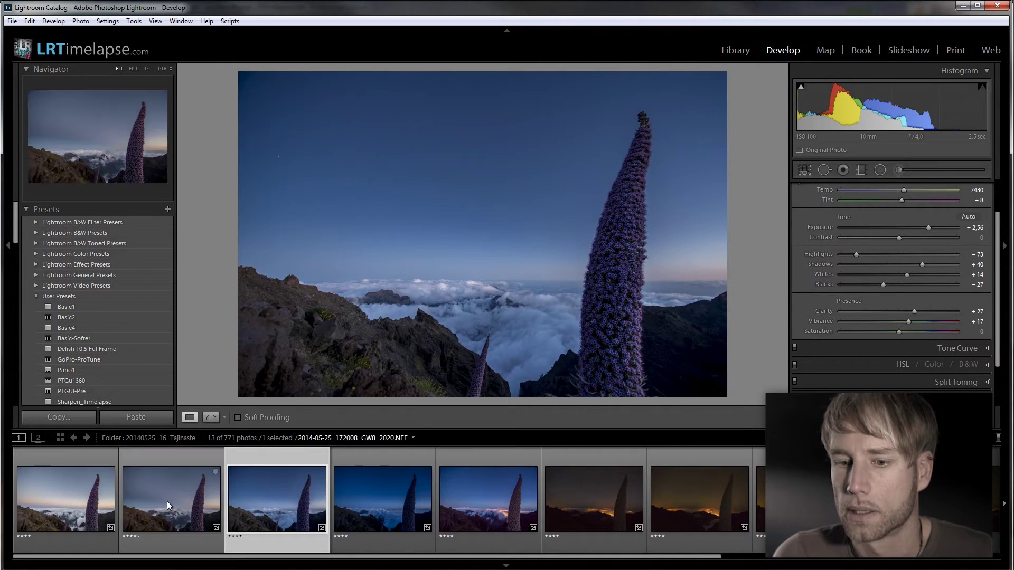
{"action": "left_click_drag", "start_coordinate": [917, 227], "coordinate": [924, 229]}
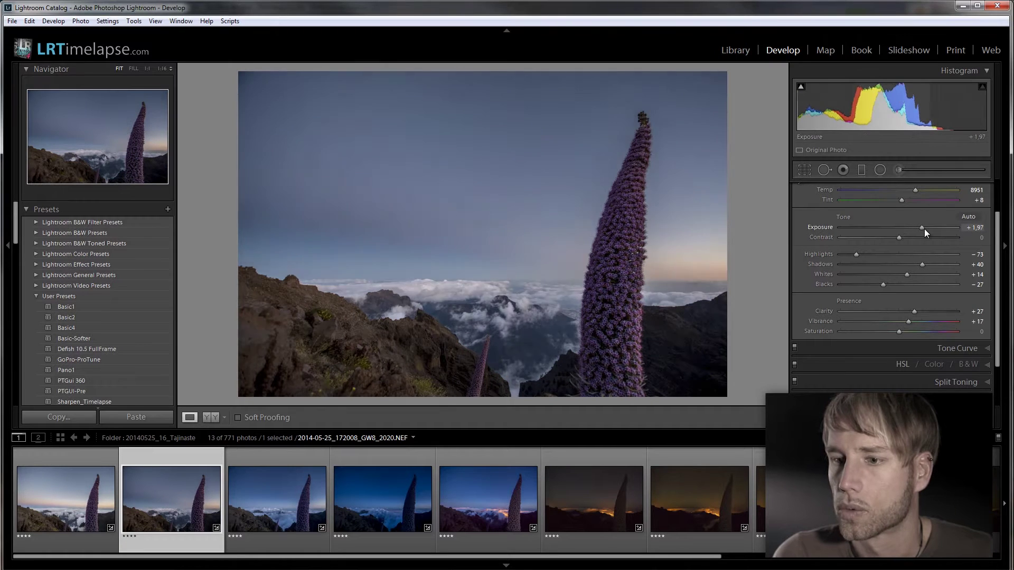
{"action": "left_click", "coordinate": [97, 466]}
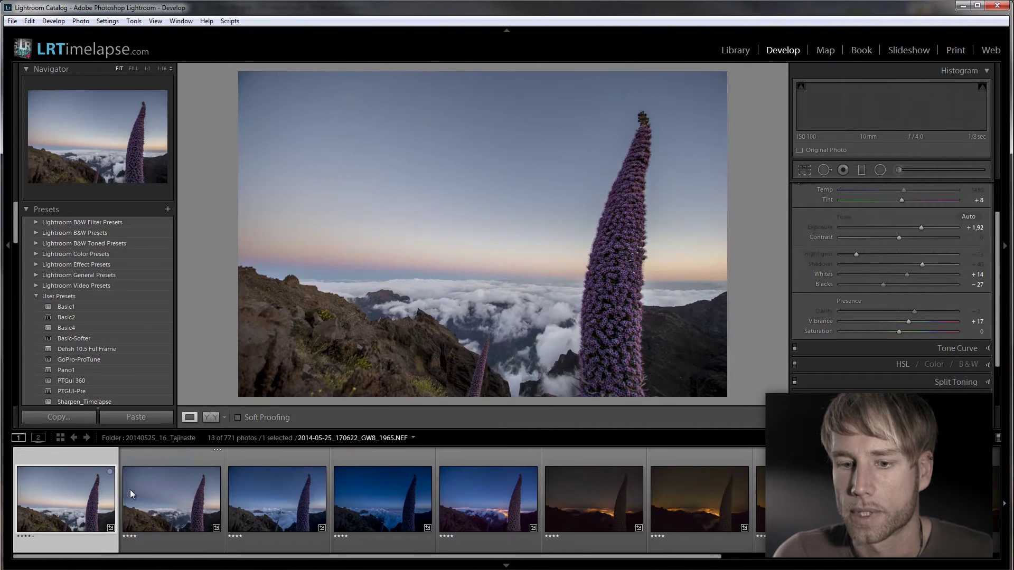
{"action": "left_click", "coordinate": [142, 493]}
{"action": "left_click", "coordinate": [259, 501]}
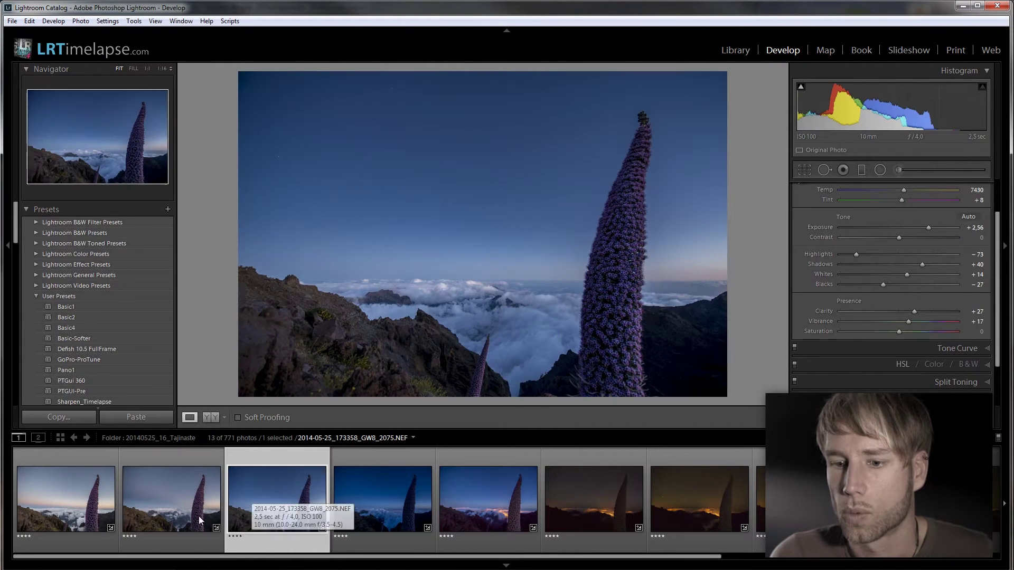
Step: Adjust the fourth keyframe to Temp 8951, Tint +31 and Exposure +1.83
{"action": "left_click", "coordinate": [417, 492]}
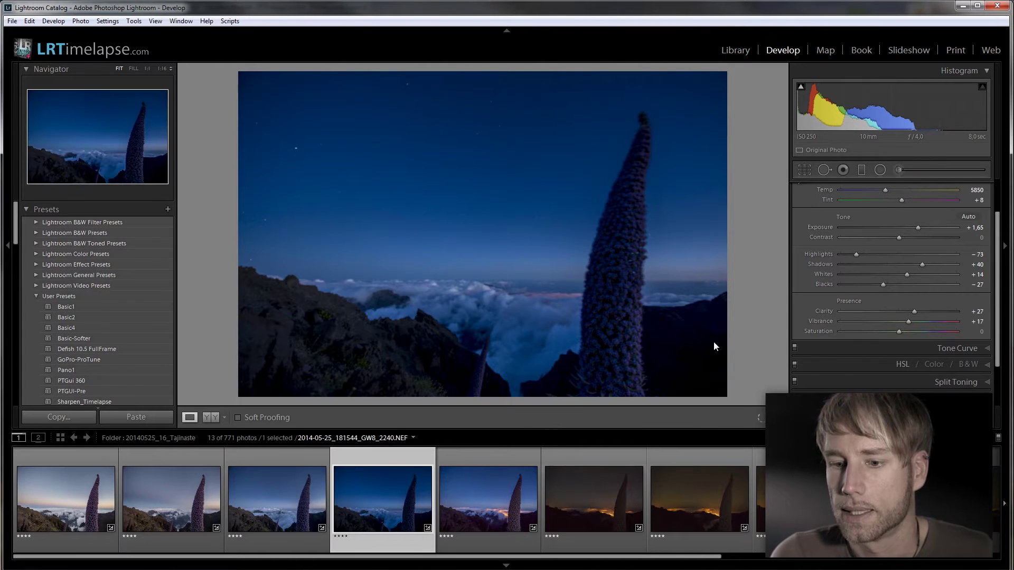
{"action": "left_click_drag", "start_coordinate": [885, 191], "coordinate": [914, 193]}
{"action": "left_click", "coordinate": [910, 200]}
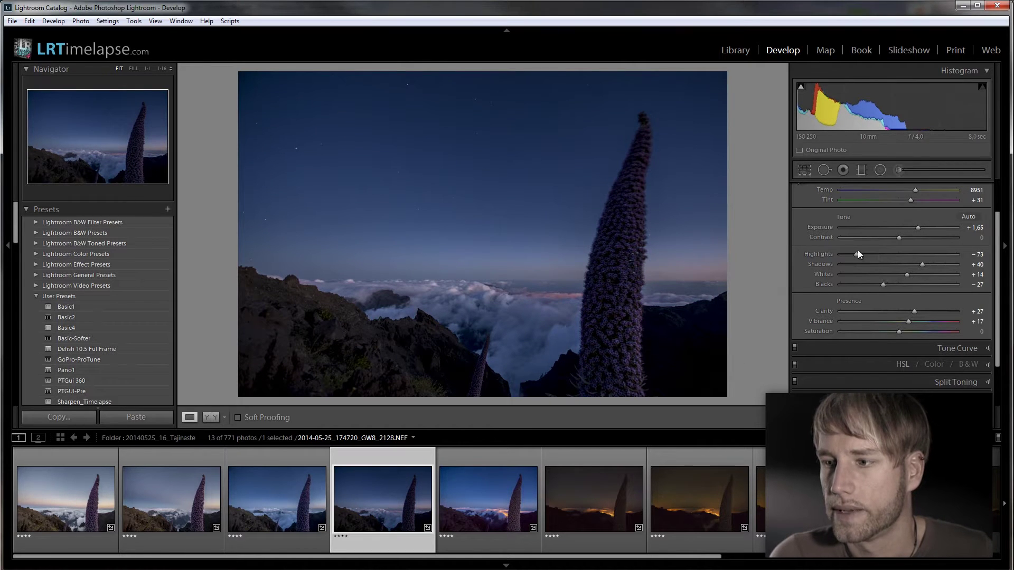
{"action": "left_click_drag", "start_coordinate": [920, 227], "coordinate": [920, 227]}
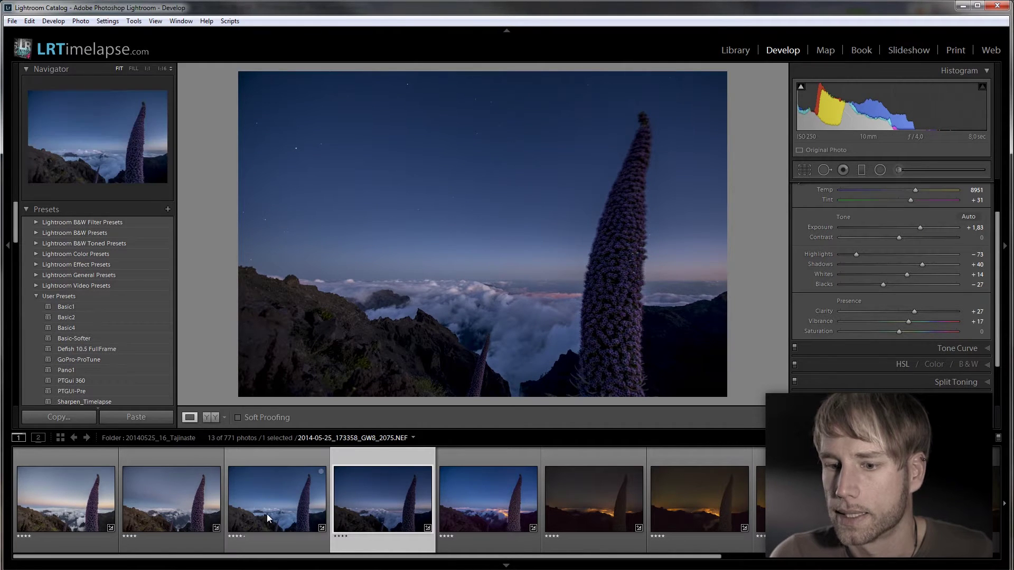
Step: Set the third keyframe's Temp to 7701 and compare it with the fourth keyframe
{"action": "left_click", "coordinate": [290, 483]}
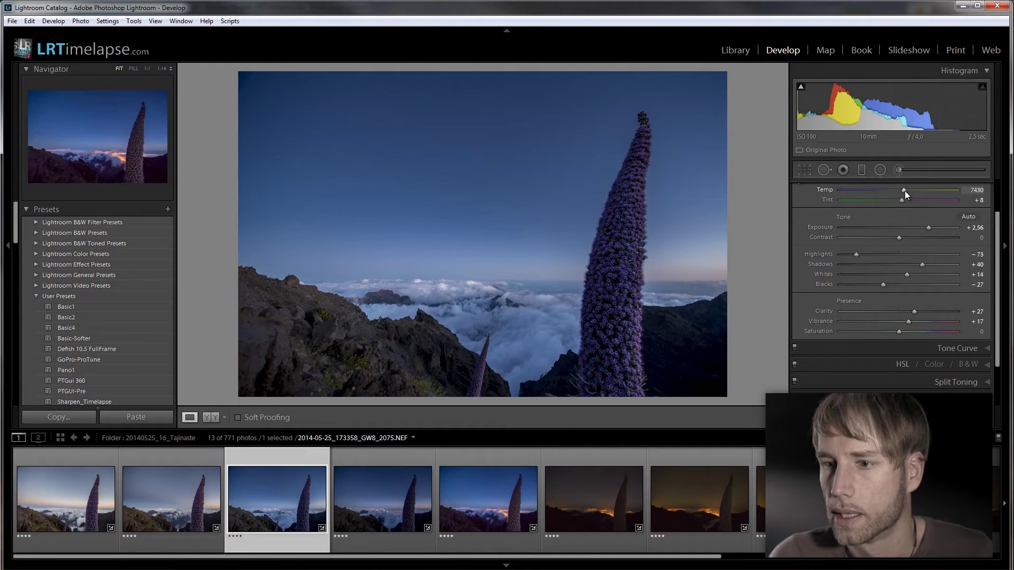
{"action": "left_click_drag", "start_coordinate": [905, 191], "coordinate": [908, 190]}
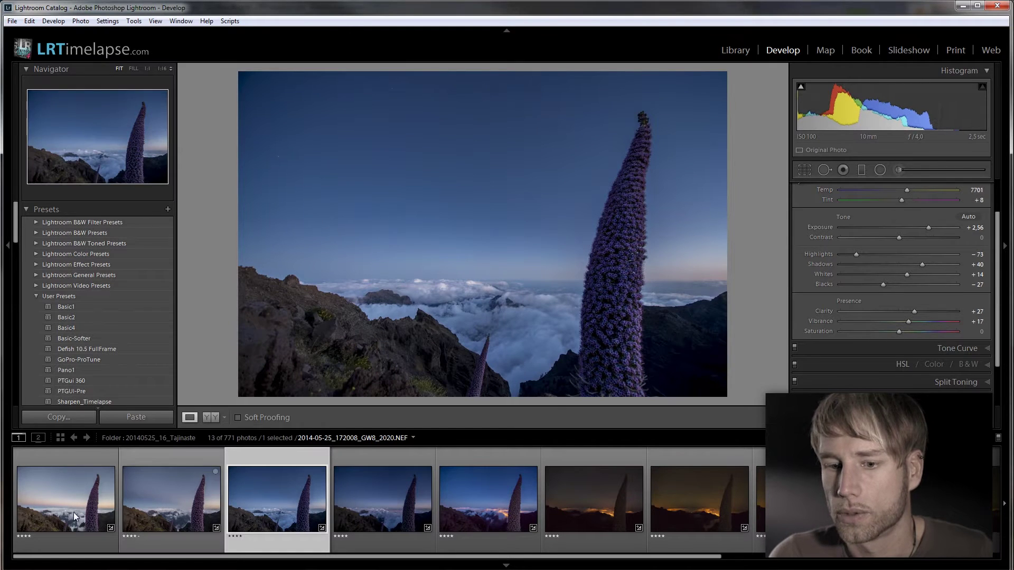
{"action": "left_click", "coordinate": [364, 505]}
Step: Inspect the fifth keyframe at full size and set its Luminance noise reduction to 32
{"action": "left_click", "coordinate": [490, 500]}
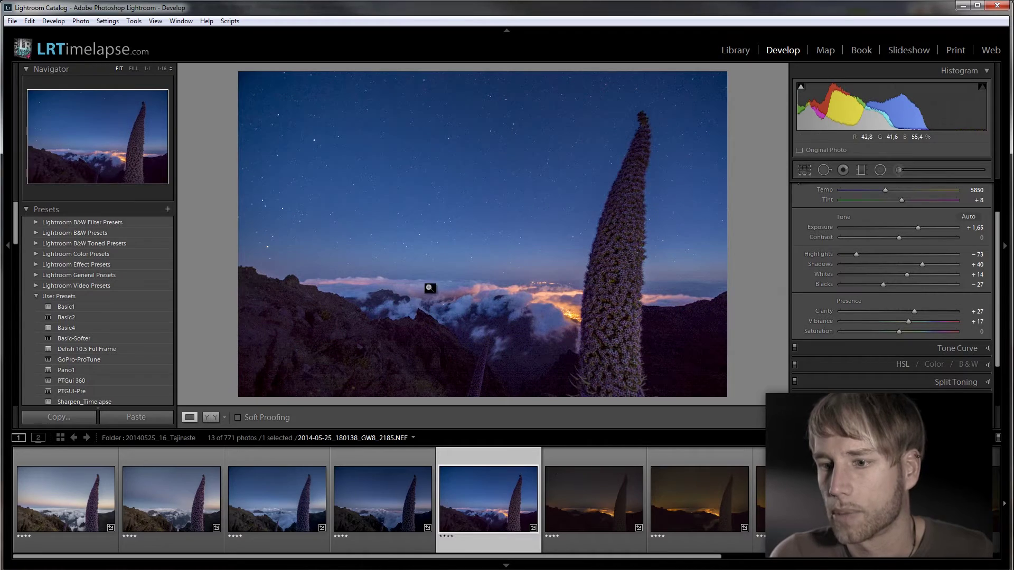
{"action": "left_click", "coordinate": [437, 335]}
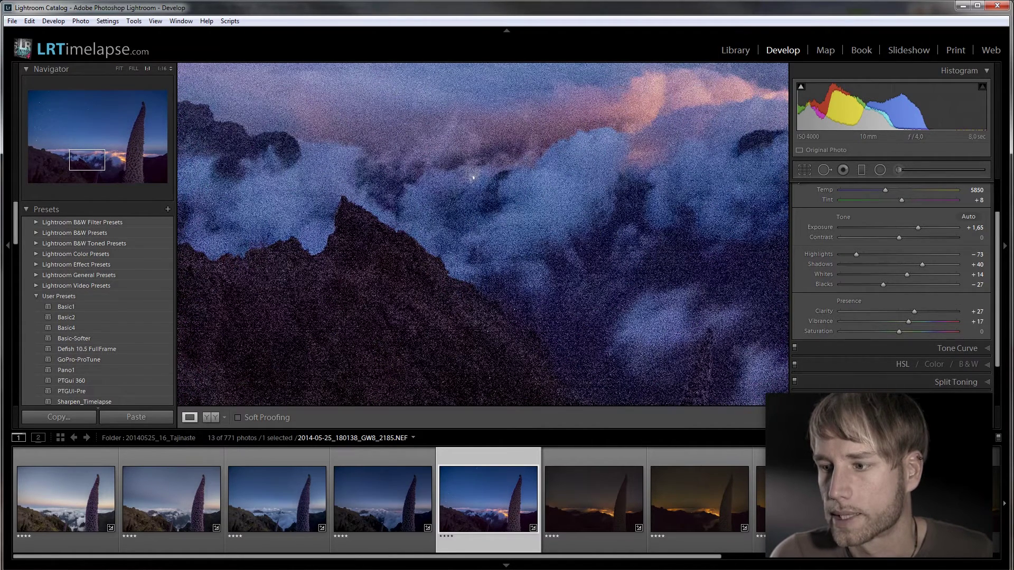
{"action": "scroll", "coordinate": [891, 307], "scroll_direction": "down", "scroll_amount": 5}
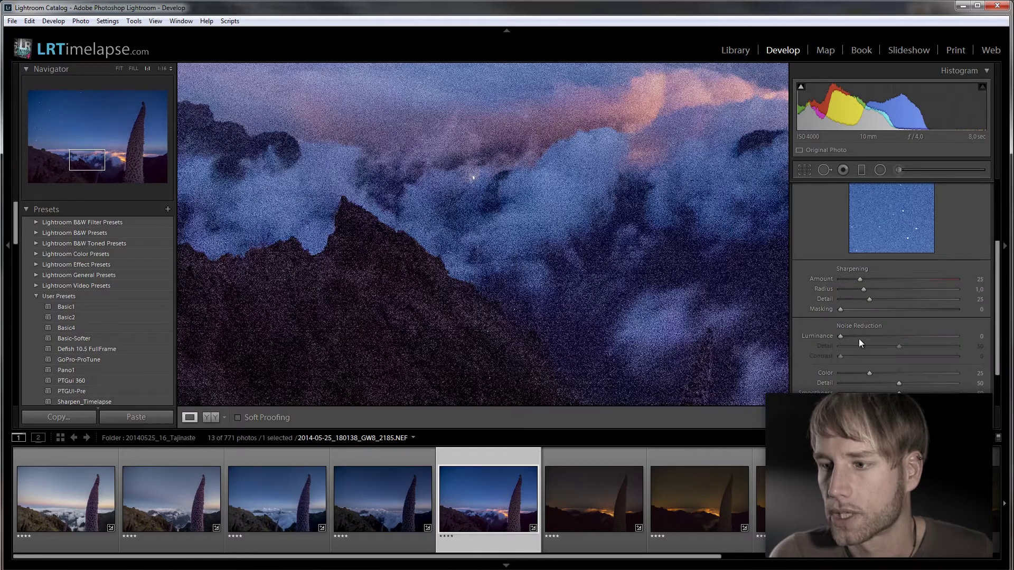
{"action": "left_click_drag", "start_coordinate": [859, 339], "coordinate": [877, 339]}
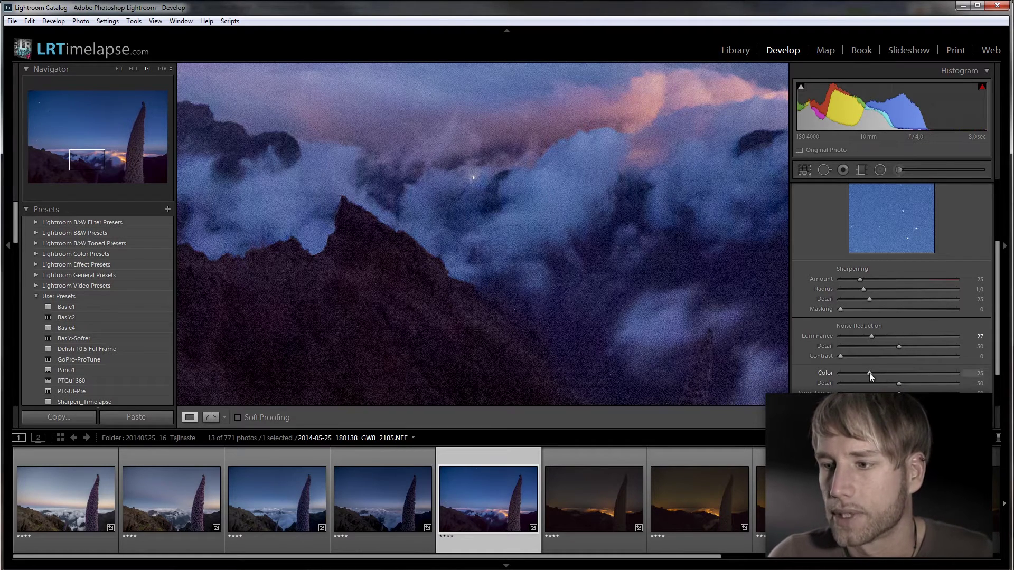
{"action": "left_click_drag", "start_coordinate": [874, 337], "coordinate": [879, 335]}
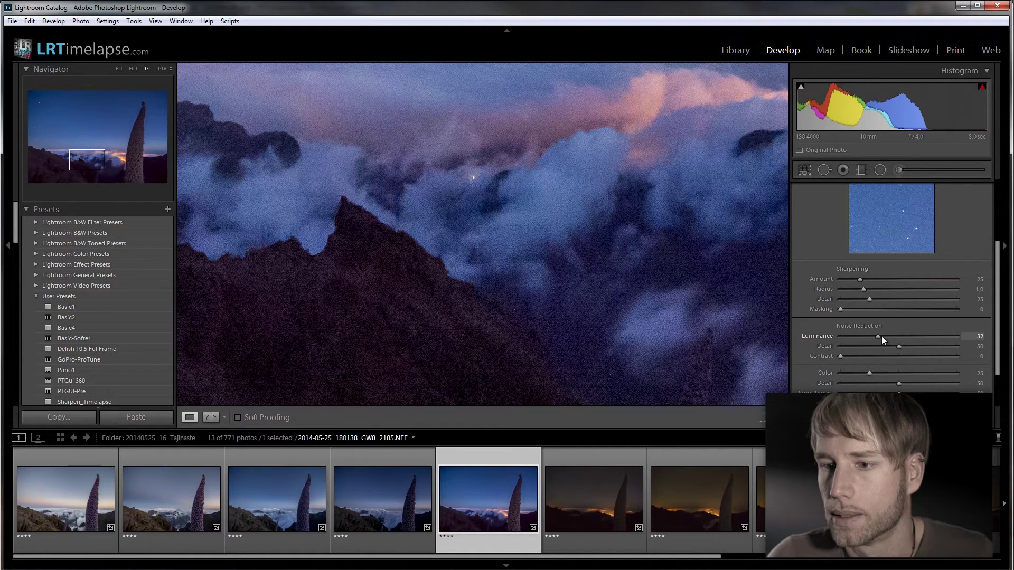
{"action": "left_click", "coordinate": [533, 228]}
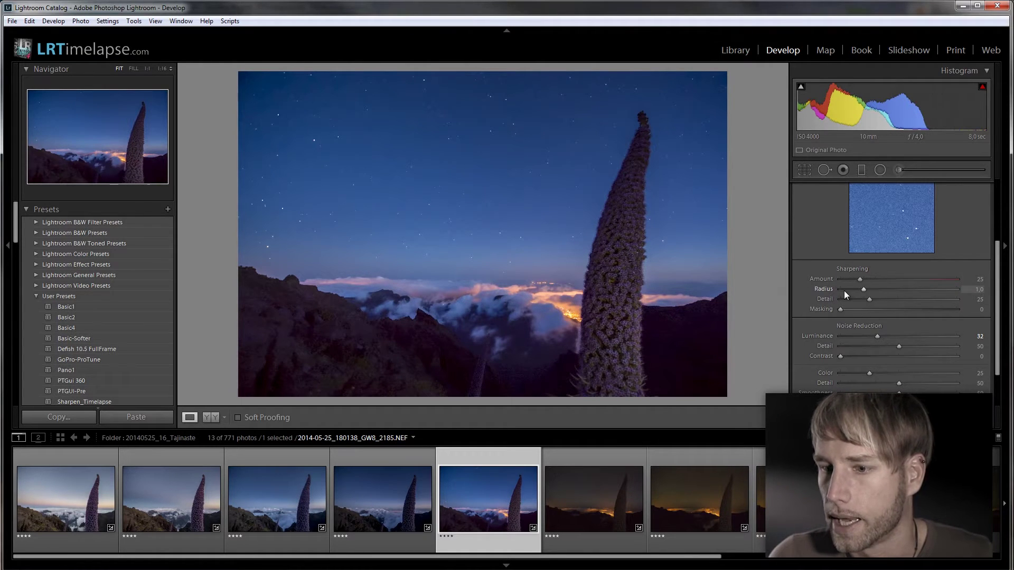
Step: Check the noise in the fifth keyframe's dark rocks up close and lower its Blacks to -47
{"action": "scroll", "coordinate": [843, 290], "scroll_direction": "up", "scroll_amount": 4}
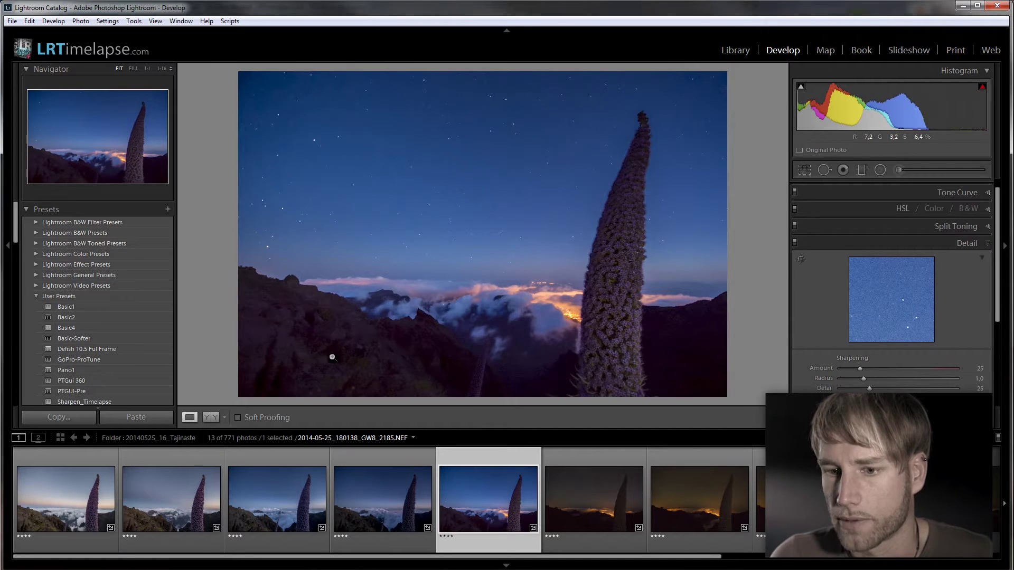
{"action": "left_click", "coordinate": [332, 358]}
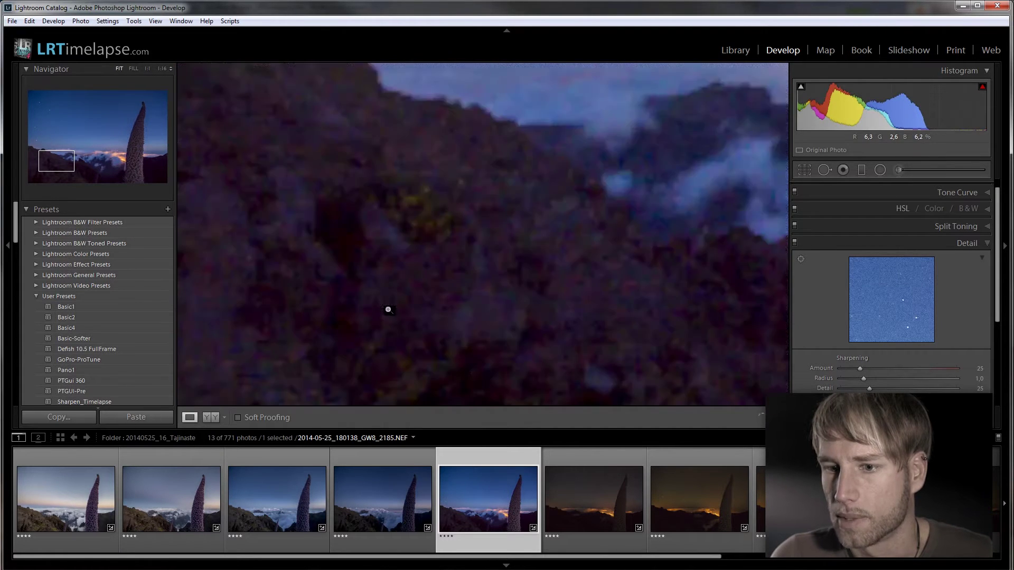
{"action": "left_click", "coordinate": [387, 308]}
{"action": "scroll", "coordinate": [964, 198], "scroll_direction": "up", "scroll_amount": 1}
{"action": "left_click", "coordinate": [965, 191]}
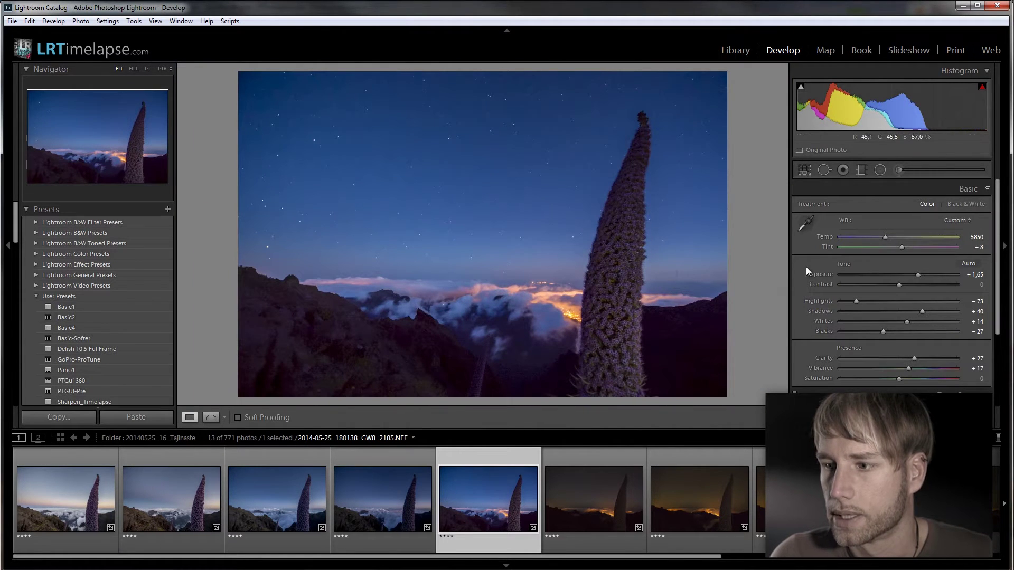
{"action": "left_click_drag", "start_coordinate": [883, 331], "coordinate": [871, 330]}
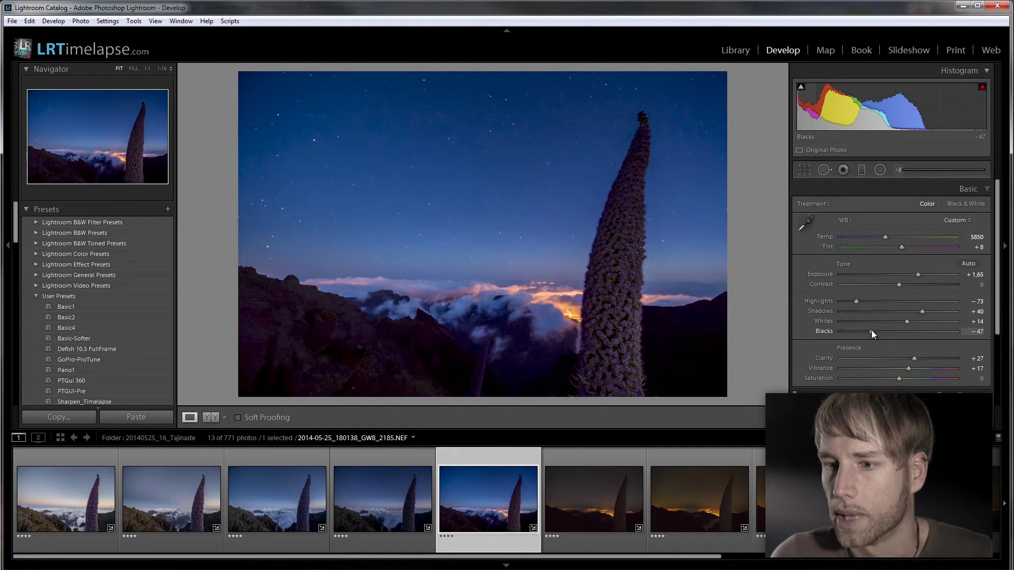
Step: Compare the fifth keyframe with the fourth and set its Vibrance to +2 and Exposure to +1.24
{"action": "left_click", "coordinate": [381, 505]}
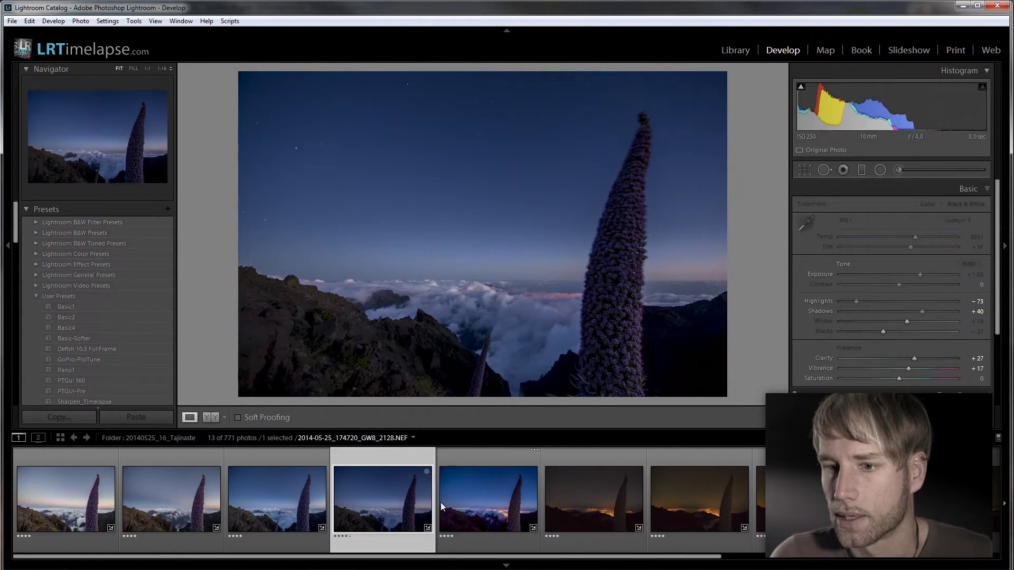
{"action": "left_click", "coordinate": [459, 501]}
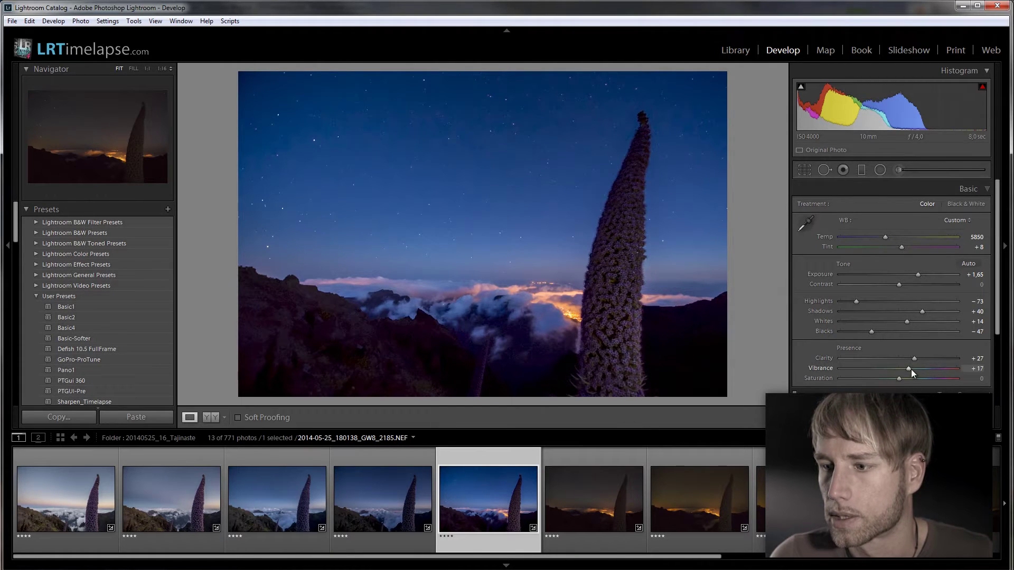
{"action": "left_click_drag", "start_coordinate": [901, 370], "coordinate": [895, 372]}
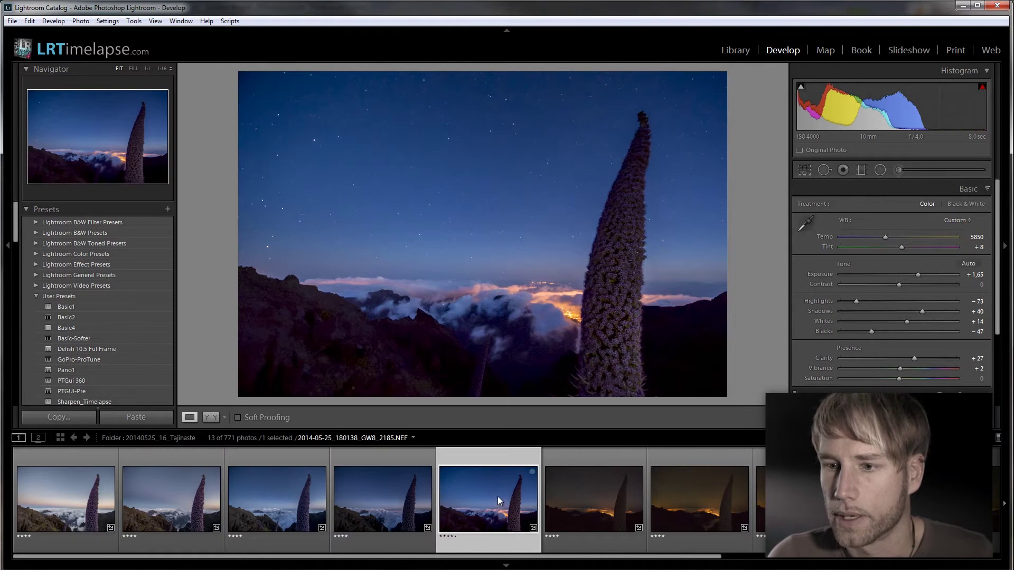
{"action": "left_click_drag", "start_coordinate": [919, 273], "coordinate": [912, 275]}
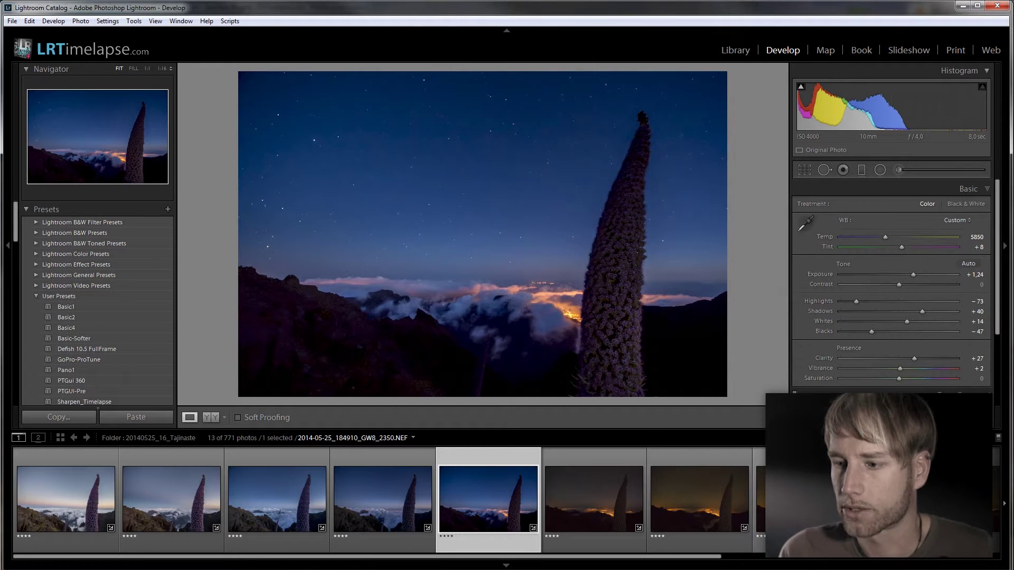
Step: Synchronize the fifth keyframe's settings to the three following keyframes with the LRTimelapse Sync Keyframes script
{"action": "left_click", "coordinate": [760, 497], "text": "shift"}
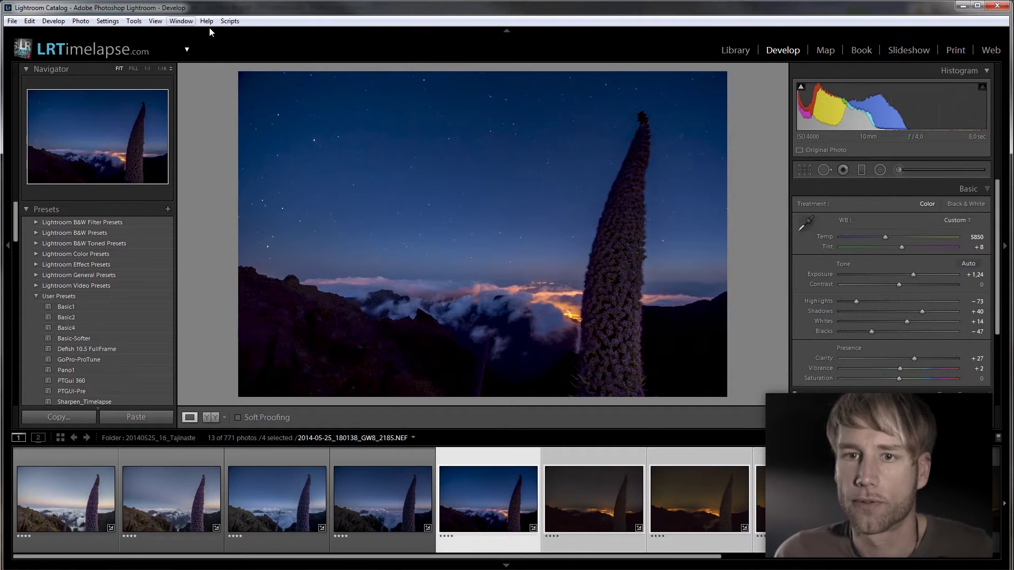
{"action": "left_click", "coordinate": [230, 21]}
{"action": "left_click", "coordinate": [169, 49]}
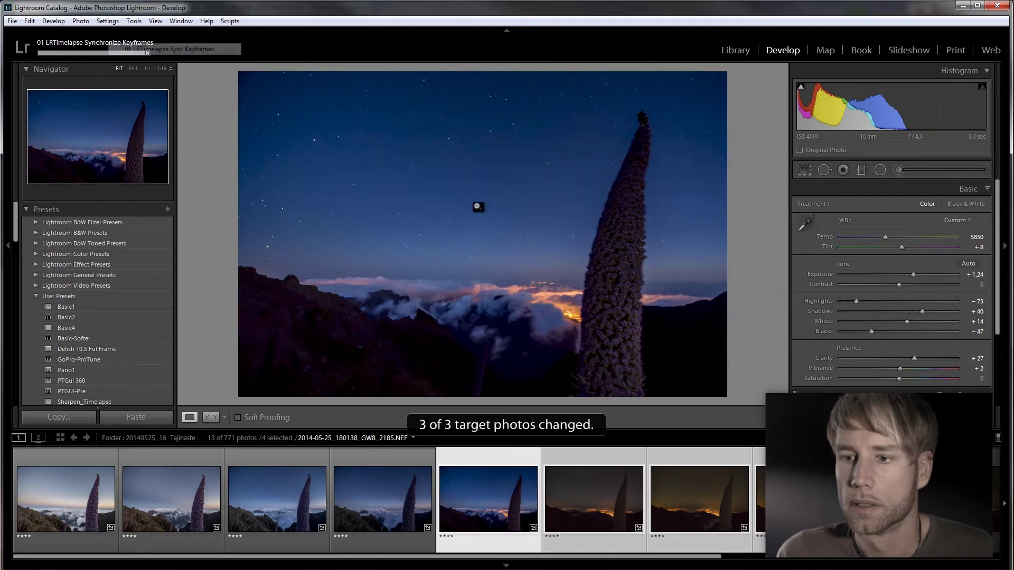
{"action": "left_click", "coordinate": [500, 466]}
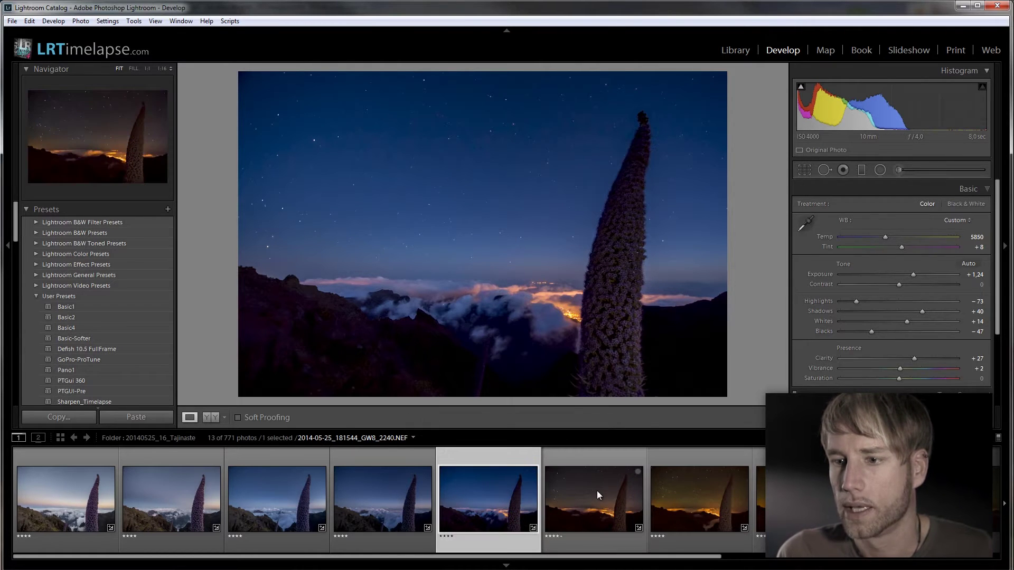
Step: Set the sixth keyframe's Temp to 4308 and Tint to -10, and reset its horizon graduated filter's Exposure to 0
{"action": "left_click", "coordinate": [597, 490]}
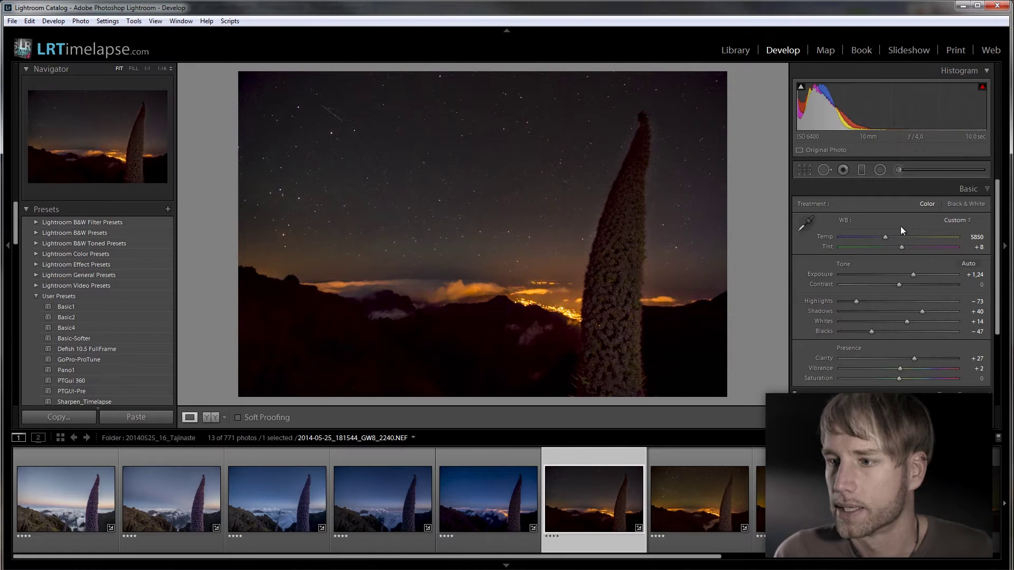
{"action": "mouse_move", "coordinate": [886, 239]}
{"action": "left_mouse_down"}
{"action": "mouse_move", "coordinate": [865, 237]}
{"action": "mouse_move", "coordinate": [897, 245]}
{"action": "left_mouse_up"}
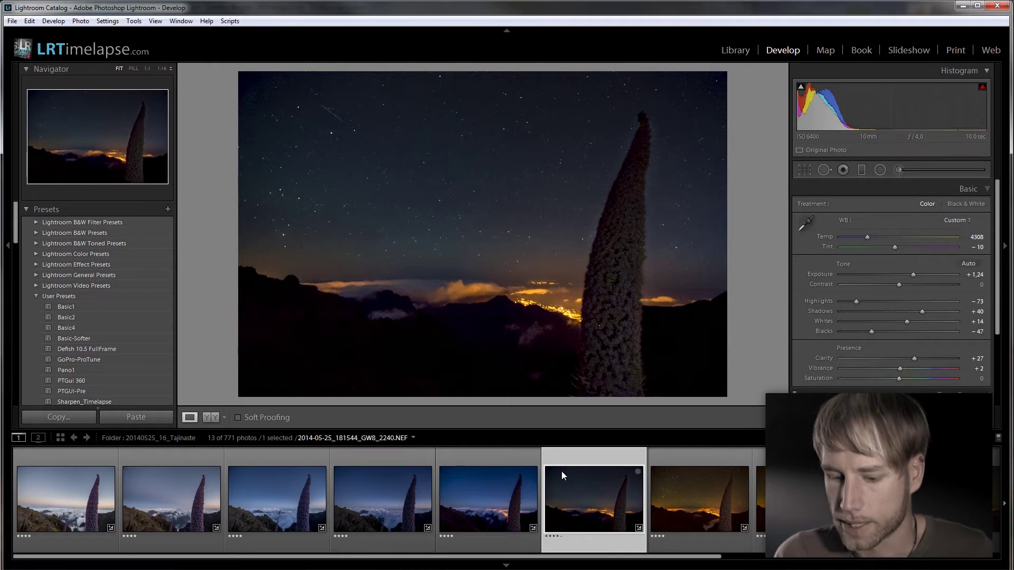
{"action": "left_click", "coordinate": [856, 170]}
{"action": "left_click", "coordinate": [861, 169]}
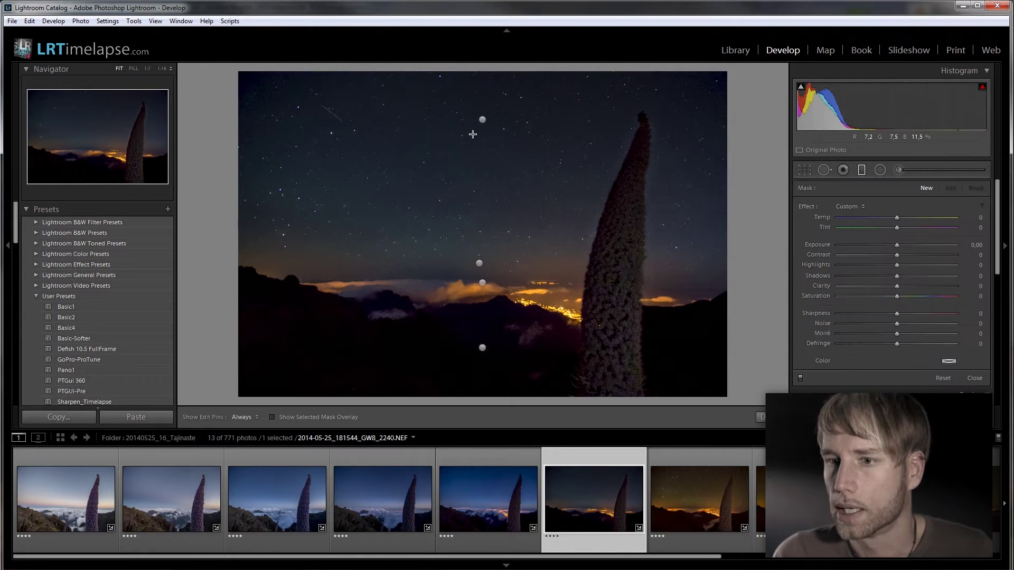
{"action": "left_click_drag", "start_coordinate": [477, 261], "coordinate": [480, 312]}
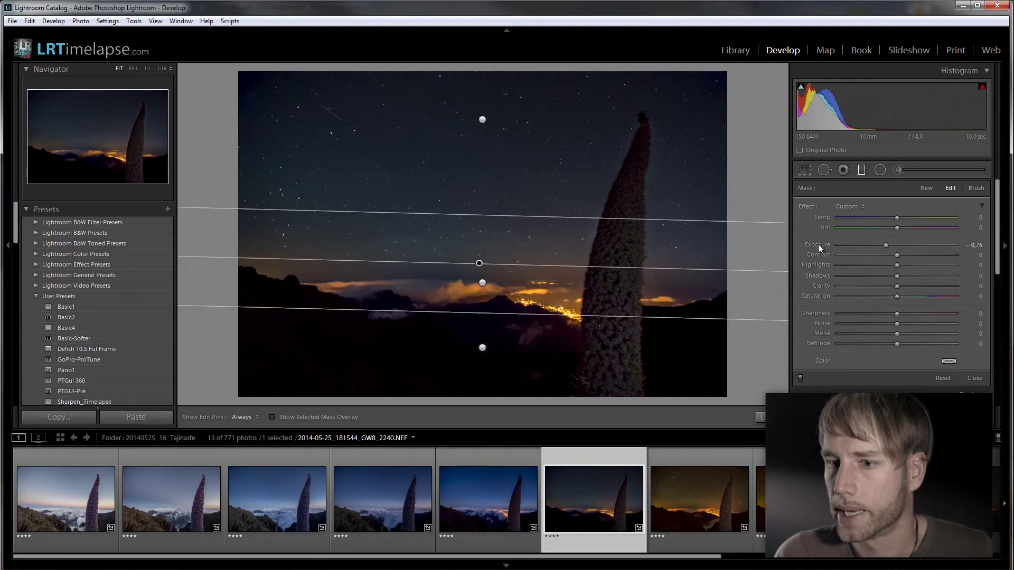
{"action": "double_click", "coordinate": [892, 243]}
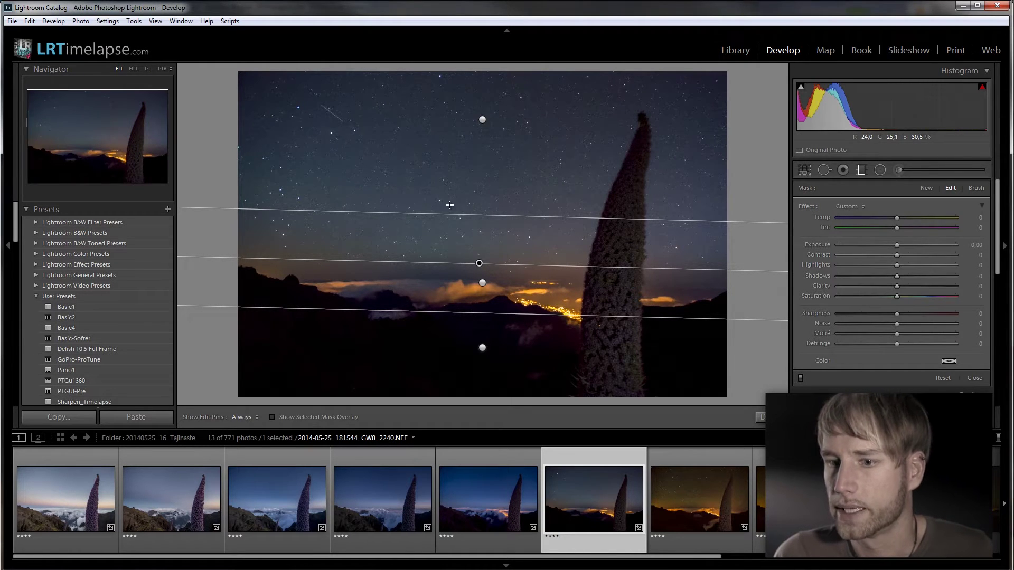
Step: Set the Exposure of the fifth keyframe's horizon graduated filter to -0.43 and compare the frame with the fourth keyframe
{"action": "left_click", "coordinate": [486, 508]}
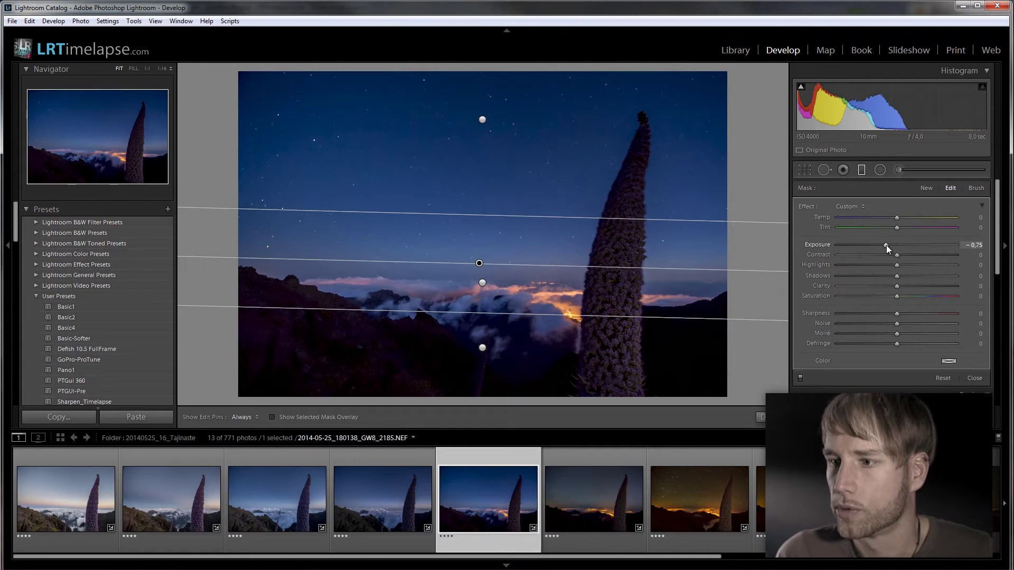
{"action": "left_click_drag", "start_coordinate": [886, 245], "coordinate": [889, 246]}
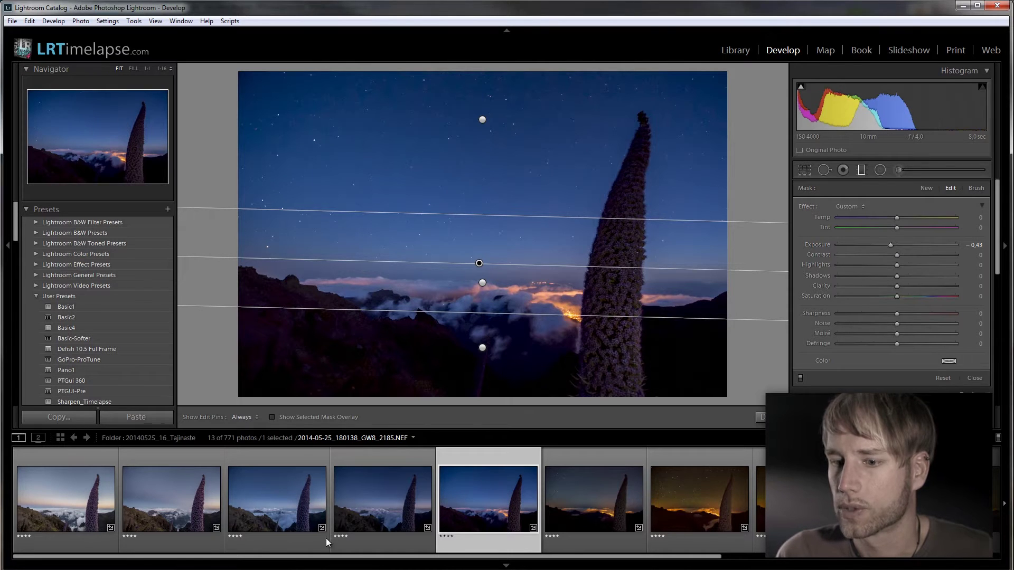
{"action": "left_click", "coordinate": [366, 512]}
{"action": "left_click", "coordinate": [464, 506]}
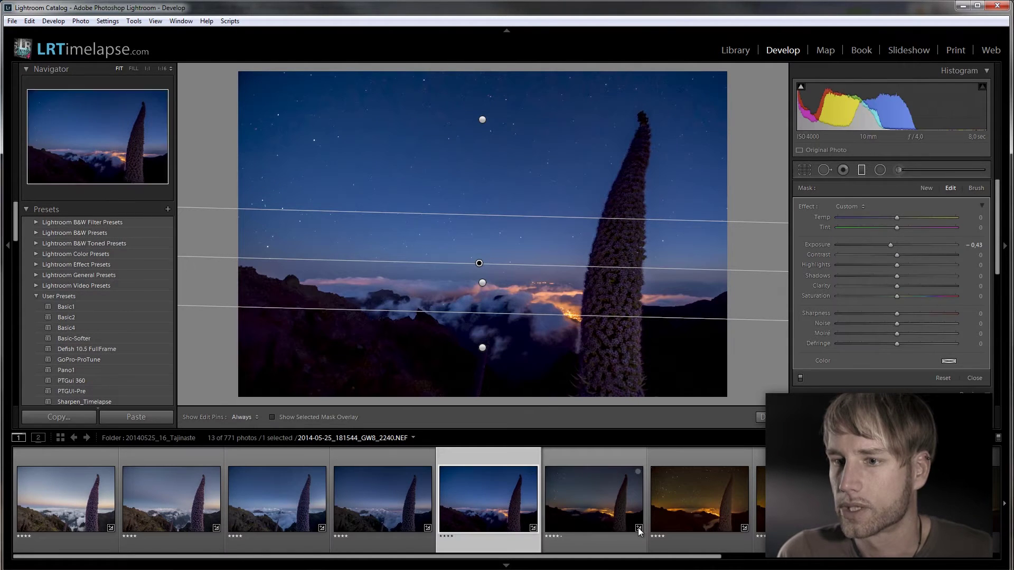
Step: Set the sixth keyframe's Blacks to -14 and synchronize its settings to the four following keyframes with the LRTimelapse Sync Keyframes script
{"action": "left_click", "coordinate": [579, 491]}
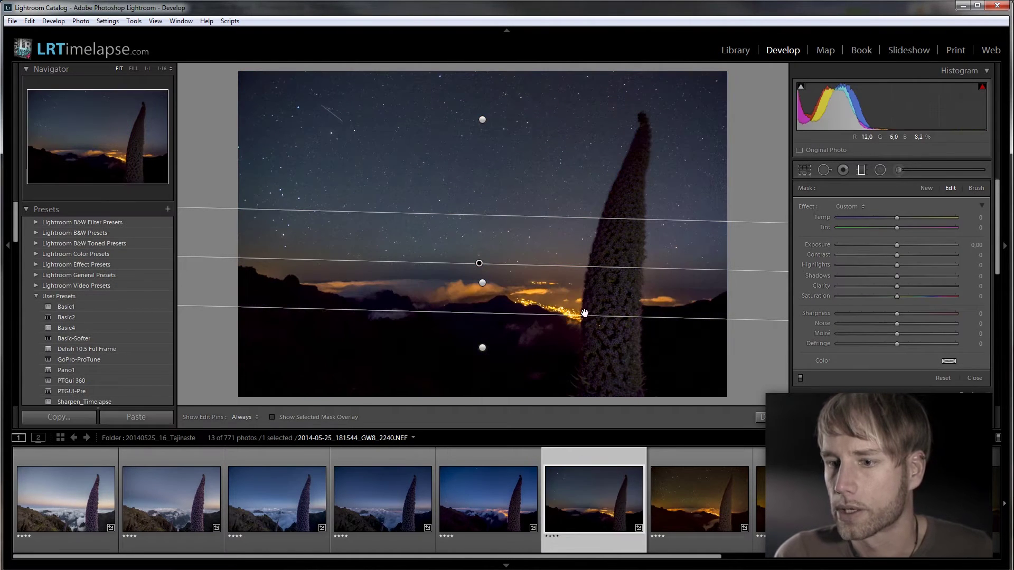
{"action": "left_click", "coordinate": [862, 170]}
{"action": "key", "text": "shift+Right"}
{"action": "key", "text": "shift+Right"}
{"action": "key", "text": "shift+Right"}
{"action": "key", "text": "shift+Right"}
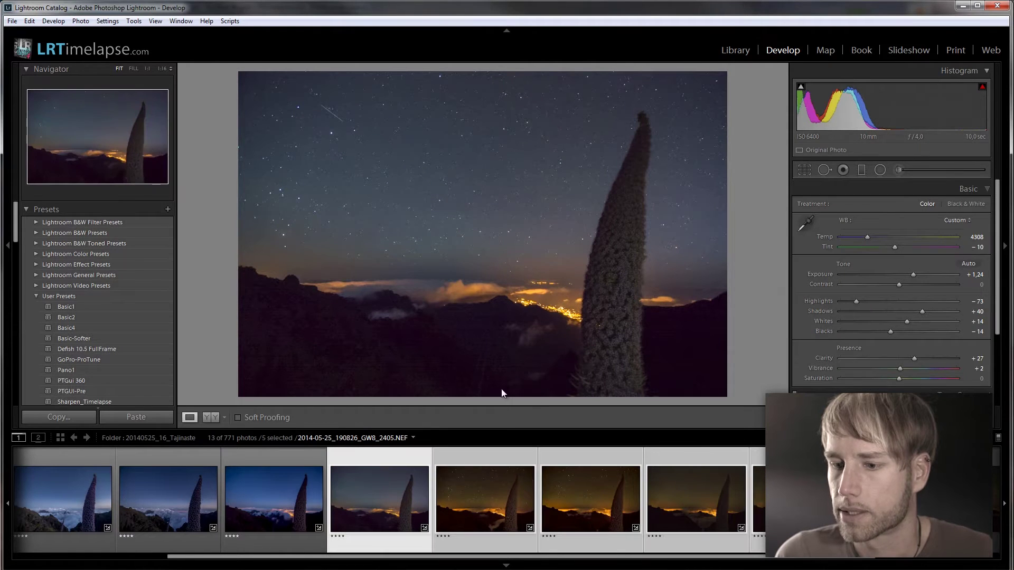
{"action": "left_click", "coordinate": [232, 22]}
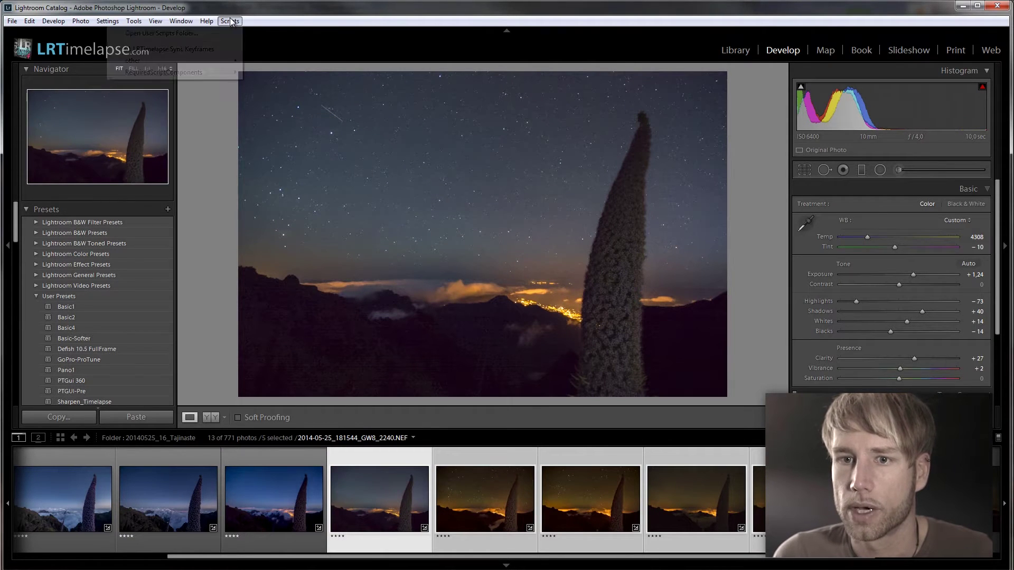
{"action": "left_click", "coordinate": [161, 49]}
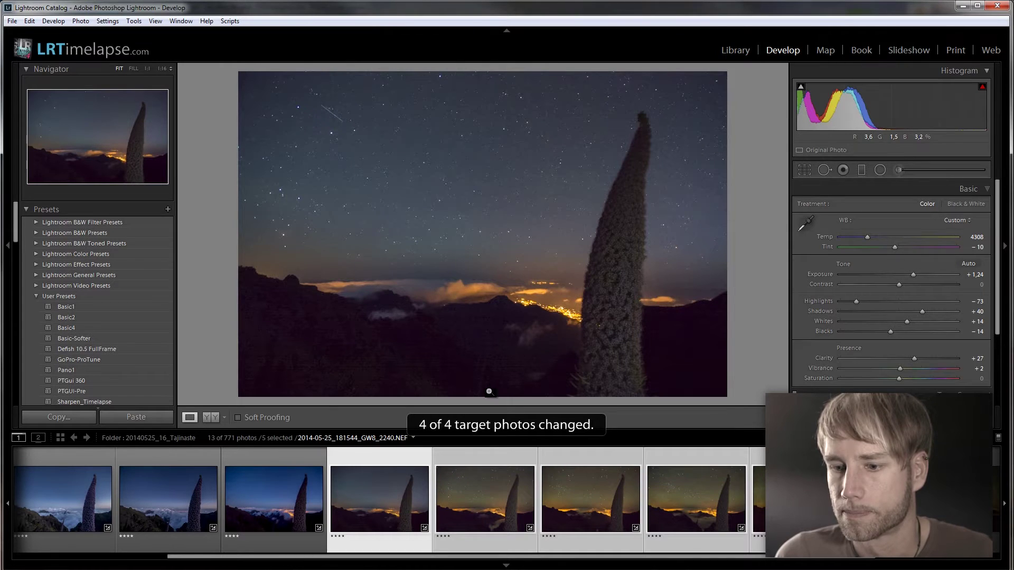
{"action": "left_click", "coordinate": [381, 461]}
Step: Adjust the seventh keyframe to Temp 3900, Tint +22 and Clarity +4
{"action": "left_click", "coordinate": [493, 499]}
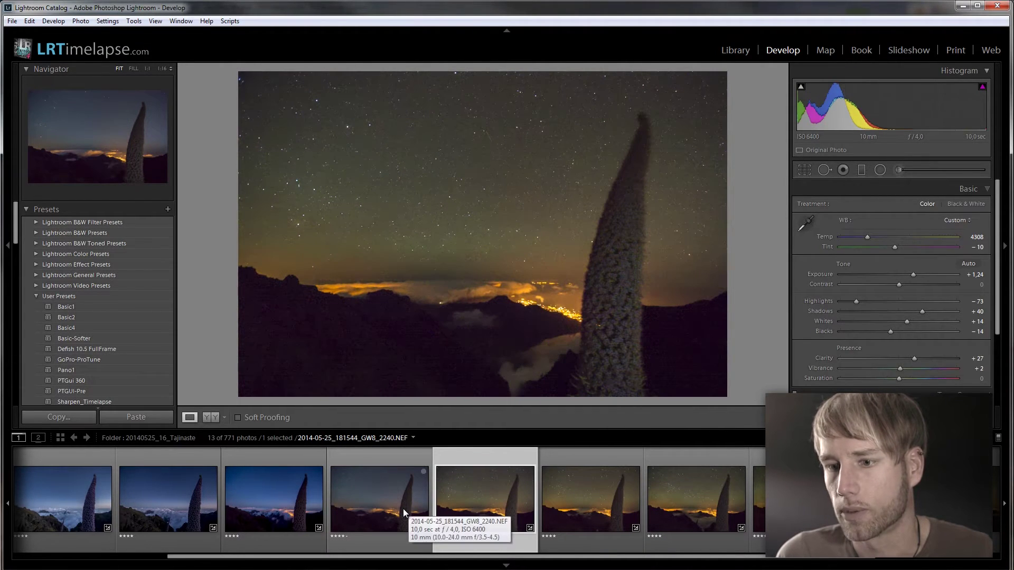
{"action": "left_click_drag", "start_coordinate": [895, 249], "coordinate": [912, 248]}
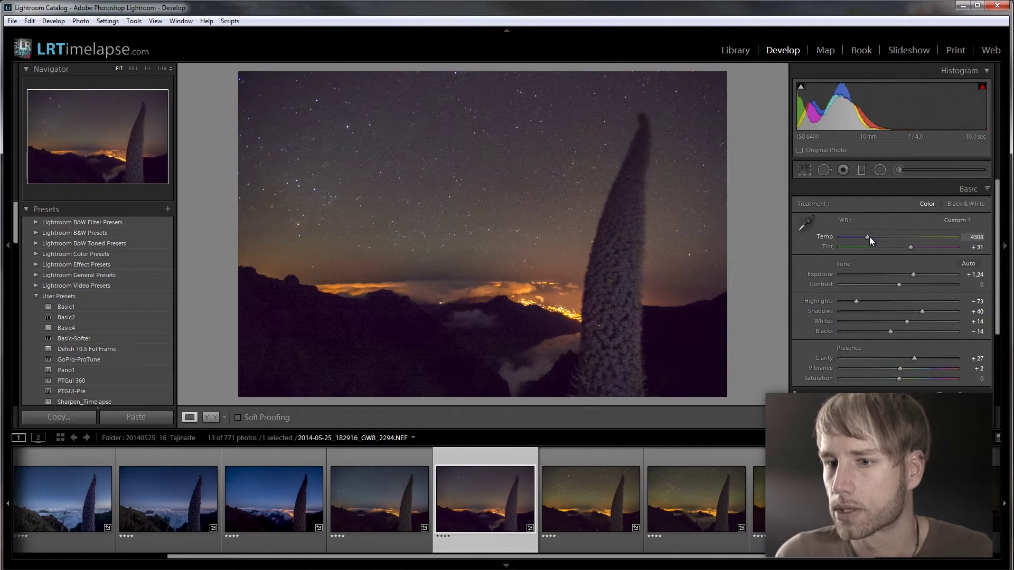
{"action": "mouse_move", "coordinate": [869, 236]}
{"action": "left_mouse_down"}
{"action": "mouse_move", "coordinate": [857, 240]}
{"action": "mouse_move", "coordinate": [878, 240]}
{"action": "mouse_move", "coordinate": [864, 240]}
{"action": "left_mouse_up"}
{"action": "key", "text": "ctrl+z"}
{"action": "key", "text": "ctrl+z"}
{"action": "key", "text": "ctrl+z"}
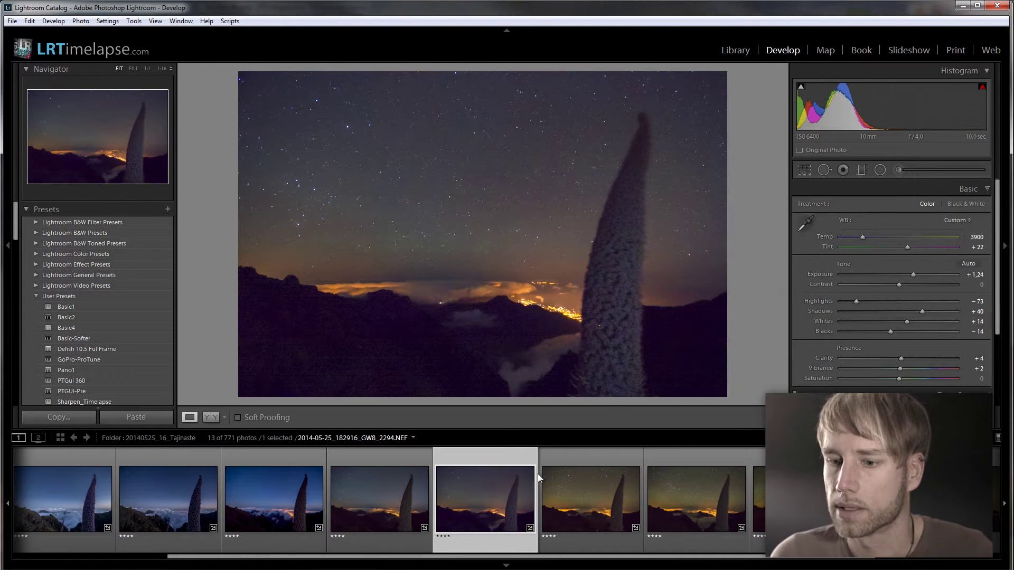
Step: Synchronize the seventh keyframe's settings to the four following keyframes with the LRTimelapse Sync Keyframes script
{"action": "scroll", "coordinate": [710, 515], "scroll_direction": "down", "scroll_amount": 1}
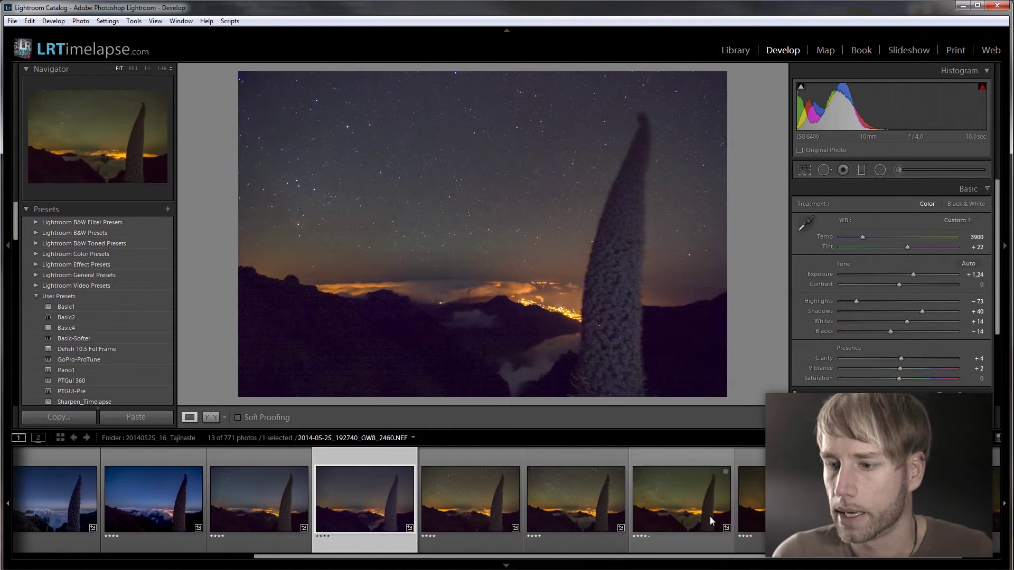
{"action": "left_click", "coordinate": [710, 516], "text": "shift"}
{"action": "left_click", "coordinate": [228, 21]}
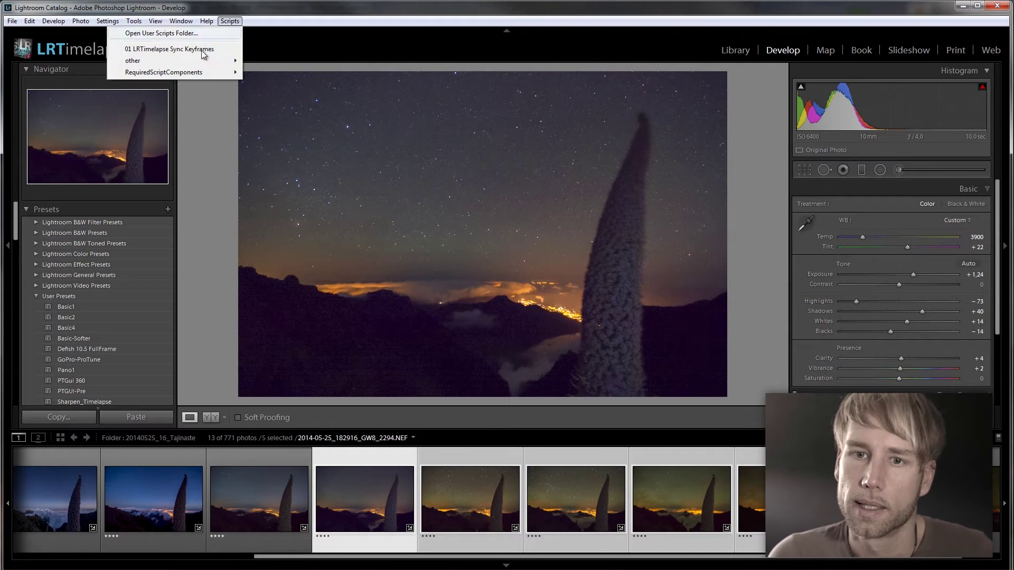
{"action": "left_click", "coordinate": [199, 48]}
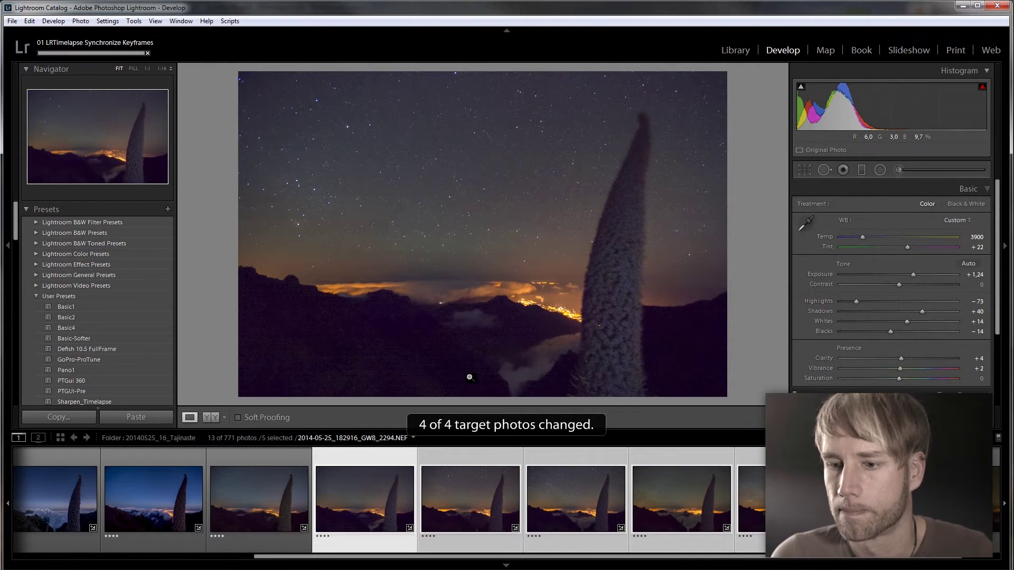
Step: Set the Blacks to -29 on the eighth keyframe and to -30 on the seventh keyframe
{"action": "left_click", "coordinate": [374, 456]}
{"action": "left_click", "coordinate": [480, 504]}
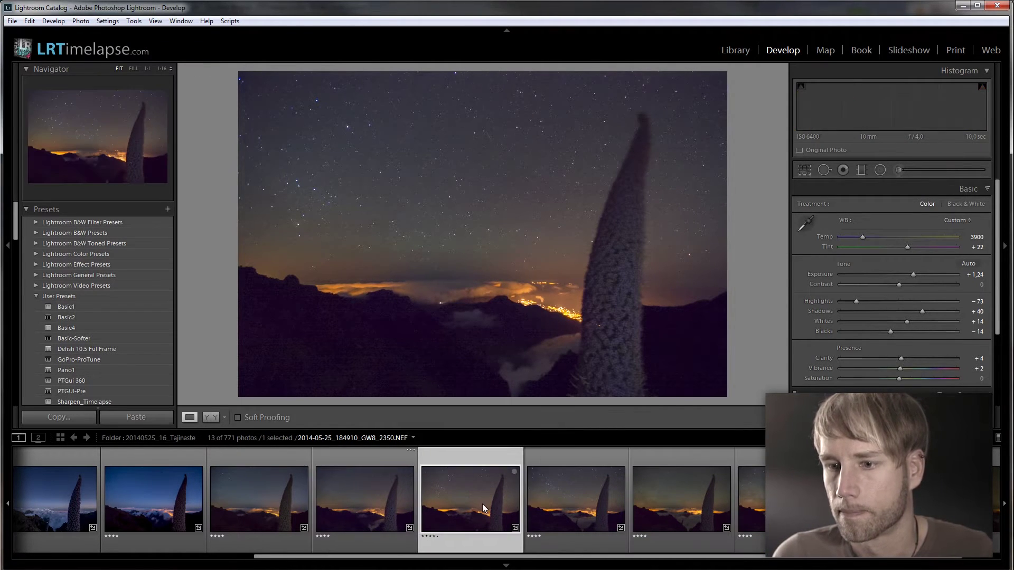
{"action": "left_click_drag", "start_coordinate": [887, 337], "coordinate": [879, 332]}
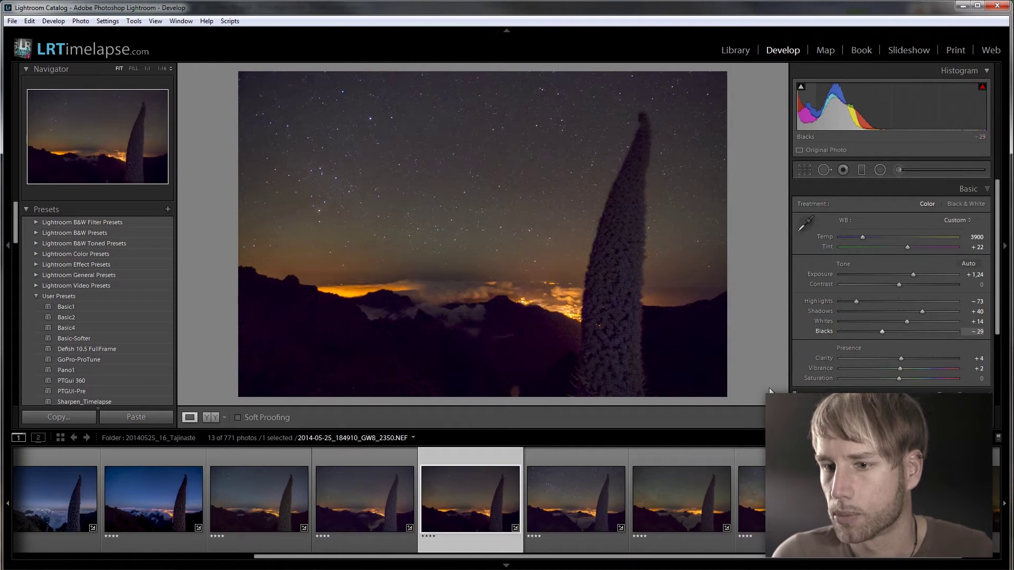
{"action": "left_click", "coordinate": [371, 496]}
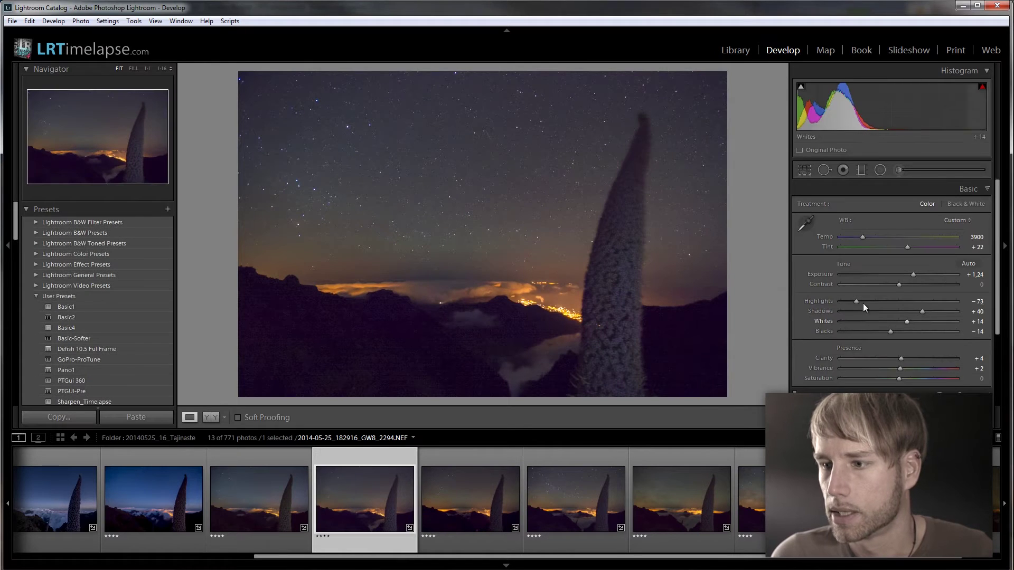
{"action": "left_click_drag", "start_coordinate": [885, 334], "coordinate": [879, 333]}
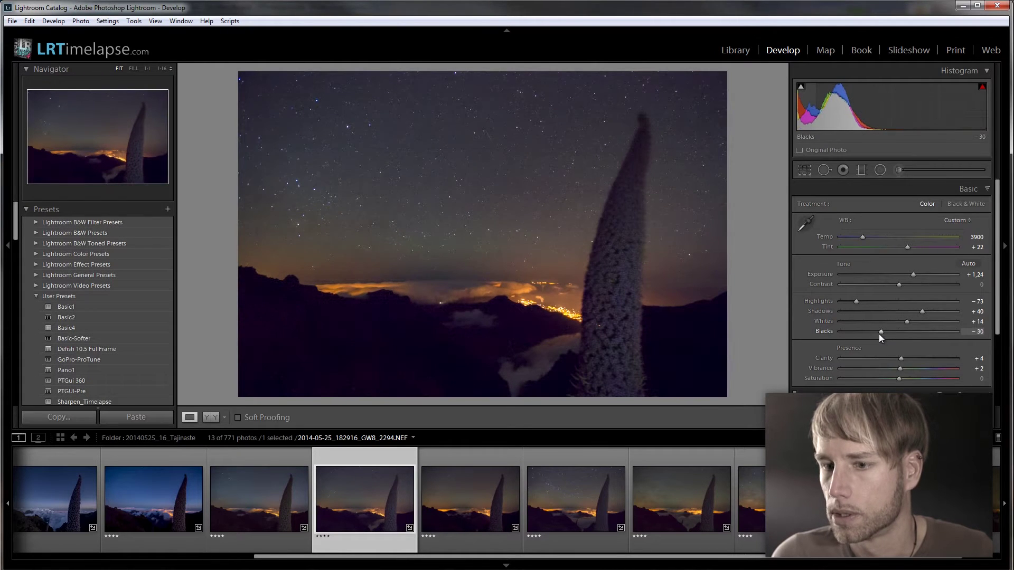
Step: Synchronize the eighth keyframe's settings to the three following keyframes with the LRTimelapse Sync Keyframes script
{"action": "left_click", "coordinate": [473, 501]}
{"action": "left_click", "coordinate": [750, 499], "text": "shift"}
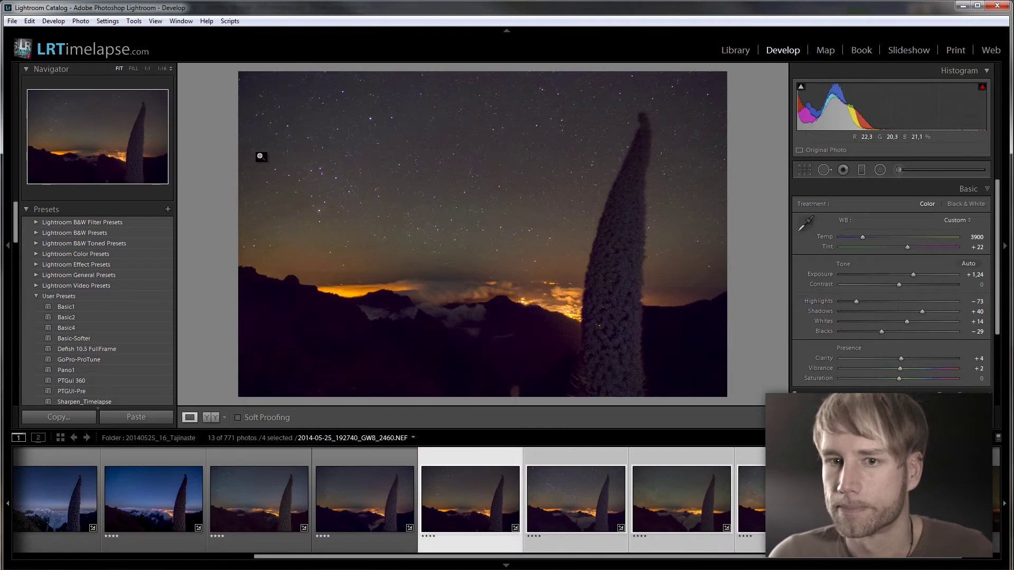
{"action": "left_click", "coordinate": [230, 21]}
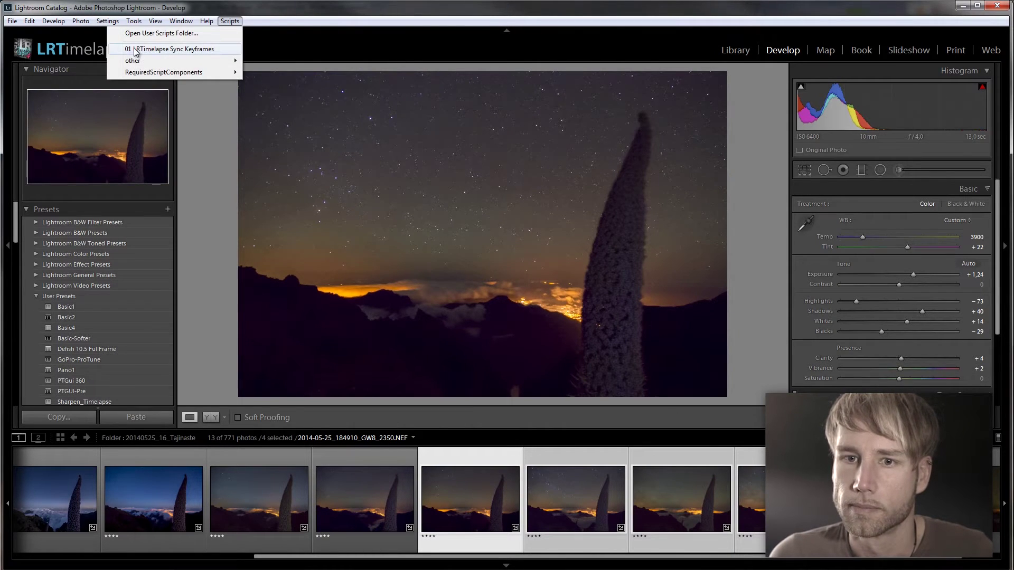
{"action": "left_click", "coordinate": [153, 50]}
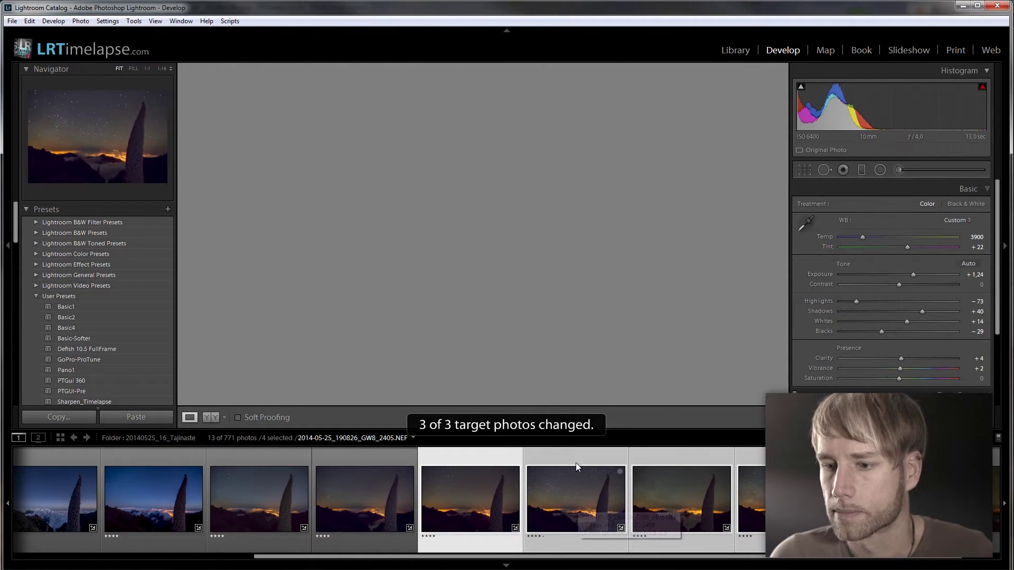
Step: Adjust the tenth keyframe's white balance to Temp 3855 and Tint +31
{"action": "left_click", "coordinate": [576, 460]}
{"action": "left_click", "coordinate": [695, 515]}
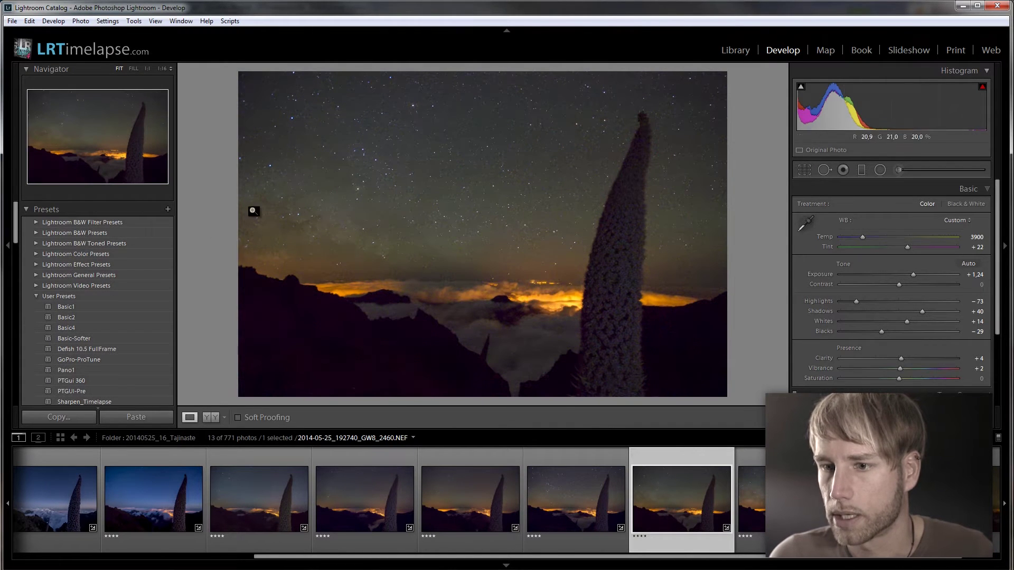
{"action": "left_click", "coordinate": [911, 247]}
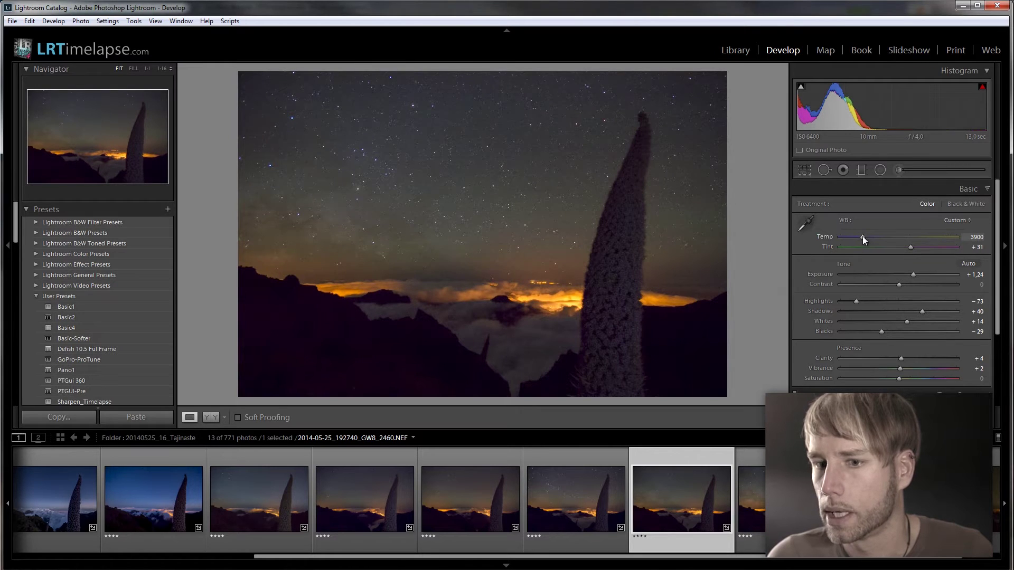
{"action": "left_click_drag", "start_coordinate": [863, 236], "coordinate": [862, 237]}
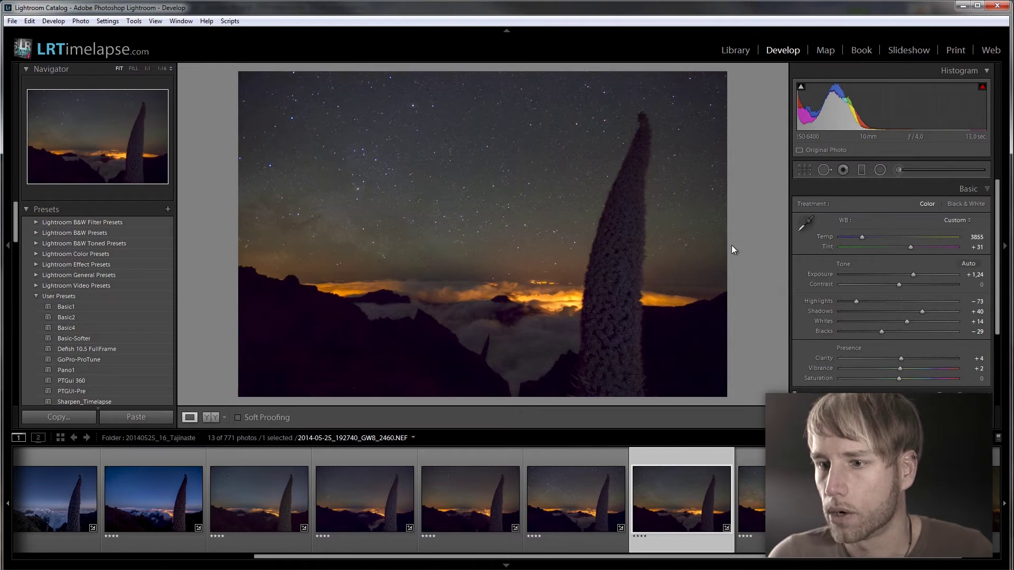
Step: Add a radial filter to the tenth keyframe, flattened and tilted along the Milky Way just above the mountain ridge
{"action": "left_click", "coordinate": [880, 171]}
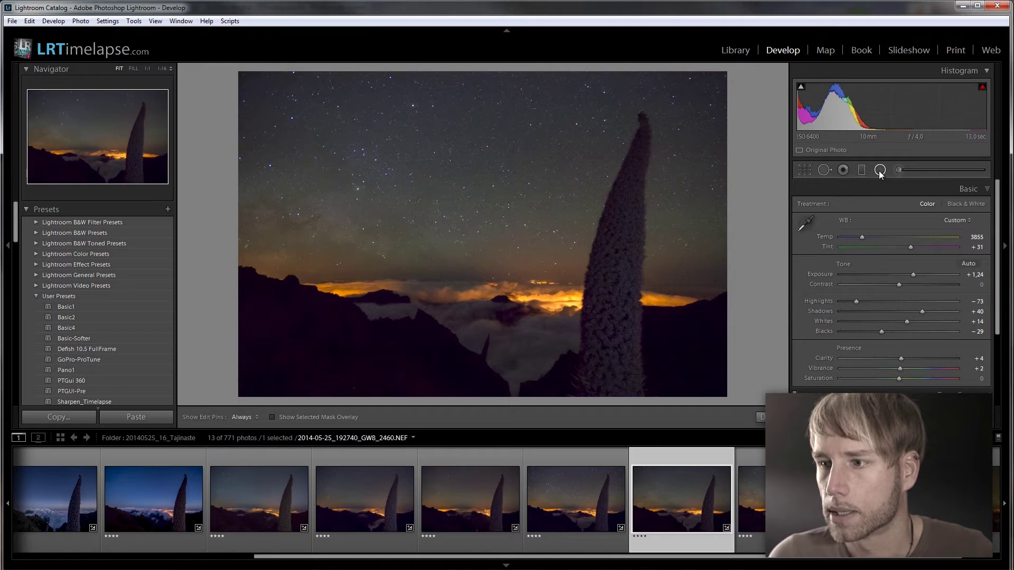
{"action": "left_click", "coordinate": [360, 233]}
{"action": "left_click_drag", "start_coordinate": [360, 136], "coordinate": [359, 182]}
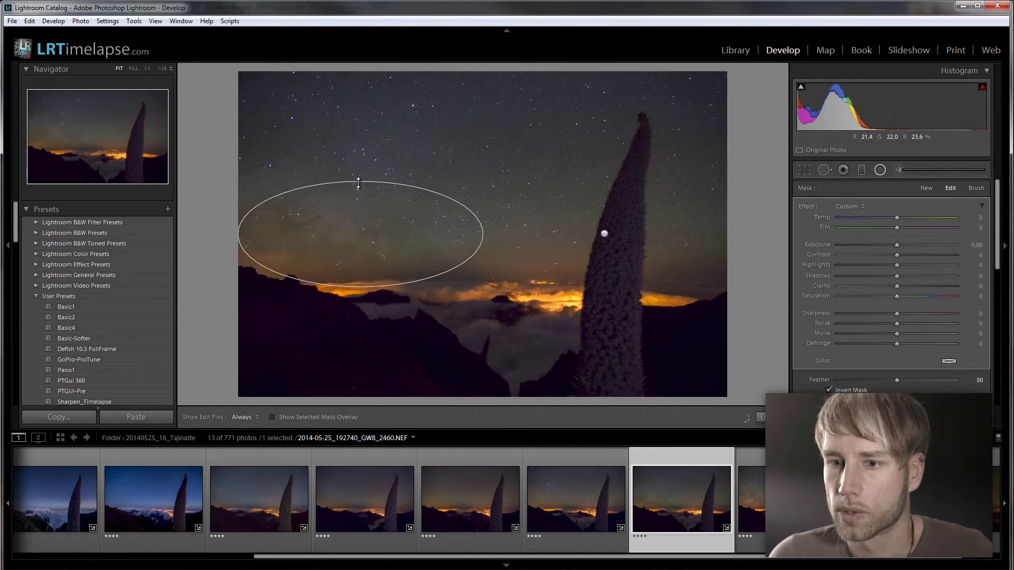
{"action": "left_click_drag", "start_coordinate": [494, 235], "coordinate": [480, 291]}
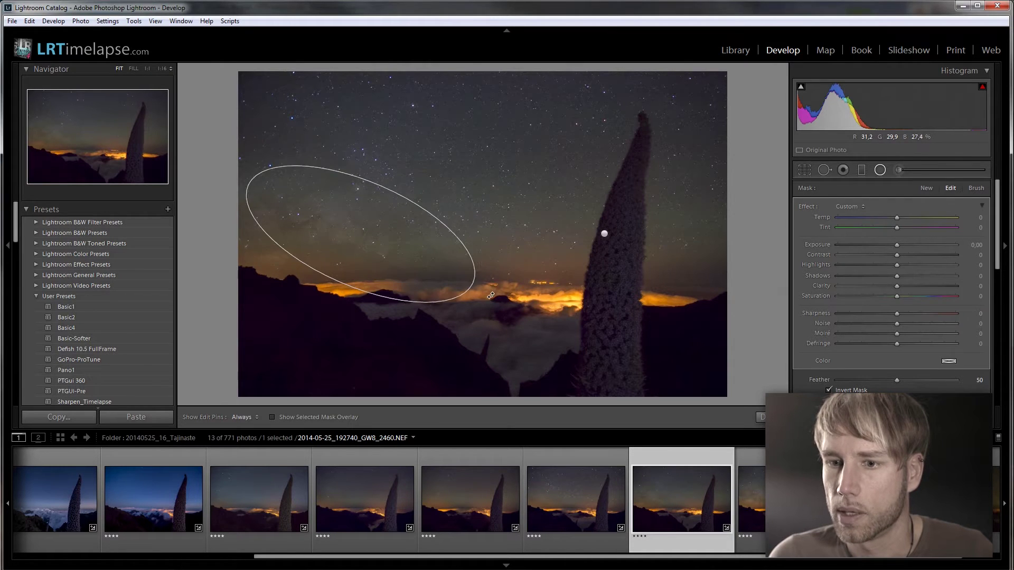
{"action": "left_click_drag", "start_coordinate": [357, 233], "coordinate": [318, 243]}
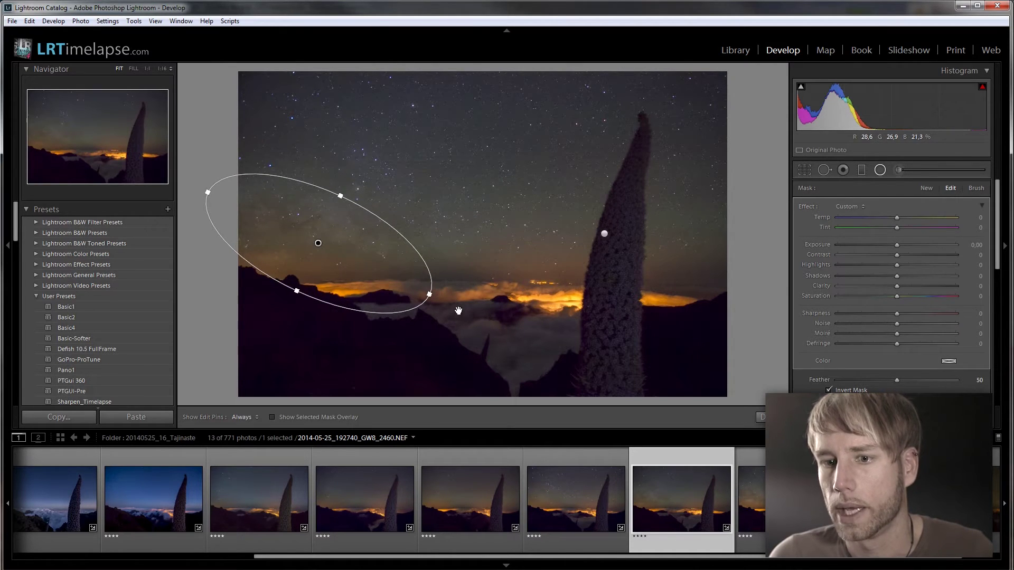
Step: Set the Milky Way radial filter to Contrast 50, Exposure 0.43 and Clarity 16
{"action": "left_click", "coordinate": [926, 254]}
{"action": "left_click_drag", "start_coordinate": [898, 245], "coordinate": [903, 246]}
{"action": "mouse_move", "coordinate": [905, 285]}
{"action": "left_mouse_down"}
{"action": "mouse_move", "coordinate": [921, 287]}
{"action": "mouse_move", "coordinate": [906, 284]}
{"action": "left_mouse_up"}
Step: Enlarge the tenth keyframe's radial filter, tilt it more steeply and shift it slightly to fit the Milky Way
{"action": "left_click_drag", "start_coordinate": [340, 196], "coordinate": [352, 180]}
{"action": "left_click_drag", "start_coordinate": [203, 188], "coordinate": [192, 186]}
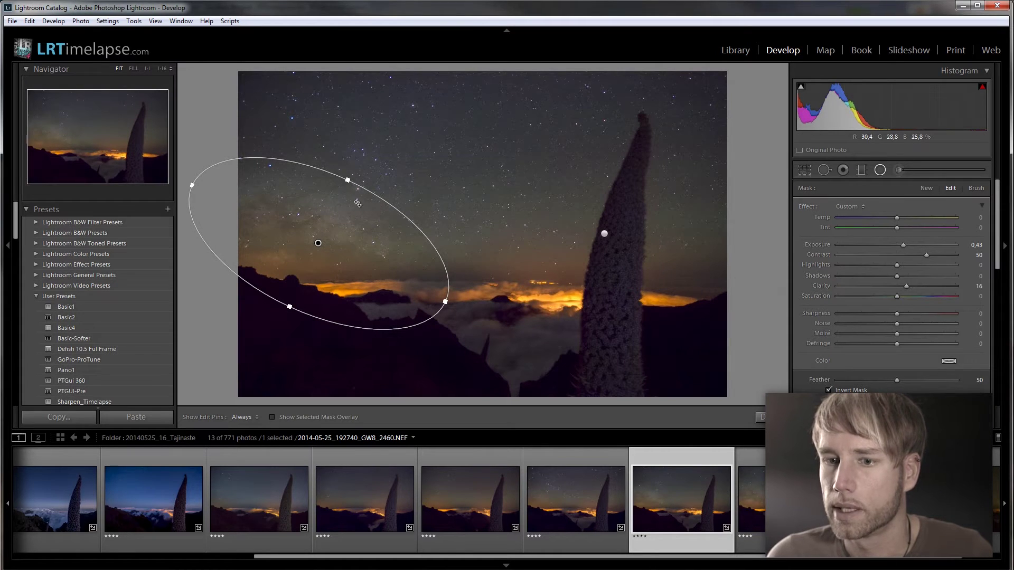
{"action": "left_click_drag", "start_coordinate": [169, 148], "coordinate": [203, 162]}
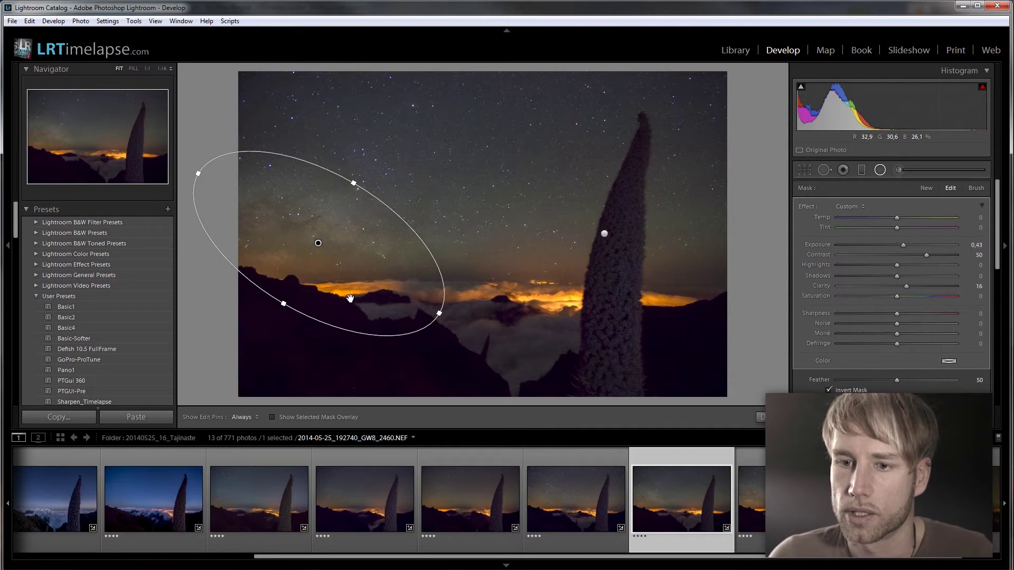
{"action": "left_click_drag", "start_coordinate": [318, 244], "coordinate": [326, 248]}
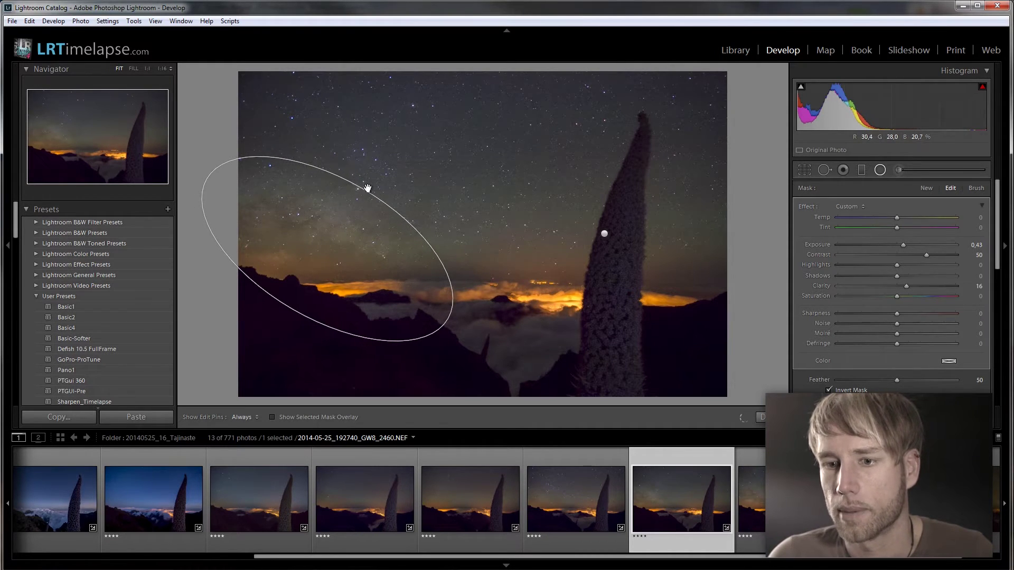
Step: Synchronize the tenth keyframe's settings to the last three keyframes with the LRTimelapse Sync Keyframes script
{"action": "key", "text": "shift+Right"}
{"action": "key", "text": "shift+Right"}
{"action": "key", "text": "shift+Right"}
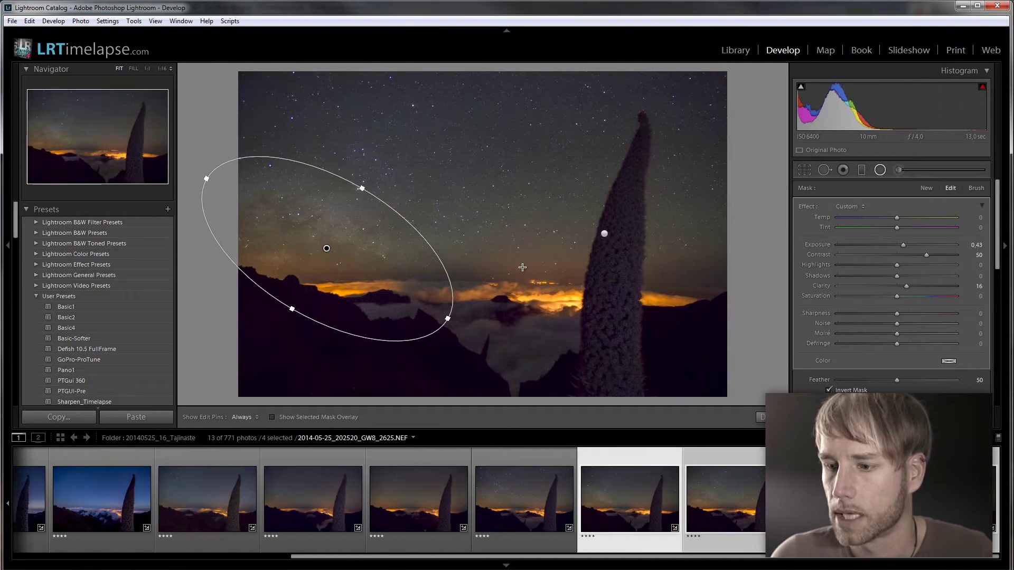
{"action": "left_click", "coordinate": [231, 21]}
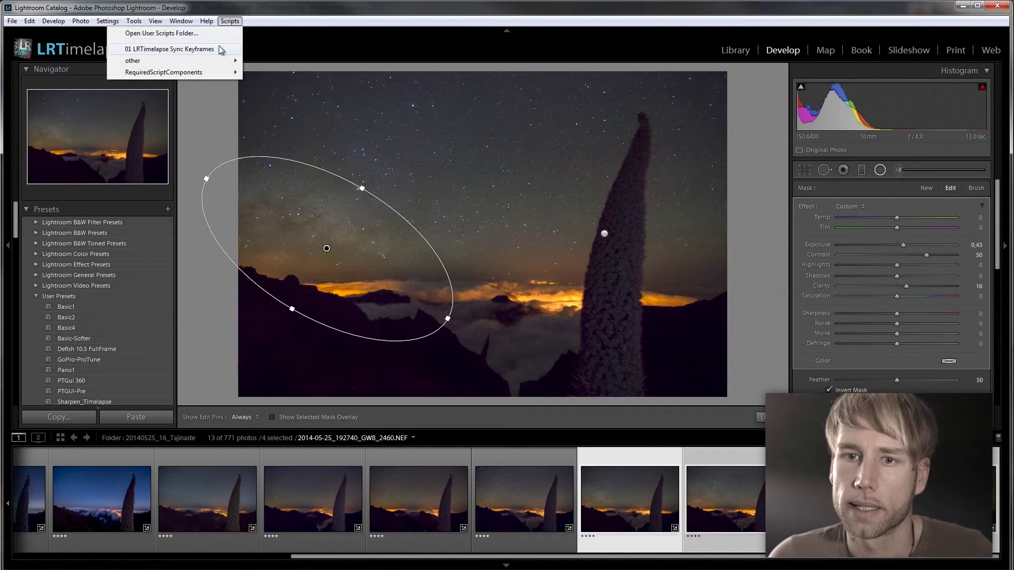
{"action": "left_click", "coordinate": [173, 49]}
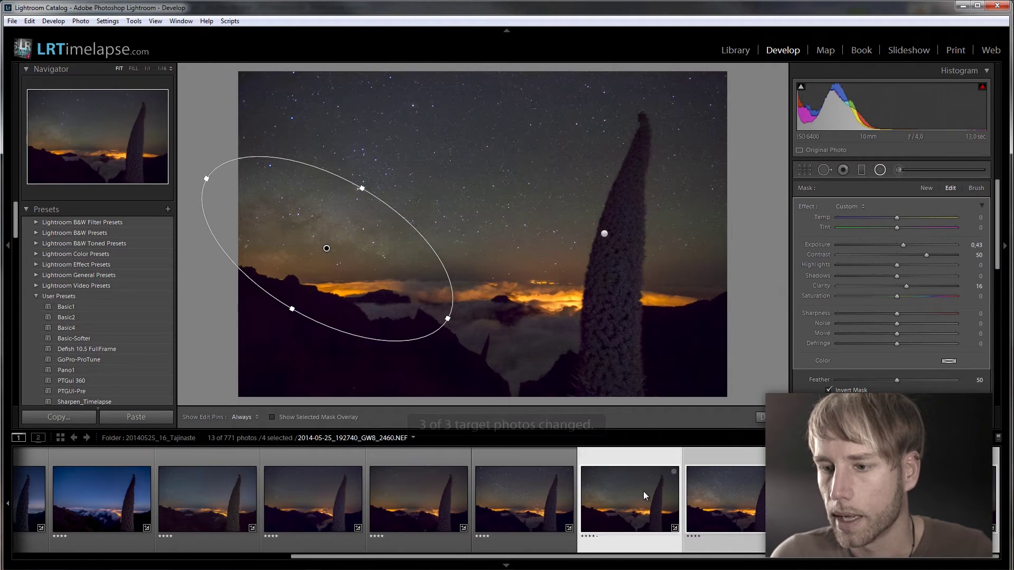
Step: Rotate the eleventh keyframe's radial filter more steeply and move it slightly up to follow the Milky Way
{"action": "left_click", "coordinate": [726, 458]}
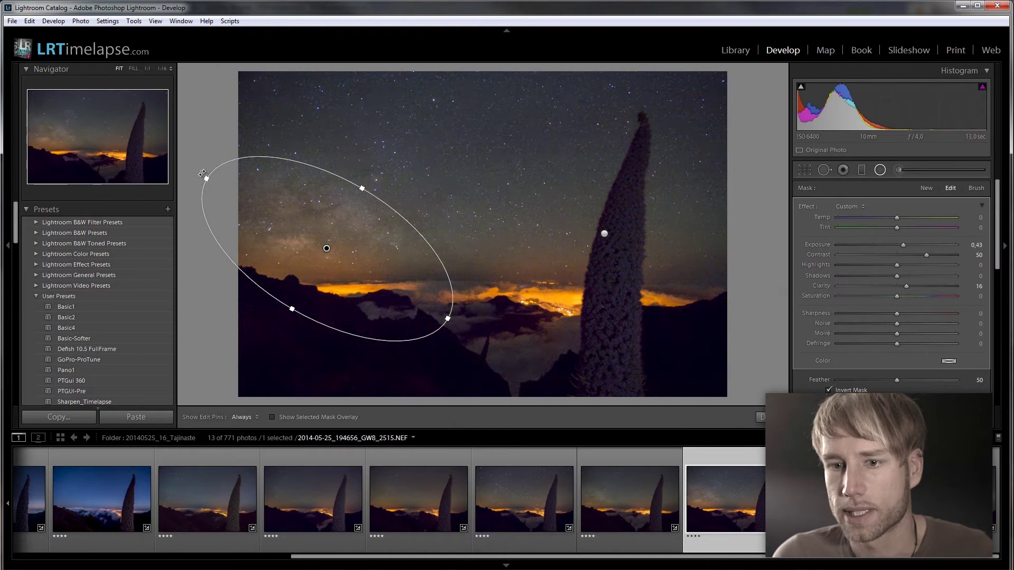
{"action": "left_click_drag", "start_coordinate": [202, 173], "coordinate": [212, 157]}
{"action": "left_click_drag", "start_coordinate": [328, 246], "coordinate": [323, 239]}
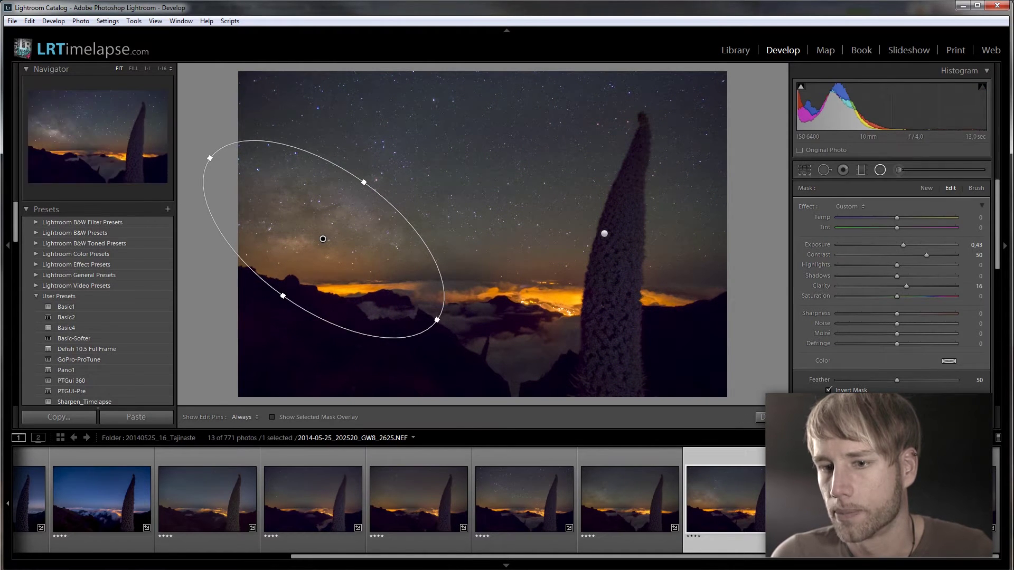
Step: Move the radial filter up onto the Milky Way in the twelfth and thirteenth keyframes, tilting it more steeply in the thirteenth
{"action": "key", "text": "Right"}
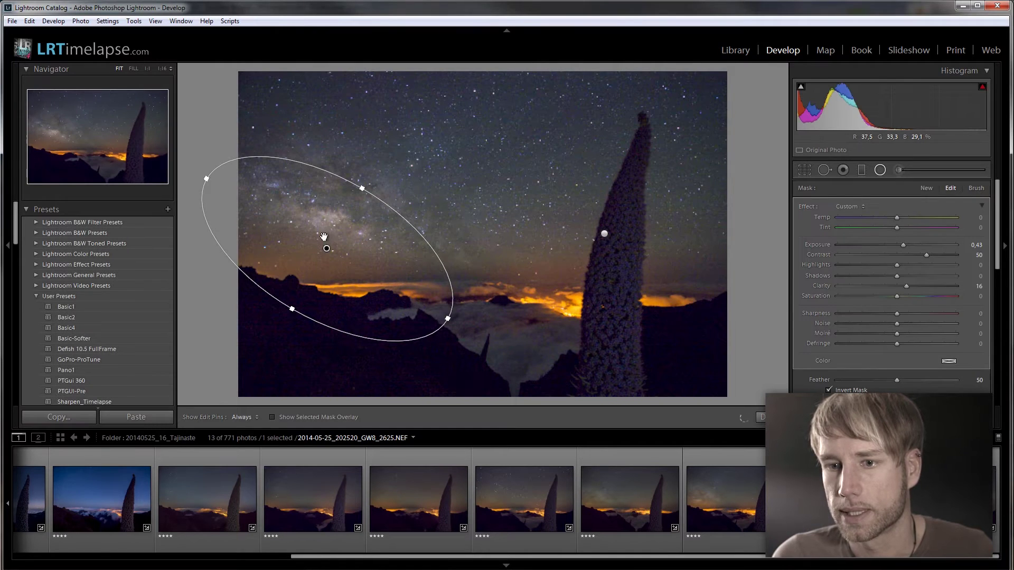
{"action": "left_click_drag", "start_coordinate": [326, 246], "coordinate": [340, 207]}
{"action": "key", "text": "Right"}
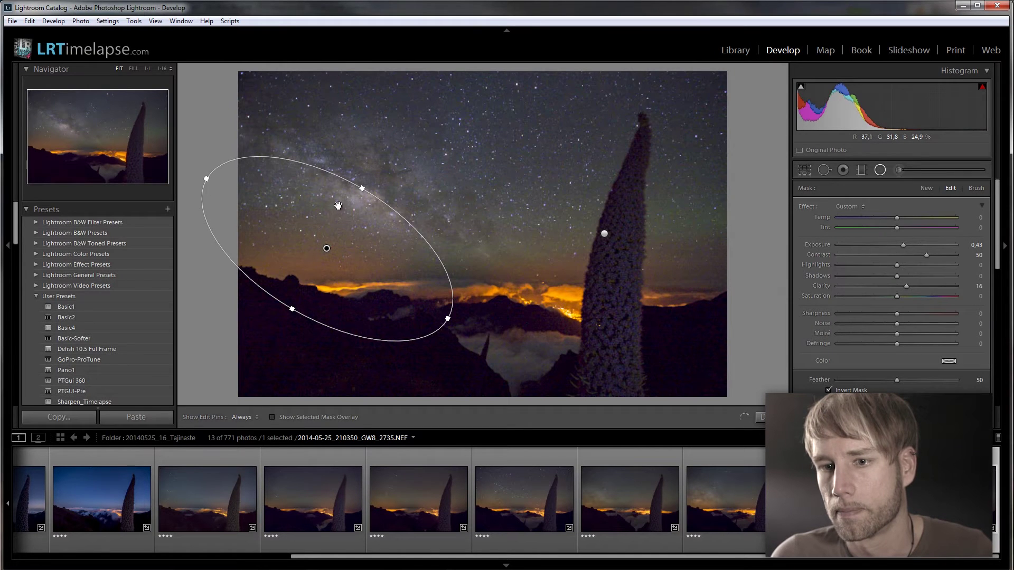
{"action": "left_click_drag", "start_coordinate": [326, 248], "coordinate": [351, 174]}
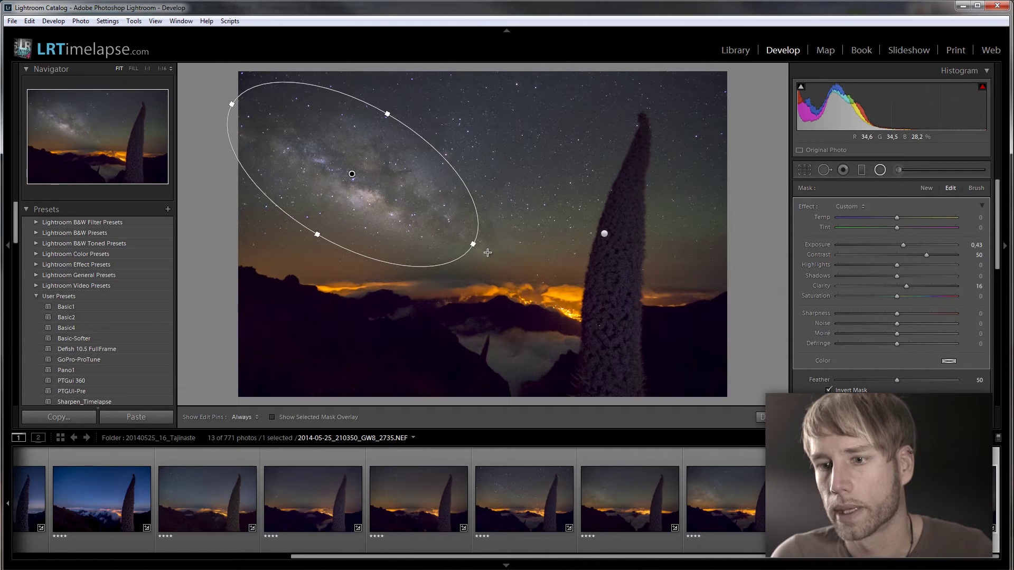
{"action": "left_click_drag", "start_coordinate": [481, 247], "coordinate": [473, 265]}
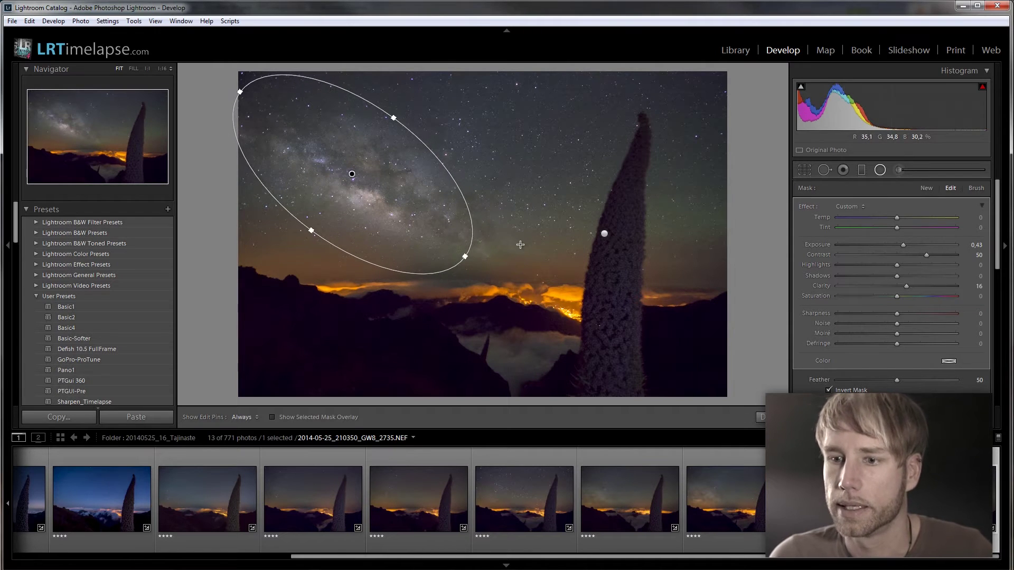
Step: Select all thirteen keyframes in the Library grid and save their metadata to the files
{"action": "left_click", "coordinate": [695, 461]}
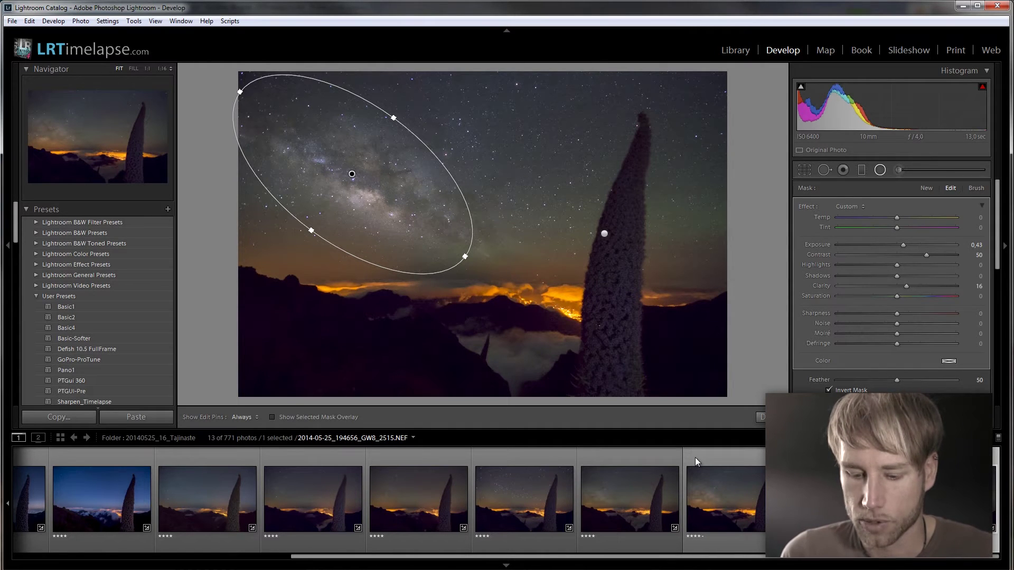
{"action": "key", "text": "g"}
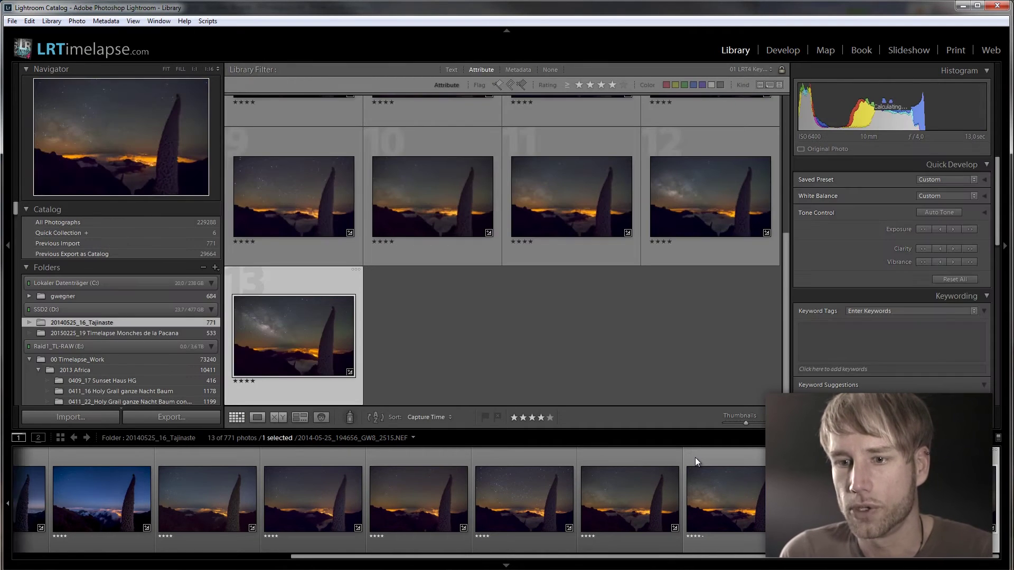
{"action": "key", "text": "ctrl+a"}
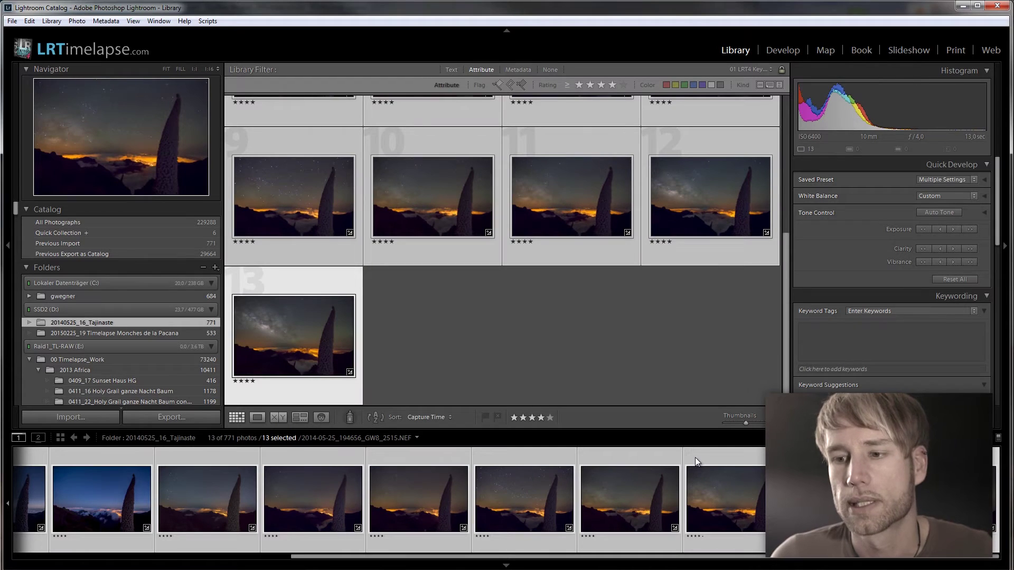
{"action": "left_click", "coordinate": [107, 22]}
{"action": "left_click", "coordinate": [76, 210]}
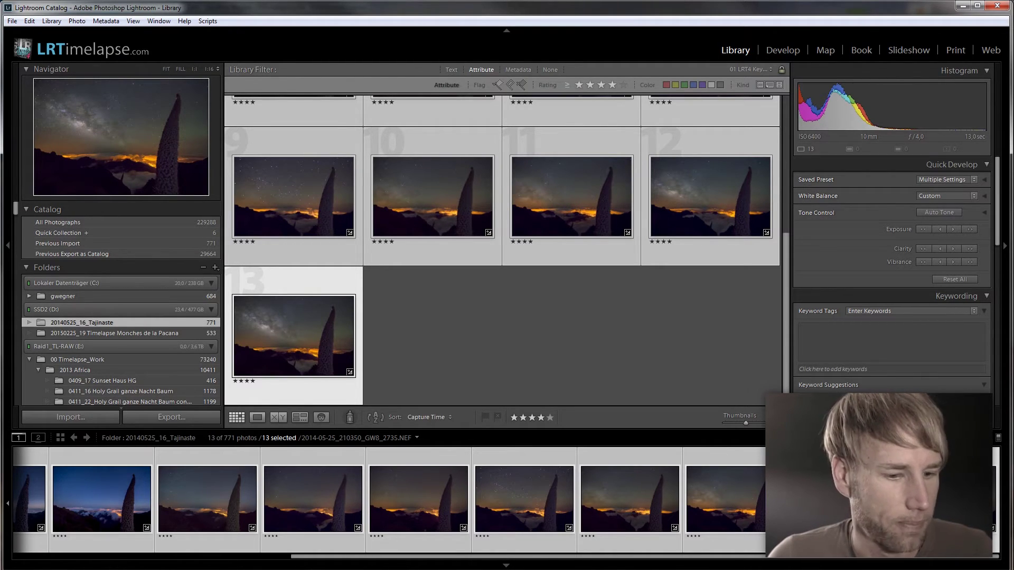
Step: Switch to LRTimelapse, reload the Tajinaste sequence's XMP metadata and create the Auto Transition between the keyframes
{"action": "key", "text": "alt+Tab"}
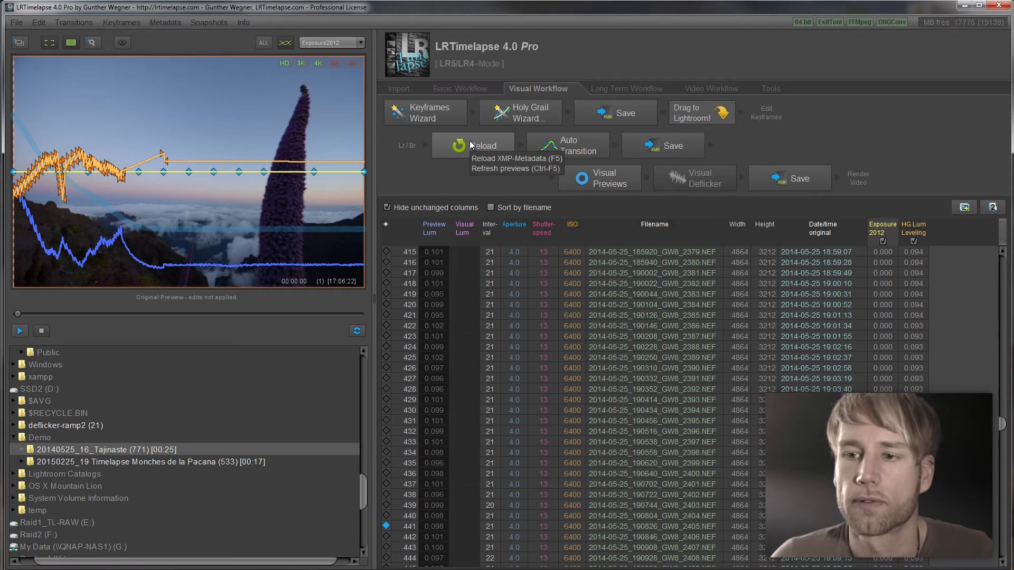
{"action": "left_click", "coordinate": [493, 140]}
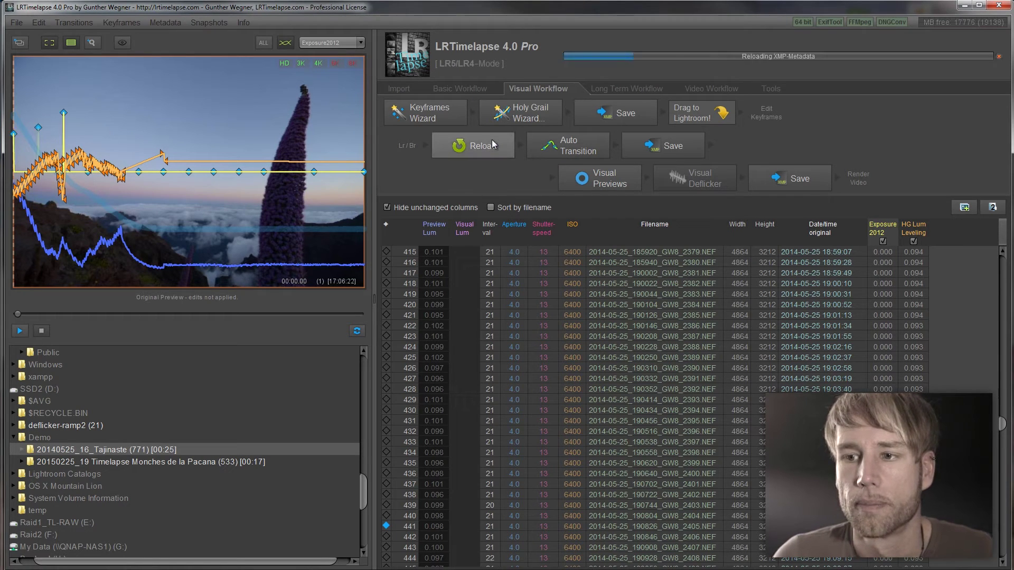
{"action": "left_click", "coordinate": [565, 141]}
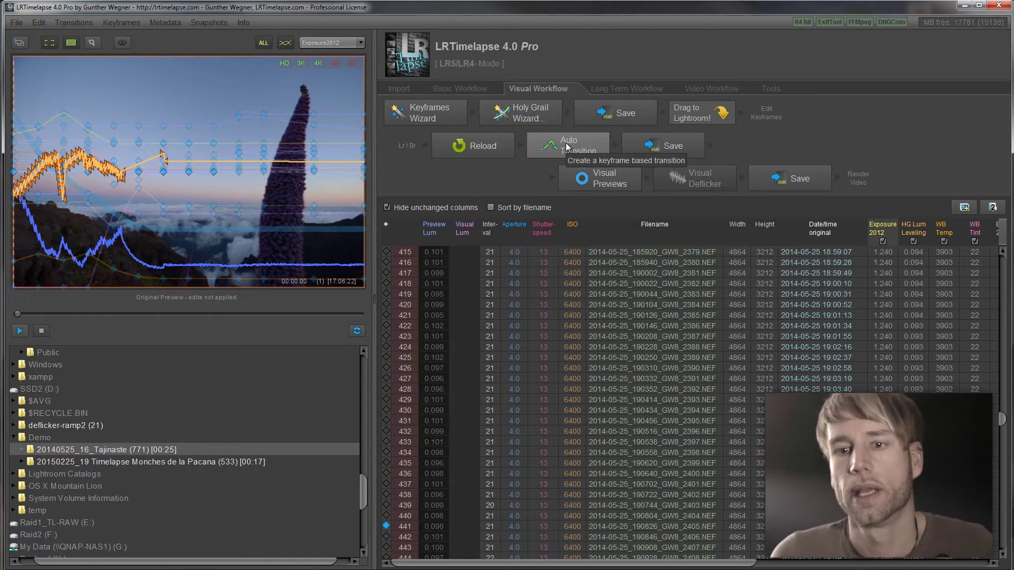
Step: Examine the transition curves of all edited parameters over the preview and return to the Exposure2012 curve alone
{"action": "left_click", "coordinate": [284, 45]}
{"action": "left_click", "coordinate": [265, 44]}
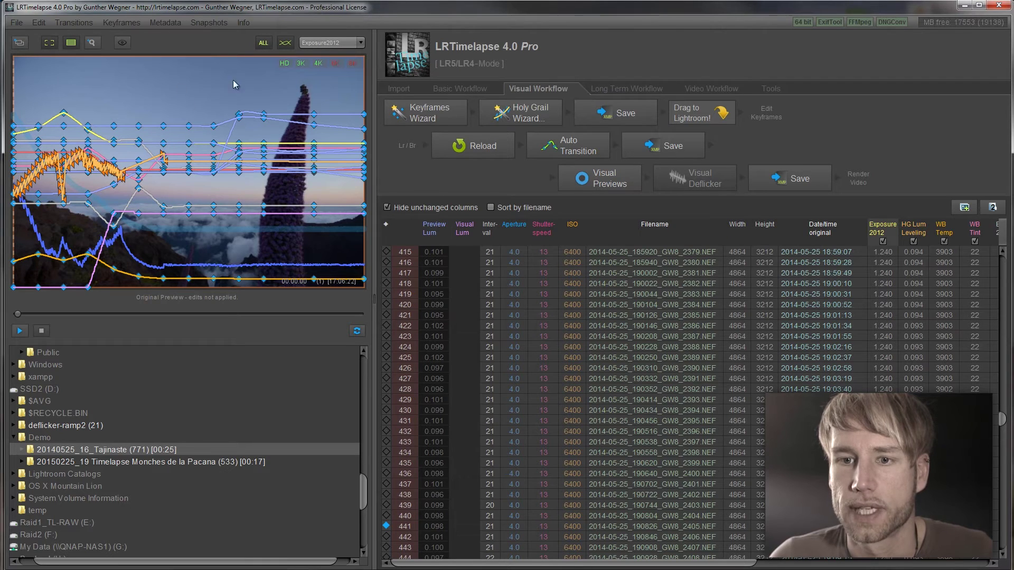
{"action": "left_click", "coordinate": [262, 47]}
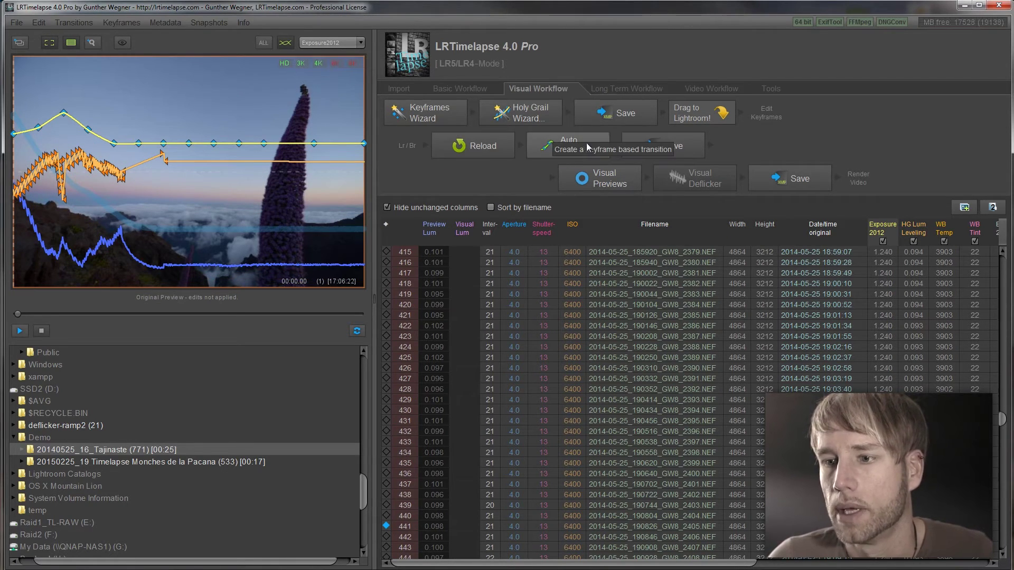
Step: Save the keyframe transitions to the metadata and generate the Visual Previews for the Tajinaste sequence
{"action": "left_click", "coordinate": [663, 146]}
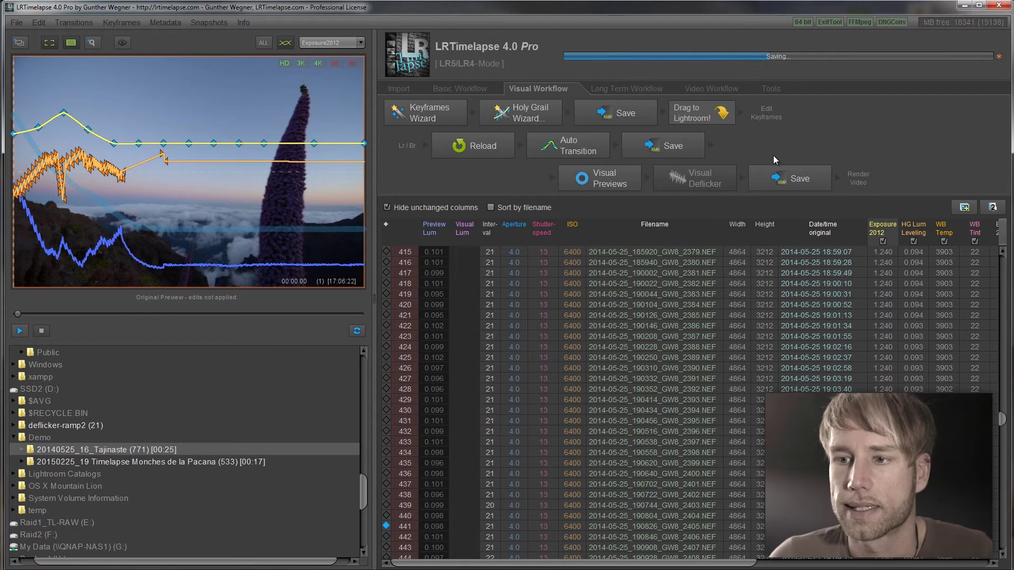
{"action": "left_click", "coordinate": [603, 172]}
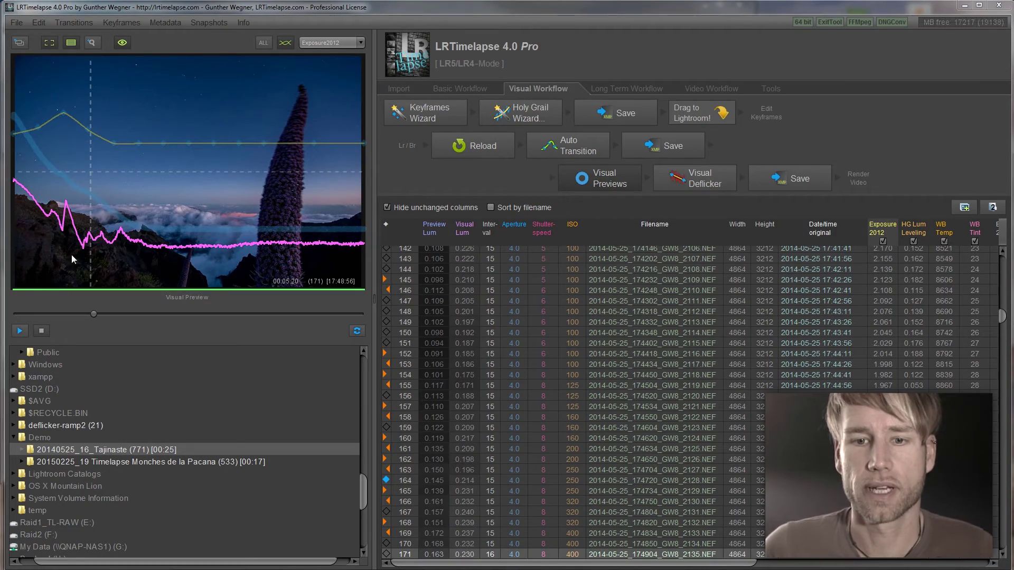
Step: Scrub back to the start of the sequence and play the visual previews to check the day-to-night transition for flicker
{"action": "mouse_move", "coordinate": [93, 314]}
{"action": "left_mouse_down"}
{"action": "mouse_move", "coordinate": [45, 312]}
{"action": "mouse_move", "coordinate": [68, 309]}
{"action": "left_mouse_up"}
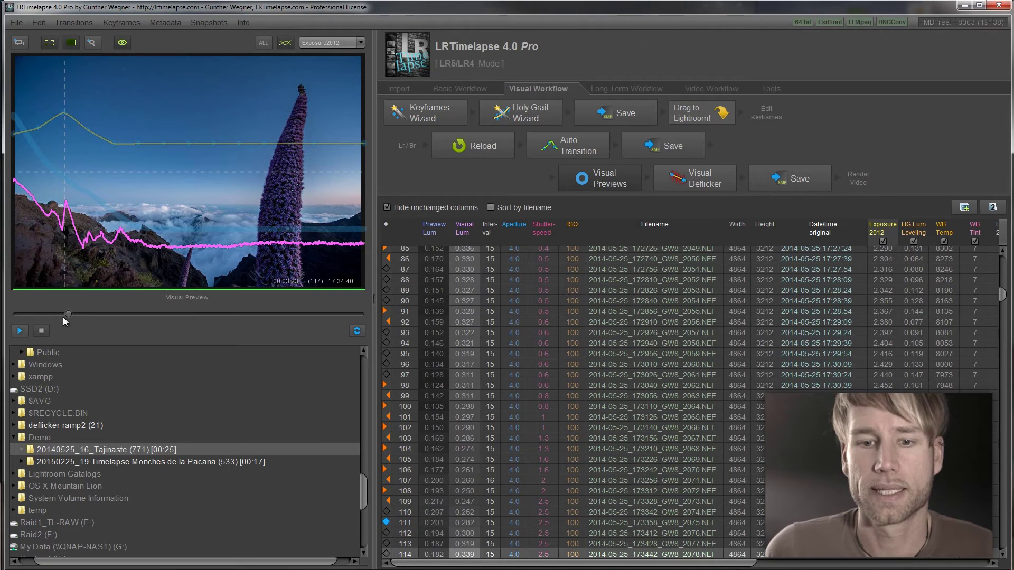
{"action": "left_click_drag", "start_coordinate": [67, 313], "coordinate": [21, 313]}
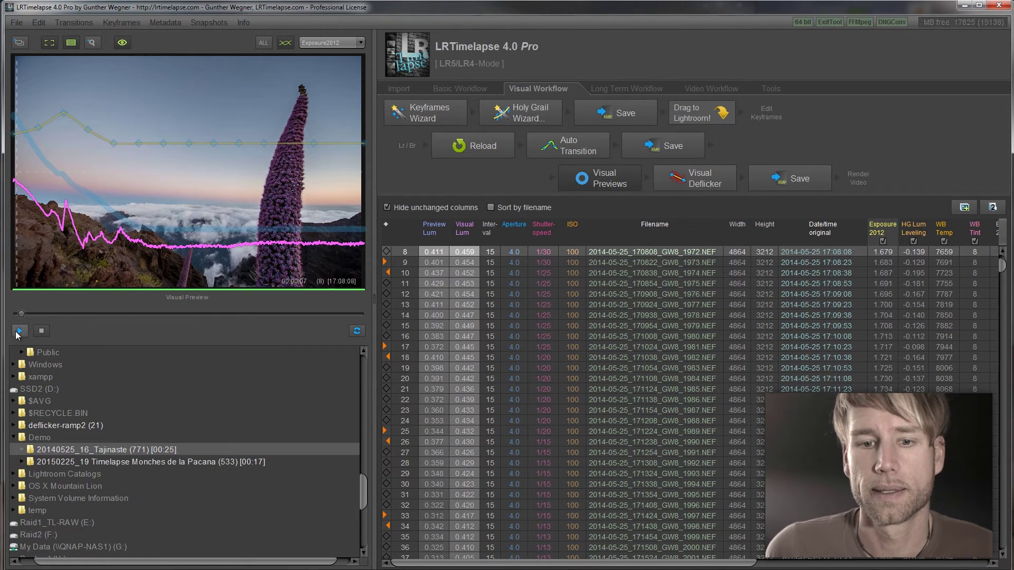
{"action": "left_click", "coordinate": [17, 331]}
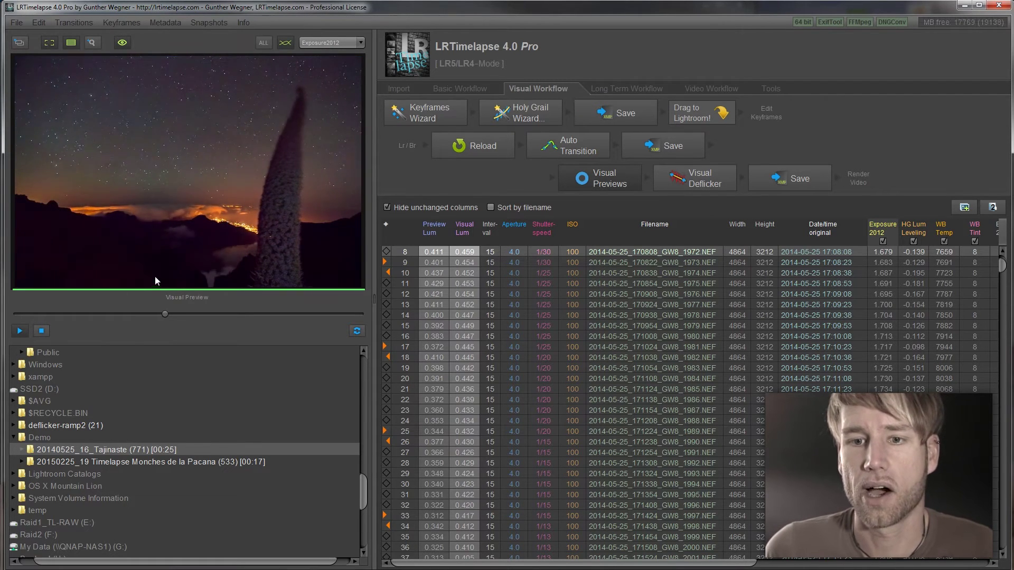
{"action": "left_click", "coordinate": [42, 330]}
{"action": "left_click", "coordinate": [182, 314]}
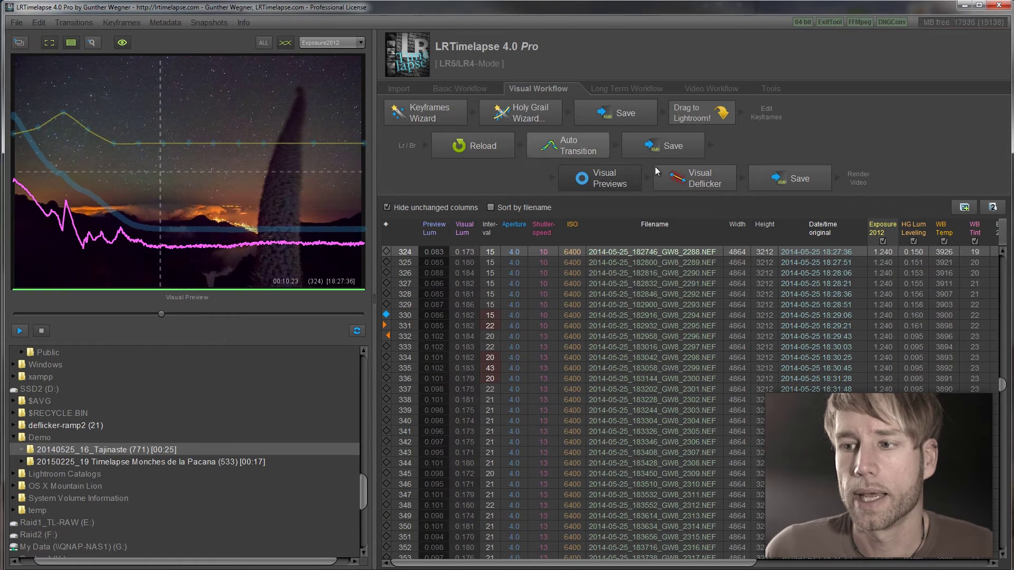
Step: Apply the Visual Deflicker to the whole sequence with smoothing at about 10 and save the metadata
{"action": "left_click", "coordinate": [685, 183]}
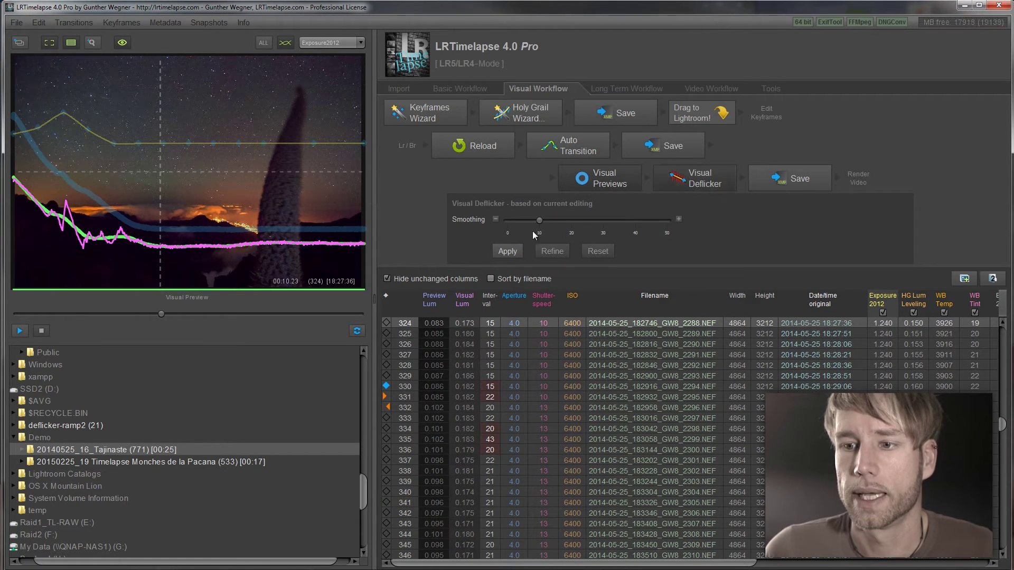
{"action": "mouse_move", "coordinate": [540, 220]}
{"action": "left_mouse_down"}
{"action": "mouse_move", "coordinate": [555, 221]}
{"action": "mouse_move", "coordinate": [541, 220]}
{"action": "left_mouse_up"}
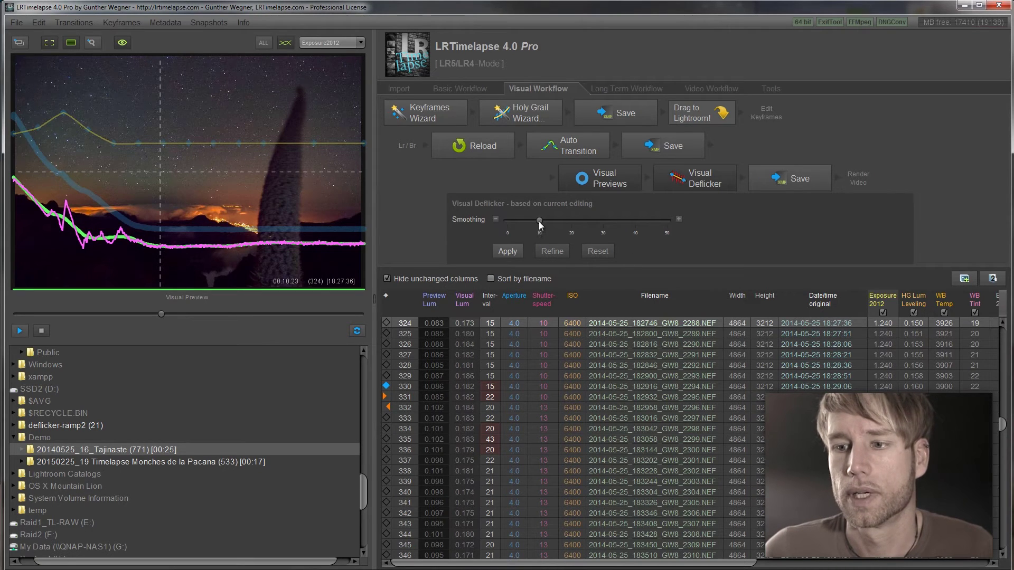
{"action": "mouse_move", "coordinate": [539, 221]}
{"action": "left_mouse_down"}
{"action": "mouse_move", "coordinate": [667, 224]}
{"action": "mouse_move", "coordinate": [538, 231]}
{"action": "left_mouse_up"}
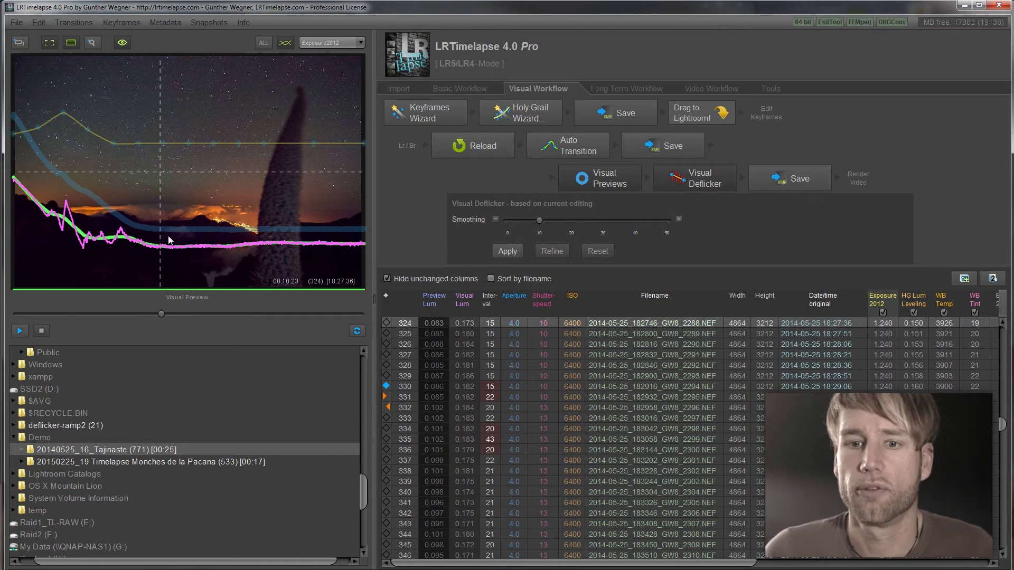
{"action": "left_click", "coordinate": [506, 251]}
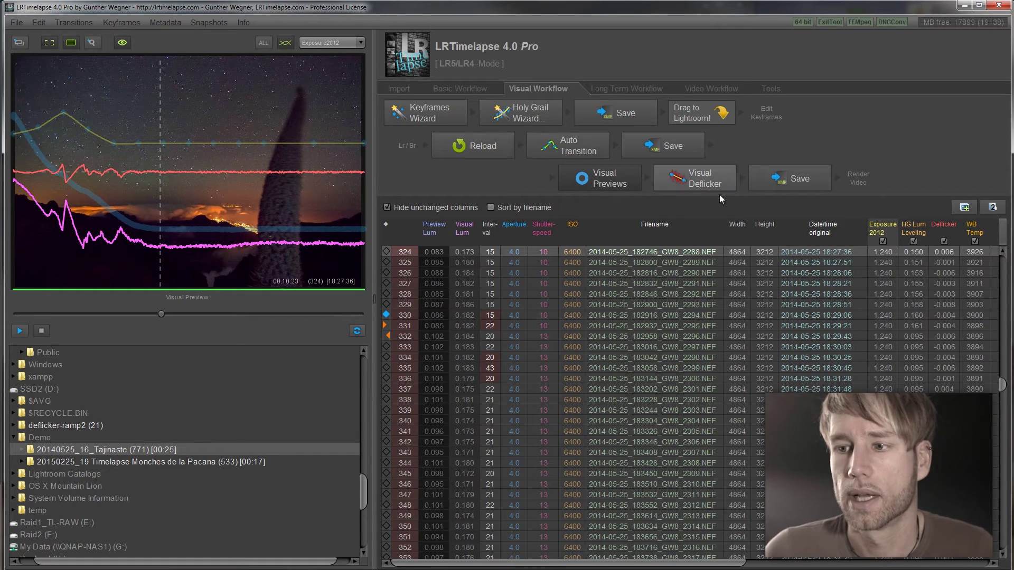
{"action": "left_click", "coordinate": [766, 177]}
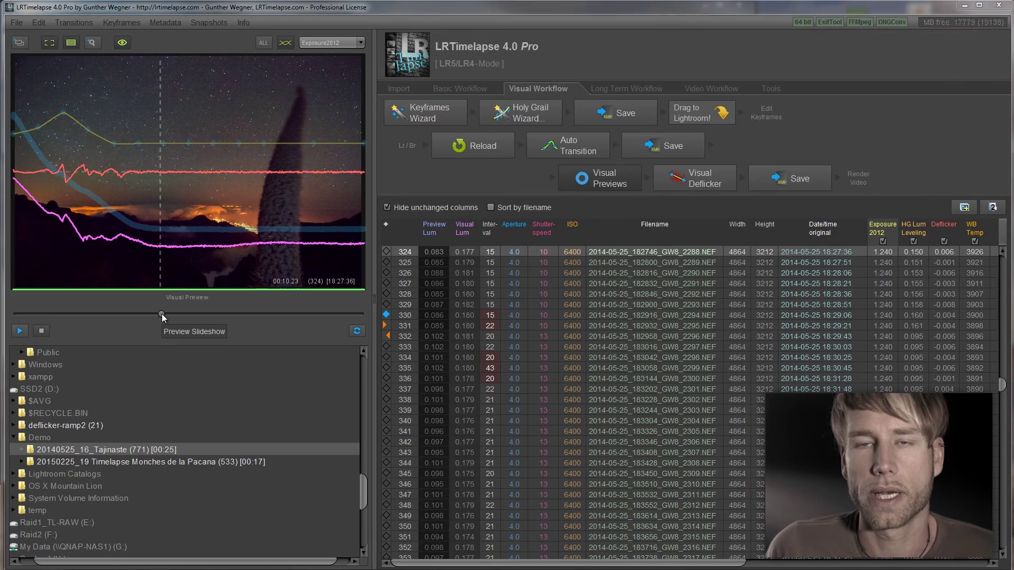
Step: Play the deflickered visual previews from near the start of the sequence to check the remaining flicker
{"action": "left_click_drag", "start_coordinate": [161, 314], "coordinate": [31, 305]}
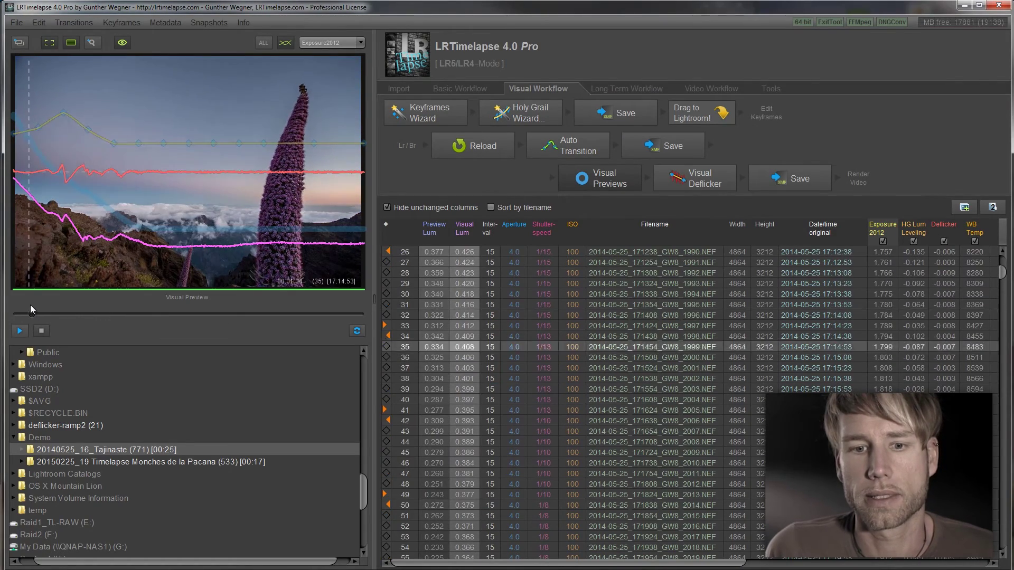
{"action": "left_click", "coordinate": [30, 333]}
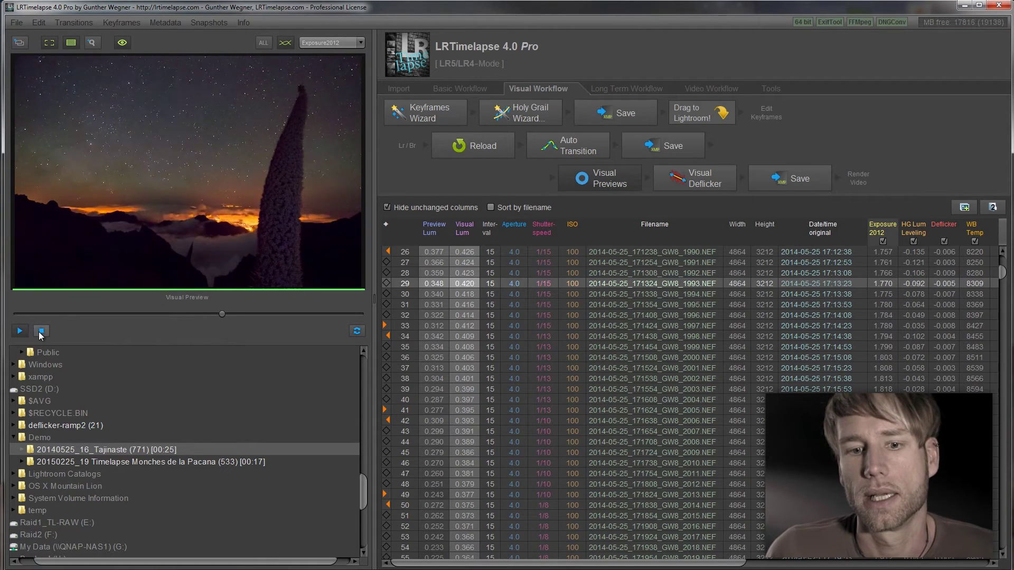
{"action": "left_click", "coordinate": [41, 331]}
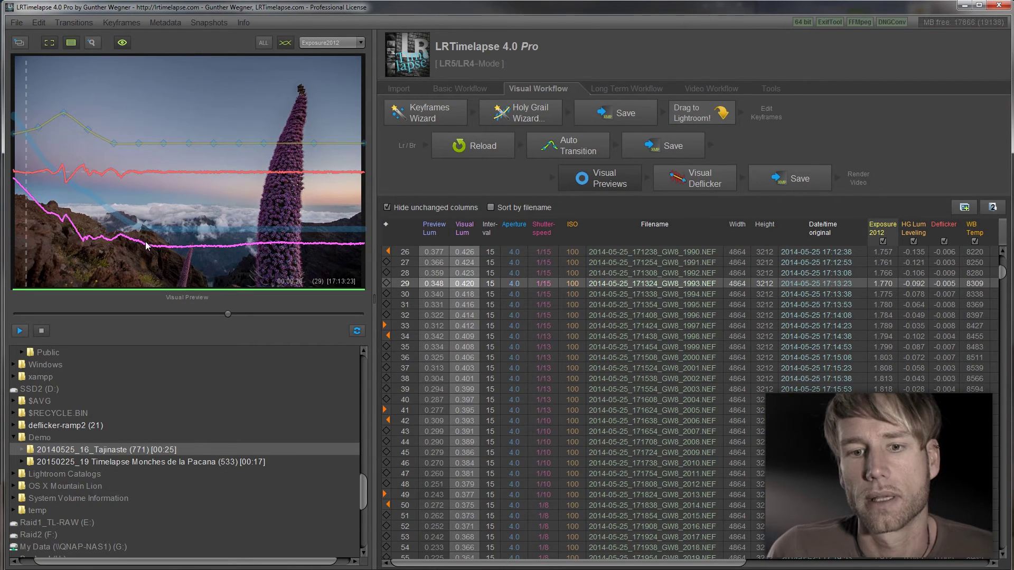
Step: Select roughly images 70 to 258 on the preview curve and set the Visual Deflicker smoothing to about 8
{"action": "left_click_drag", "start_coordinate": [159, 313], "coordinate": [46, 287]}
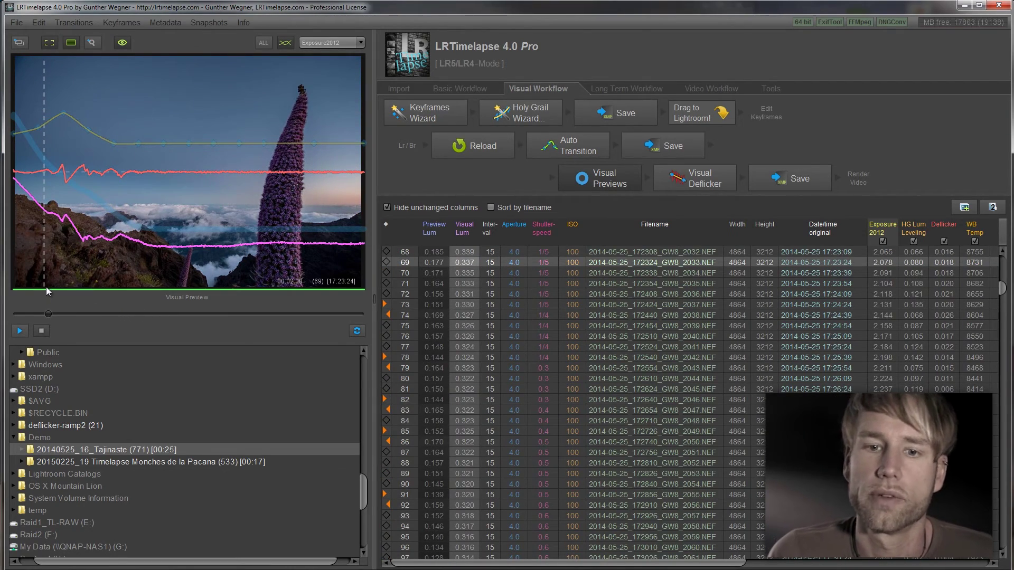
{"action": "left_click_drag", "start_coordinate": [46, 287], "coordinate": [131, 283]}
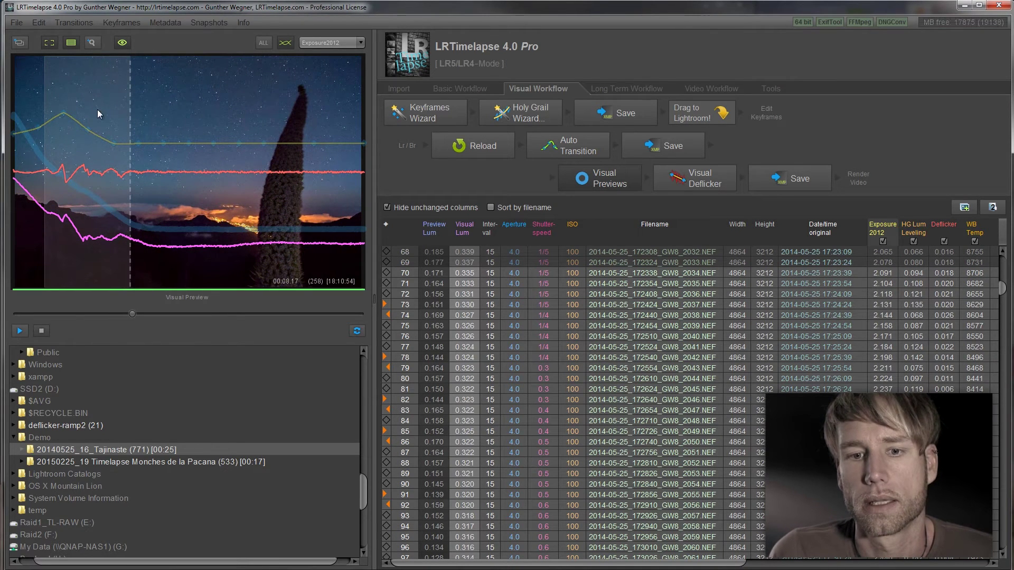
{"action": "left_click", "coordinate": [674, 175]}
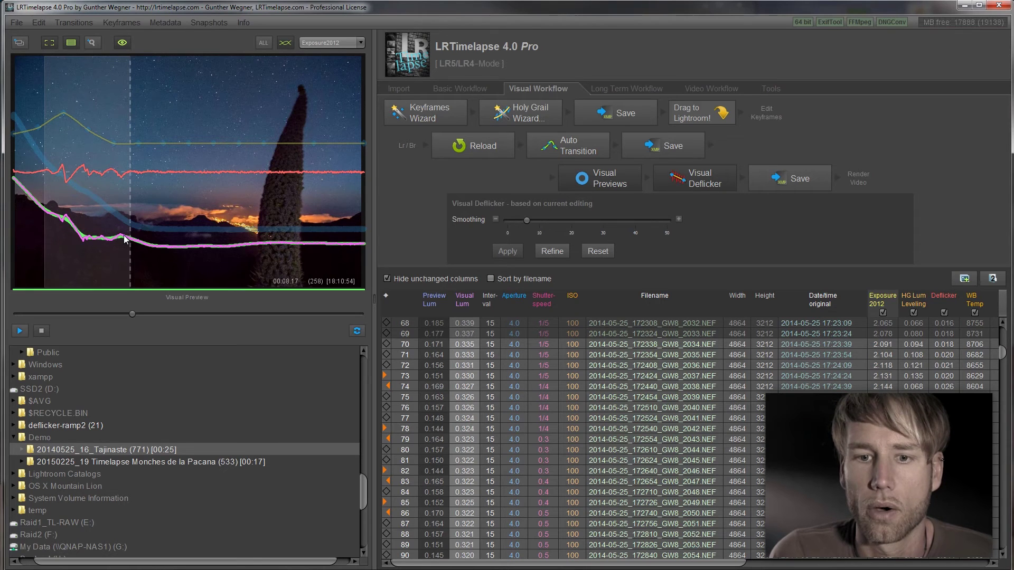
{"action": "left_click_drag", "start_coordinate": [526, 221], "coordinate": [618, 228]}
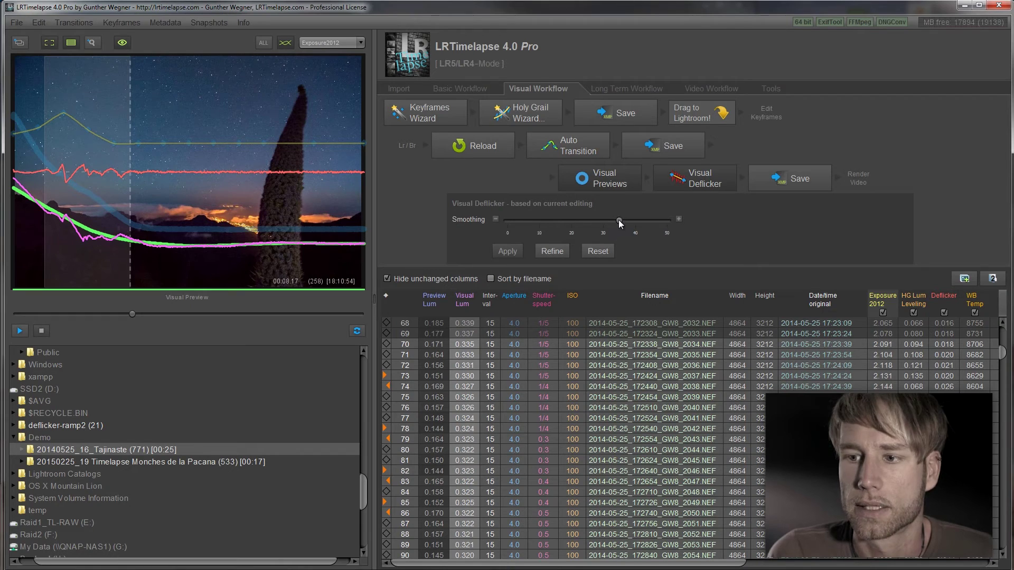
{"action": "left_click_drag", "start_coordinate": [619, 220], "coordinate": [527, 214]}
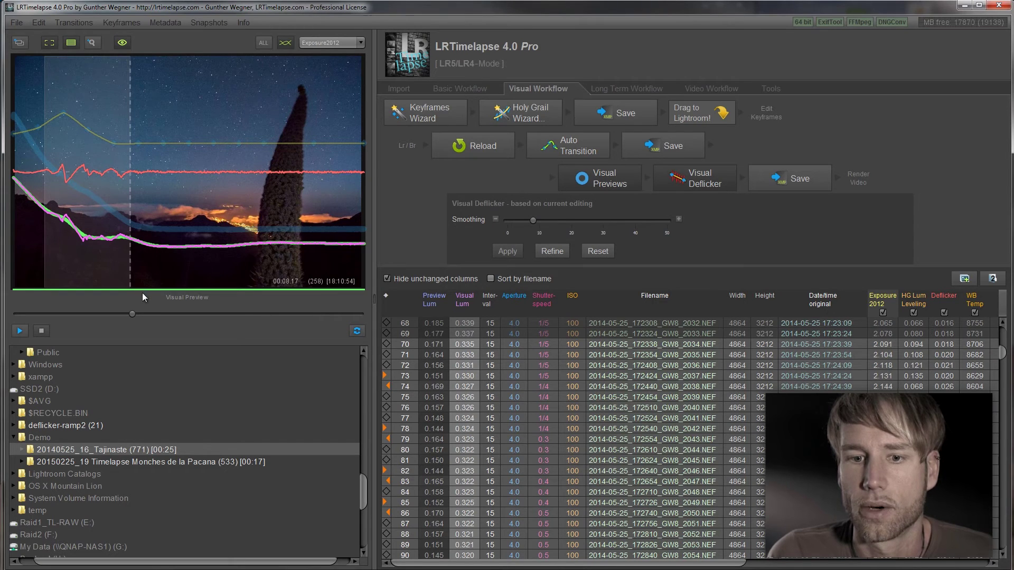
Step: Reselect the uneven section as about images 68 to 262, refine the deflicker for it and save the metadata
{"action": "left_click_drag", "start_coordinate": [132, 313], "coordinate": [47, 306]}
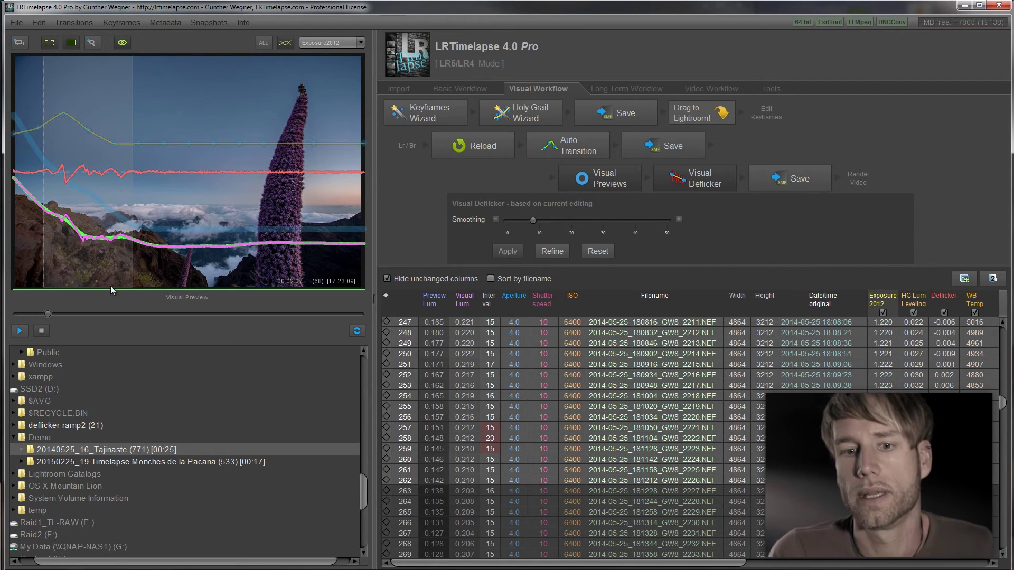
{"action": "left_click", "coordinate": [552, 252]}
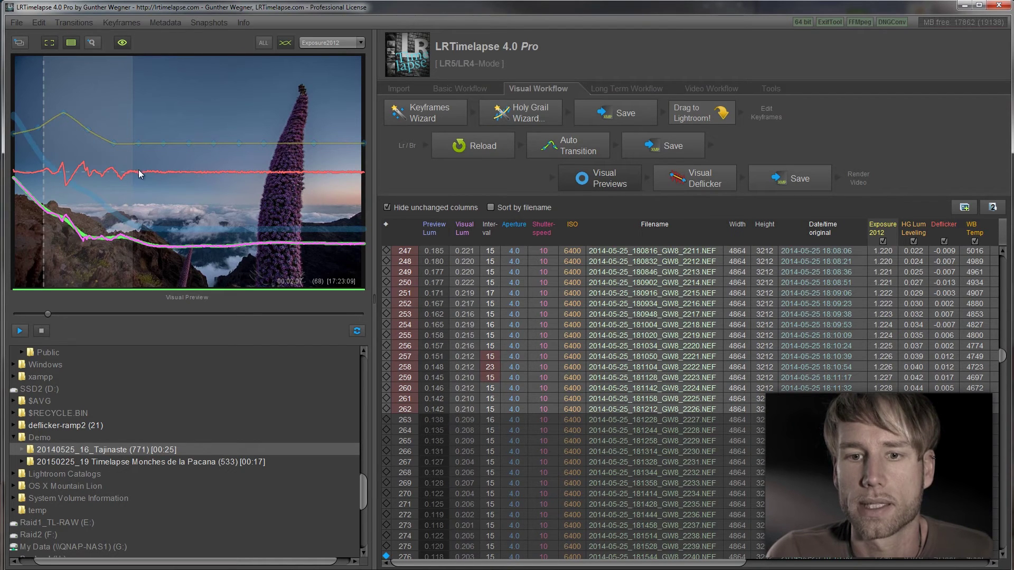
{"action": "left_click", "coordinate": [779, 177]}
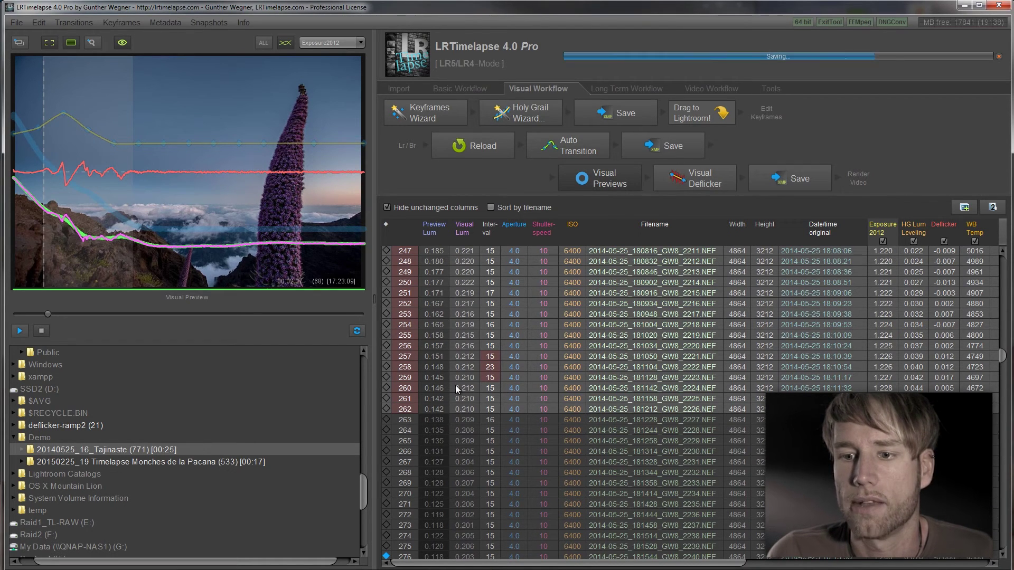